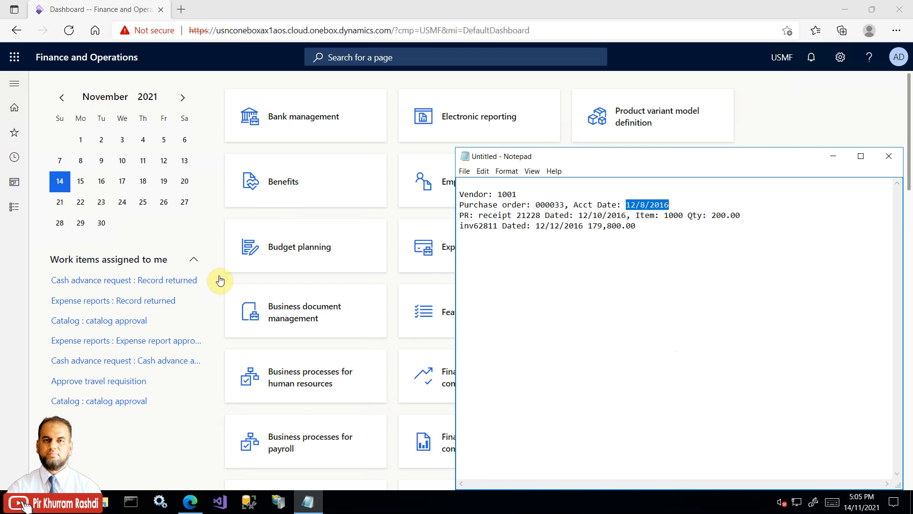
Step: Open the list of all purchase orders and select the Acme Office Supplies order recorded in the Notepad notes
left_click(460, 194)
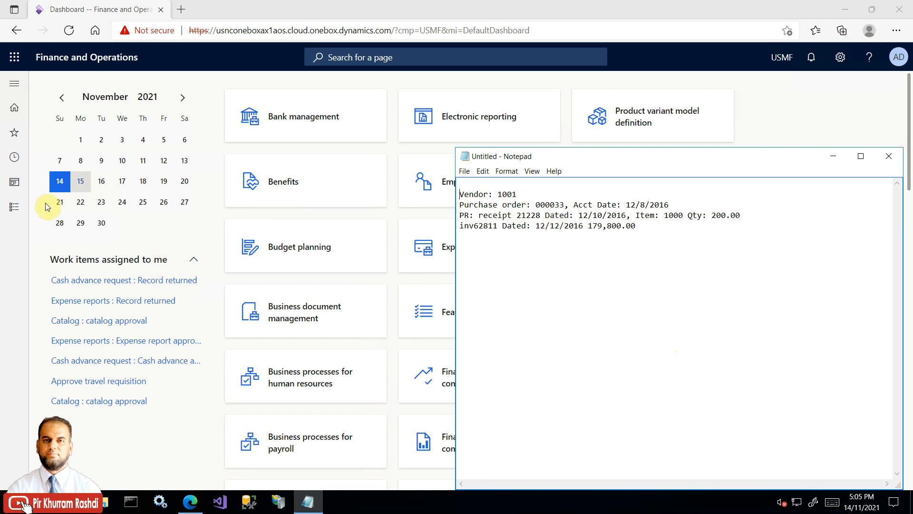
left_click(12, 208)
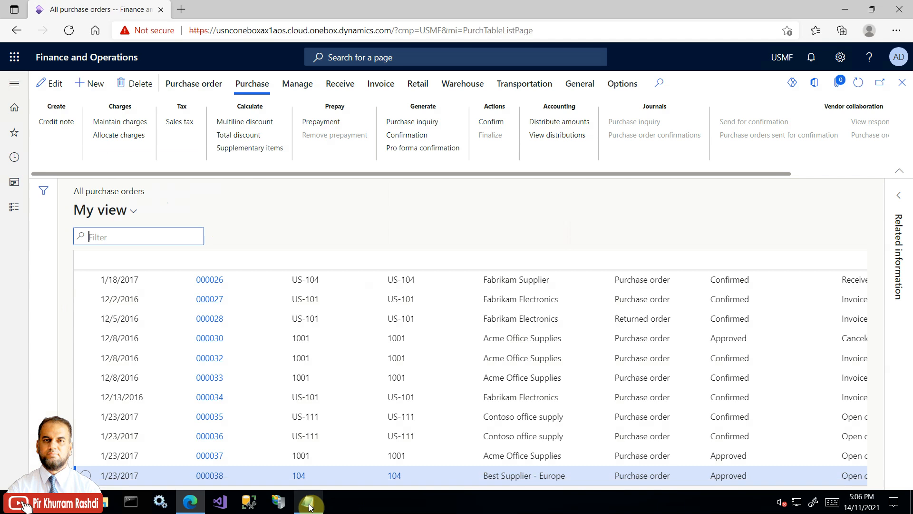
mouse_move(309, 506)
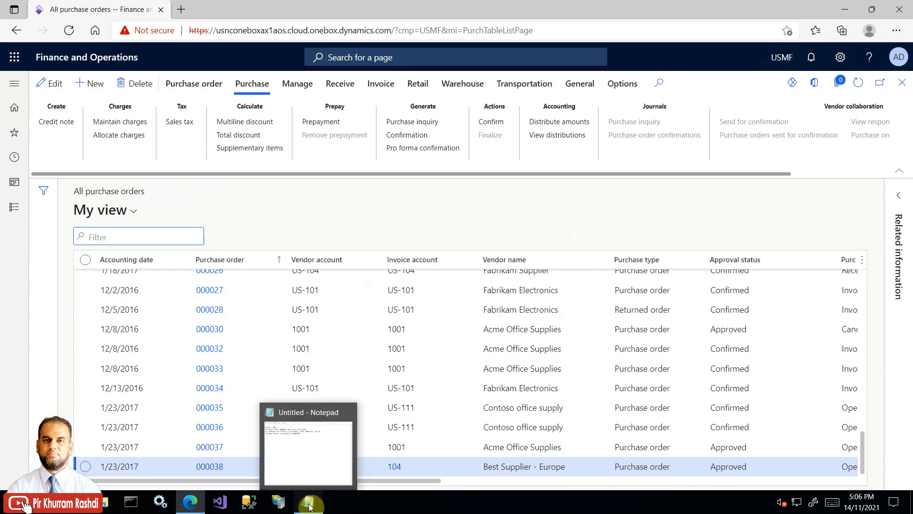
left_click(309, 507)
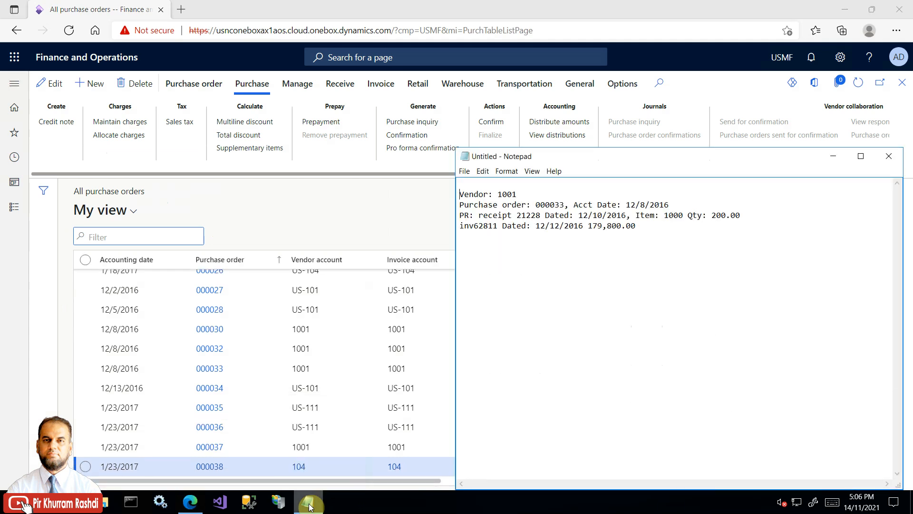
left_click(309, 506)
left_click(269, 370)
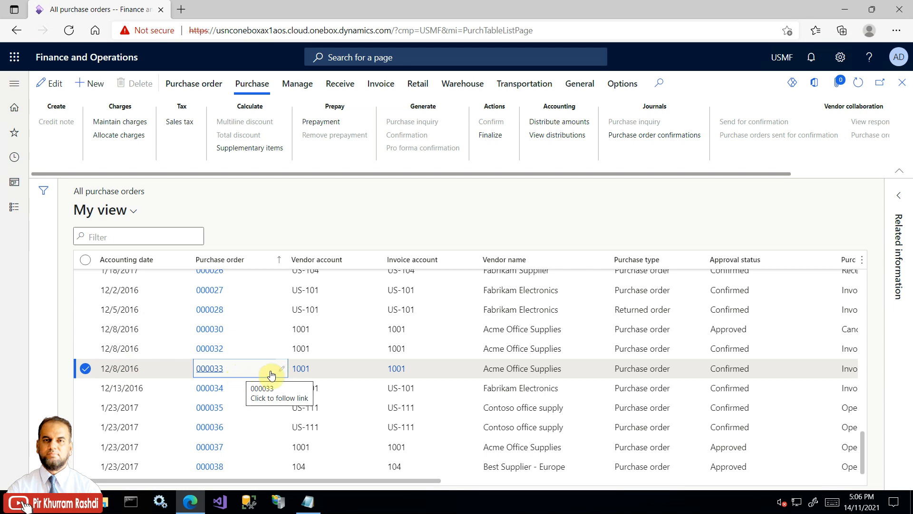
mouse_move(322, 371)
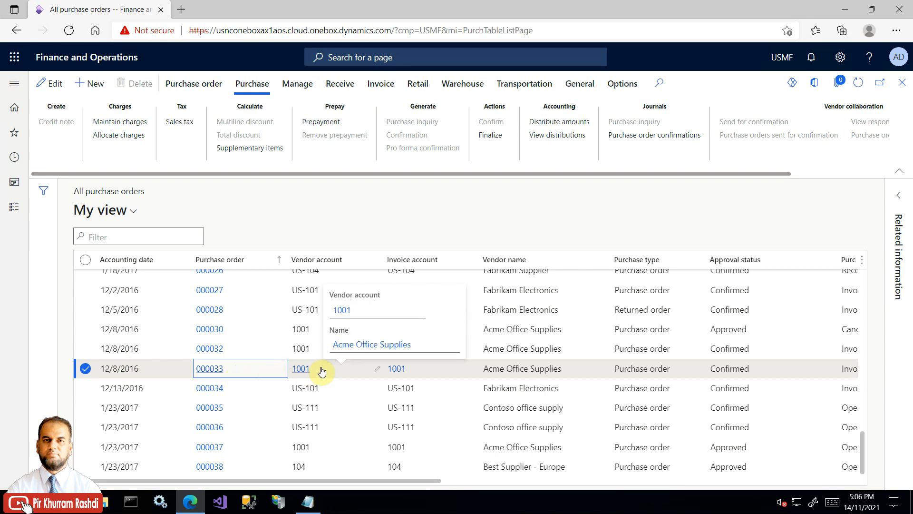
left_click_drag(420, 480, 295, 483)
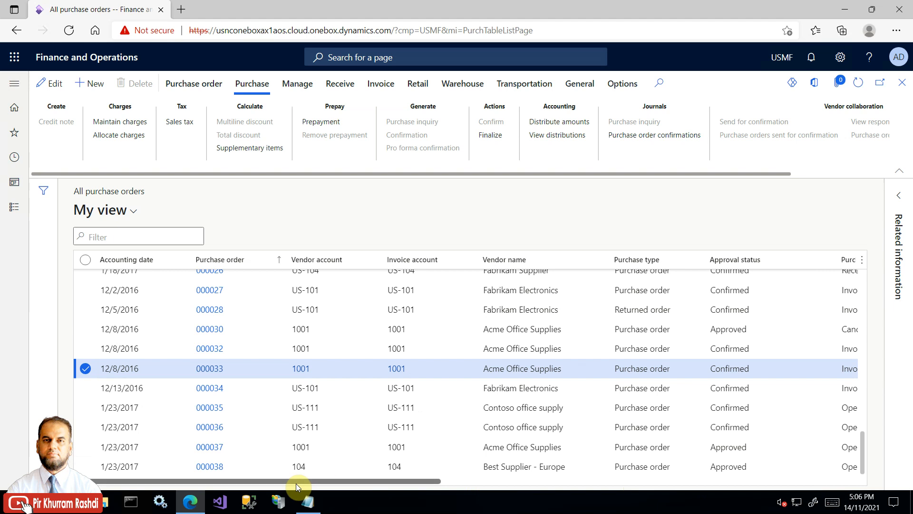
Step: Open the selected order's product receipt journal and widen the Product receipt column
left_click(344, 93)
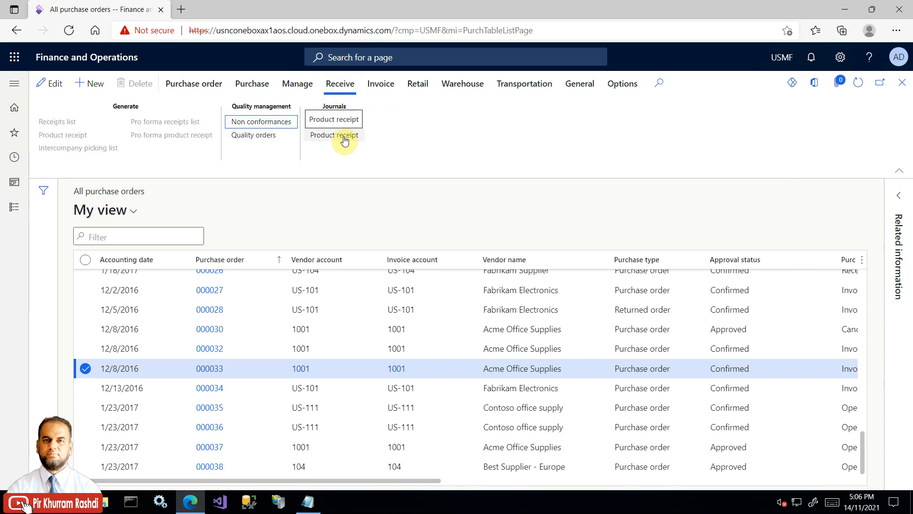
left_click(381, 83)
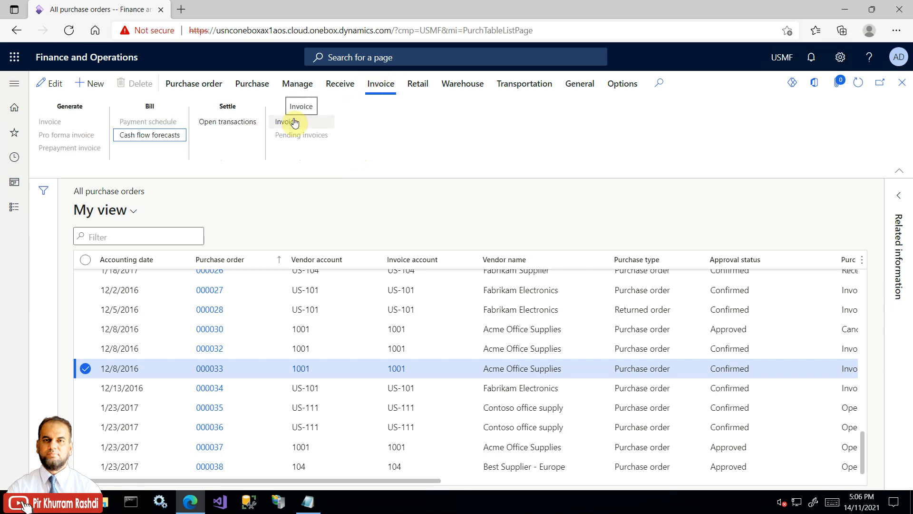
left_click(343, 86)
left_click(334, 135)
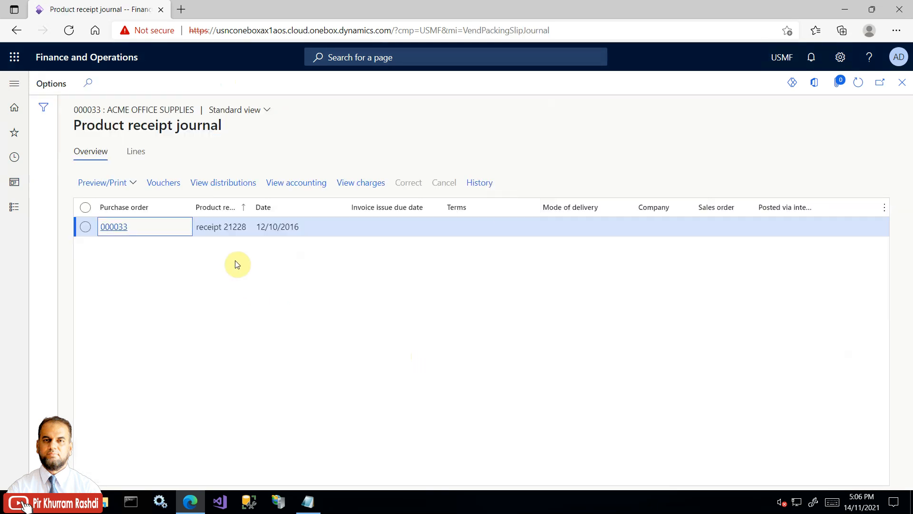
left_click_drag(252, 211, 291, 211)
left_click(234, 227)
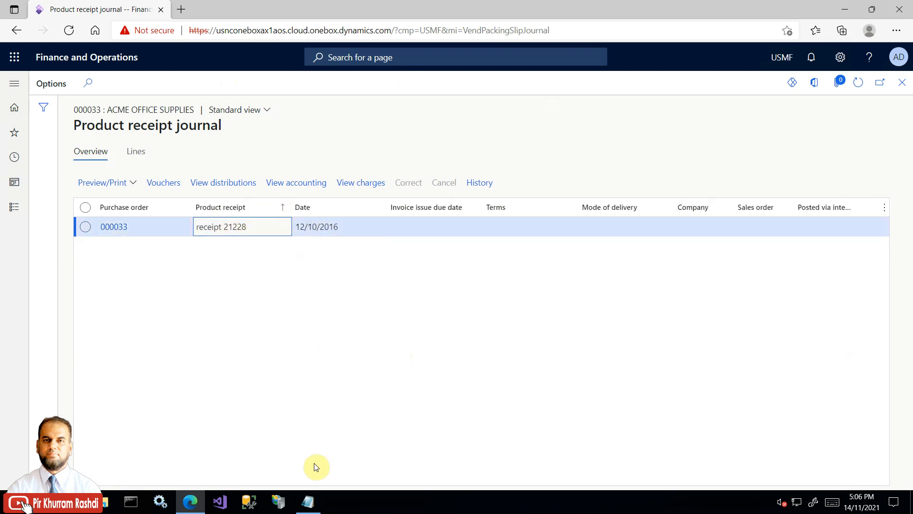
Step: Check the journal's product receipt number and date against the PR line in the Notepad notes
left_click(308, 502)
left_click_drag(479, 215, 757, 216)
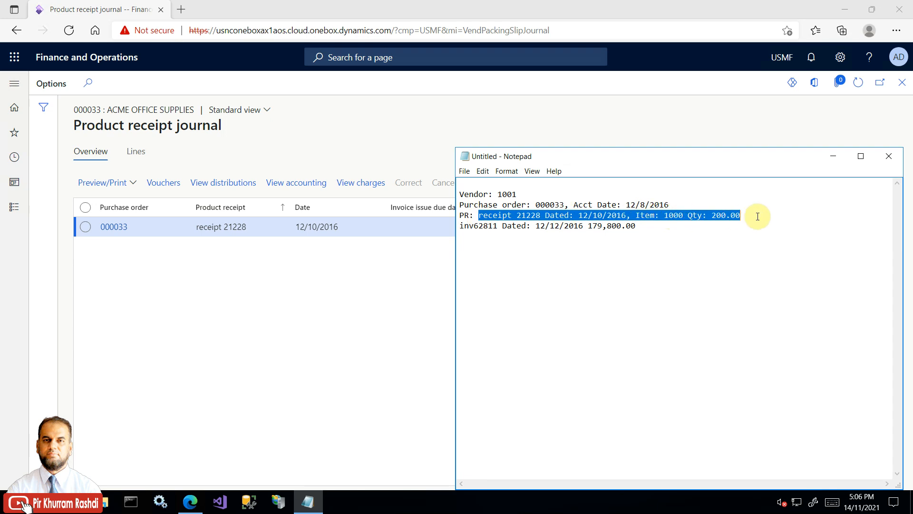
left_click(671, 215)
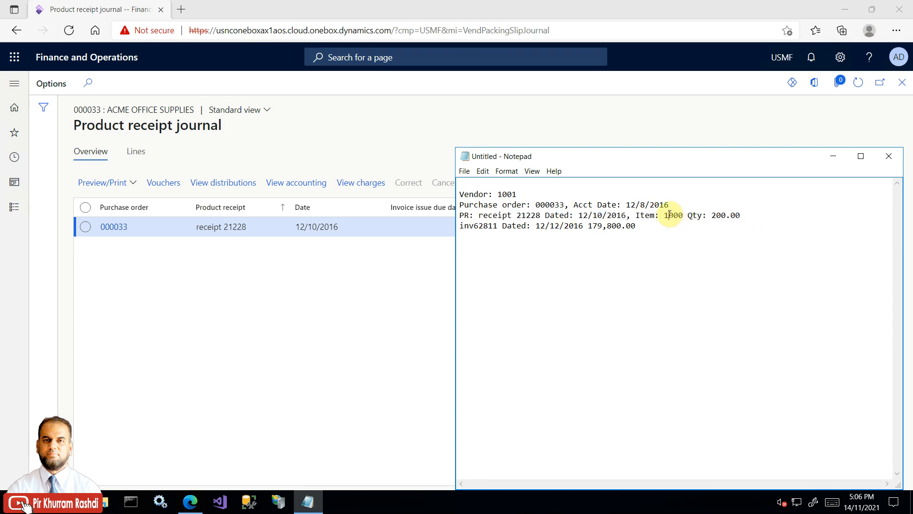
Step: Review the product receipt's line item, quantities and amount against the notes, and return to the purchase order list
left_click(137, 152)
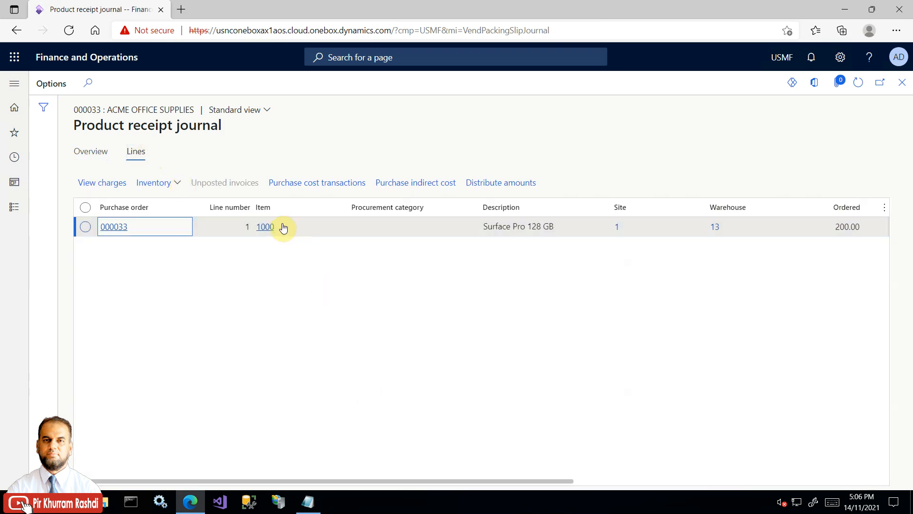
left_click_drag(370, 481, 631, 486)
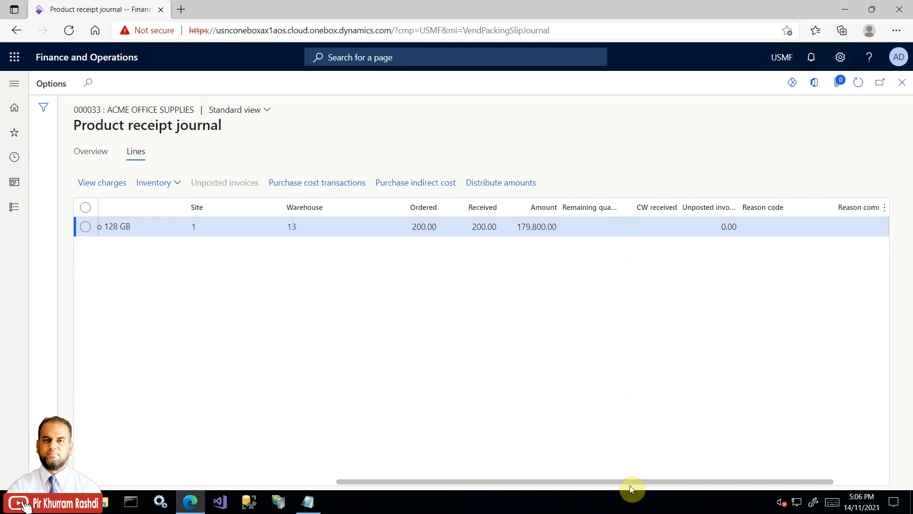
left_click(306, 505)
left_click(307, 505)
left_click_drag(447, 482, 200, 483)
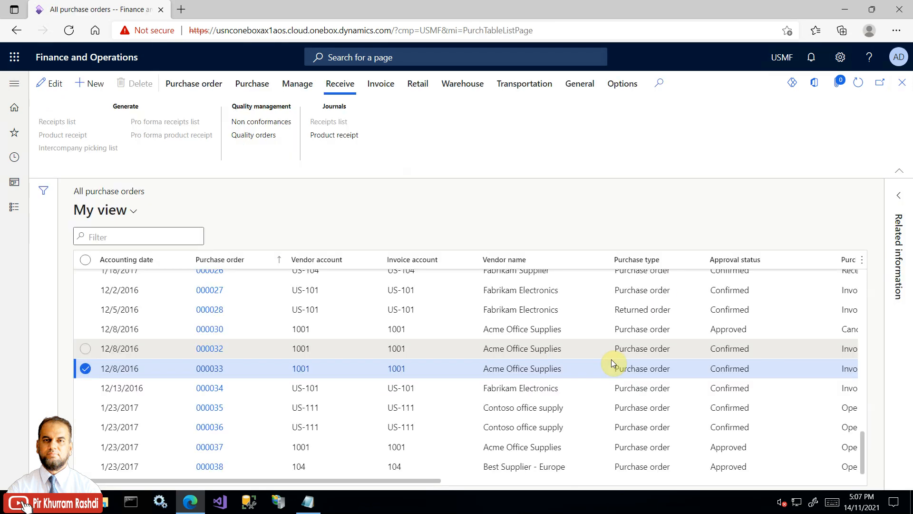
Step: Open the order's invoice journal and compare the posted invoice with the invoice line in the Notepad notes
left_click(380, 84)
left_click(298, 120)
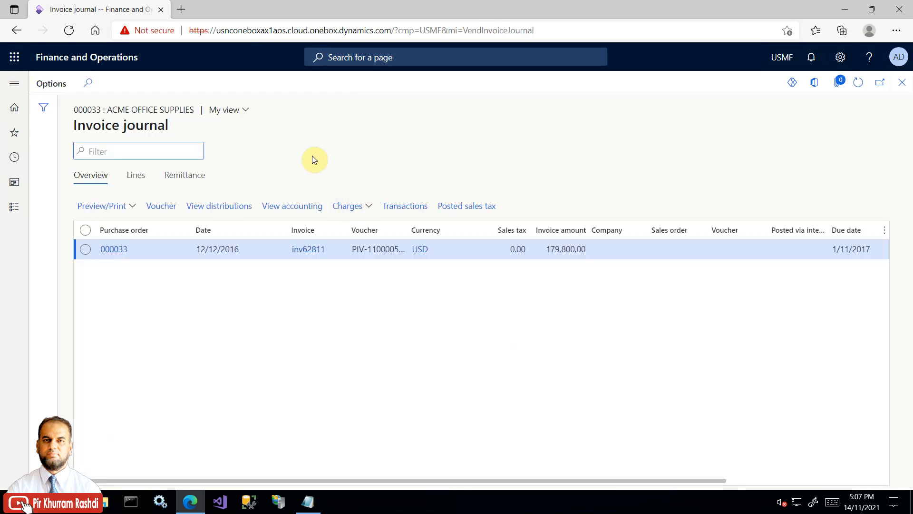
left_click(308, 501)
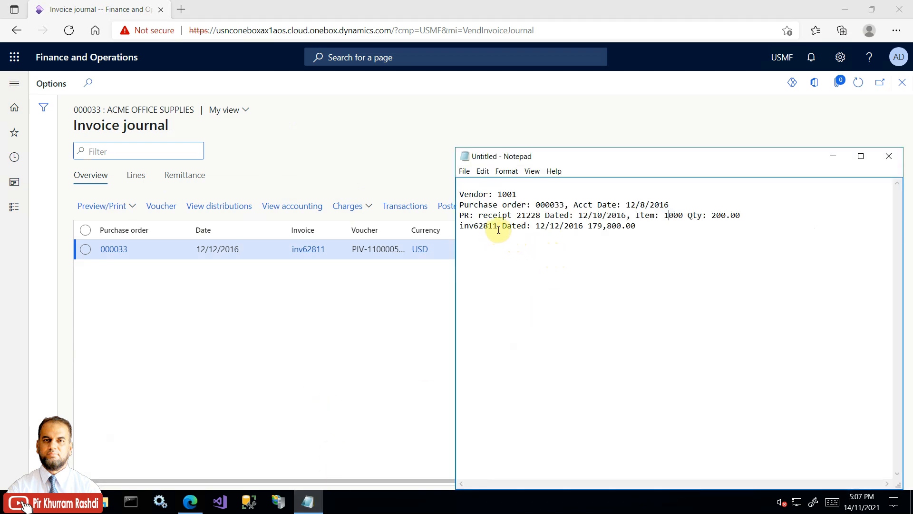
left_click_drag(498, 226, 455, 225)
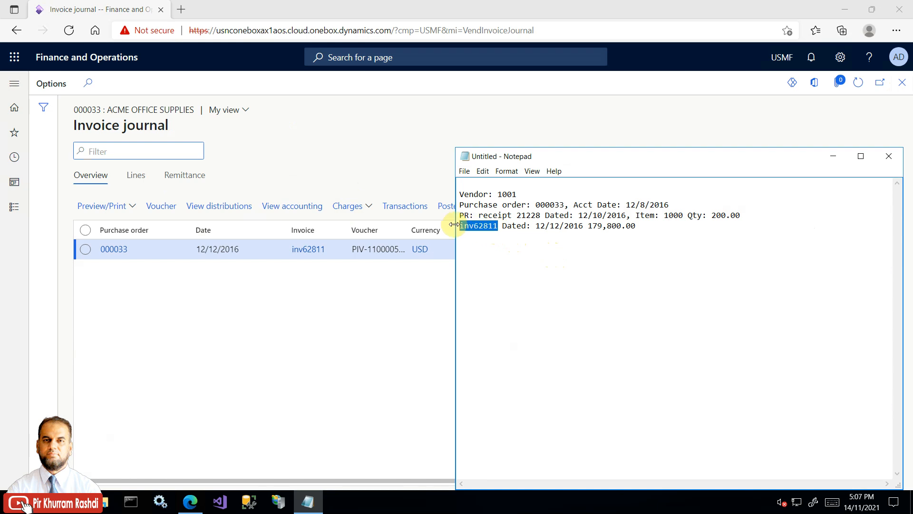
Step: Widen the Voucher column of the invoice journal and copy the invoice's full voucher number
left_click_drag(408, 231, 460, 229)
left_click_drag(413, 249, 347, 249)
right_click(369, 245)
left_click(389, 253)
Step: In the Notepad invoice line, insert "Voucher:" with the copied voucher number before "Dated" and prefix the line with "Invoice #"
left_click(308, 502)
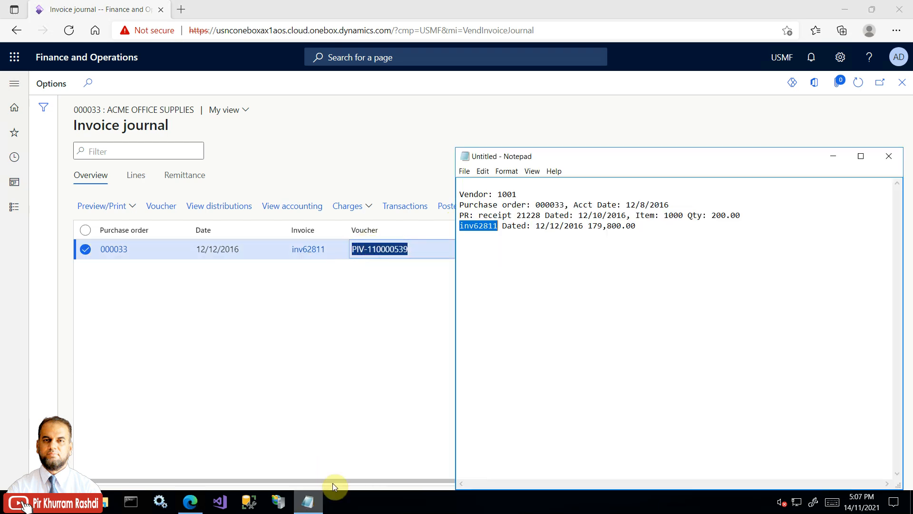
left_click(504, 229)
type("Voucher:")
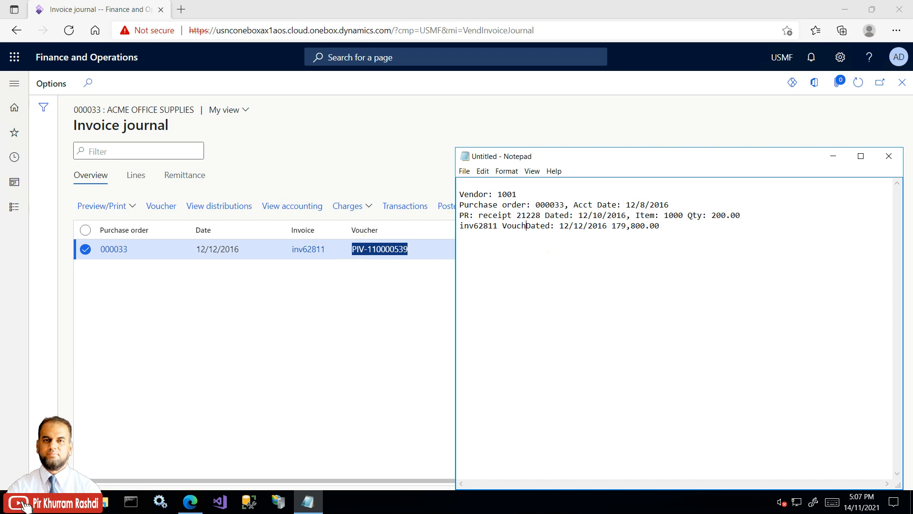
key("ctrl+v")
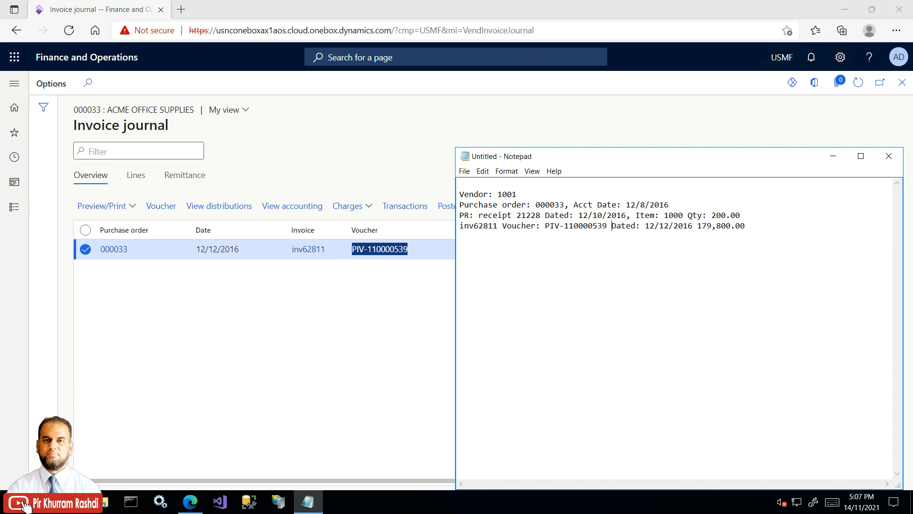
left_click(461, 227)
type("Invoice #")
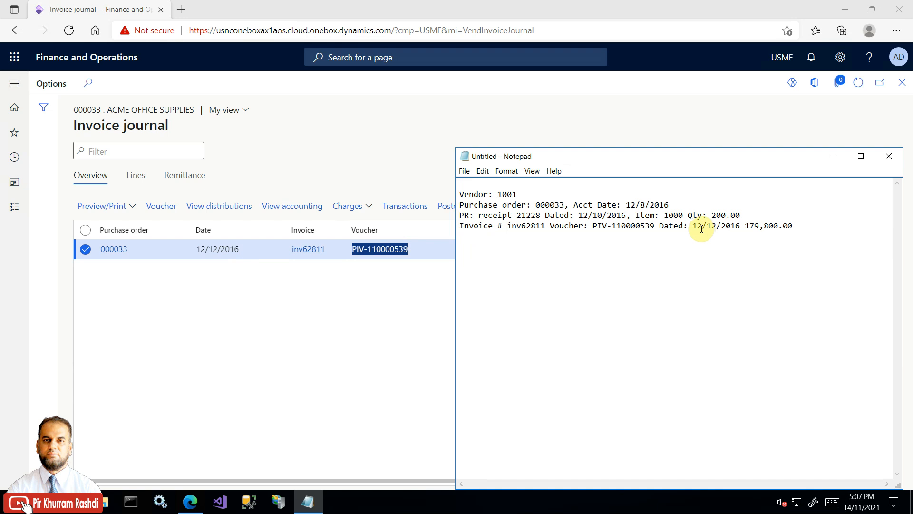
Step: Switch back to the invoice journal, review the invoice's lines, and return to the purchase order list
left_click(380, 346)
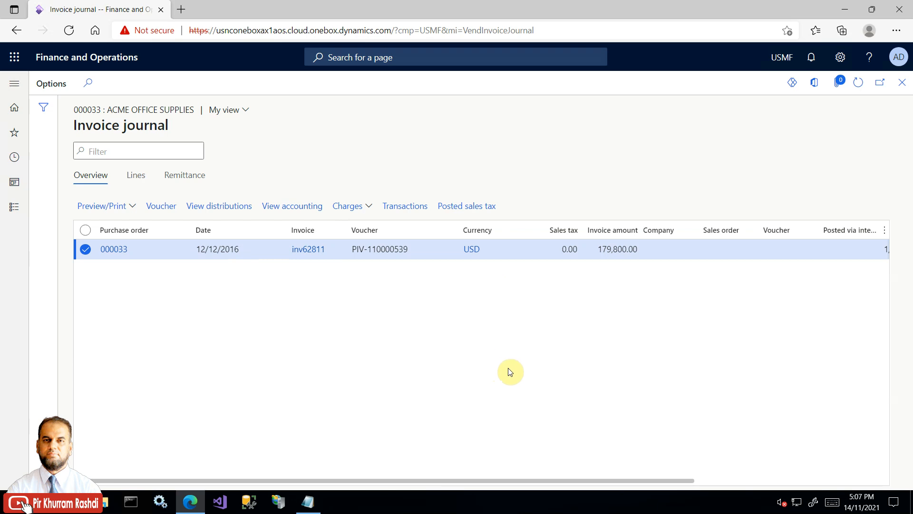
left_click(137, 177)
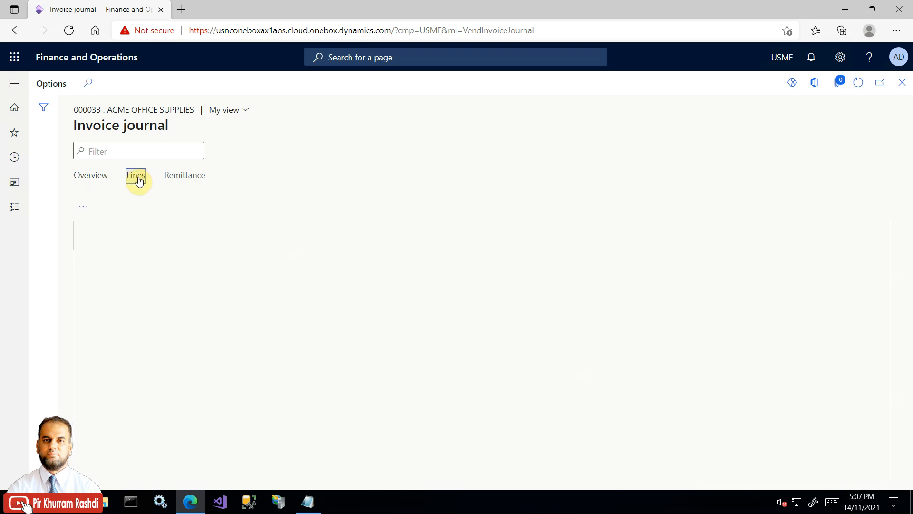
left_click_drag(360, 482, 342, 480)
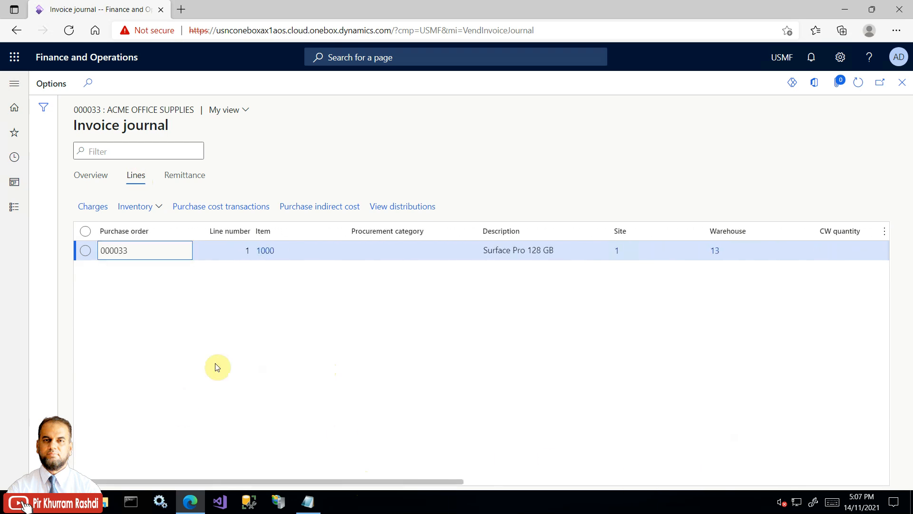
left_click(903, 84)
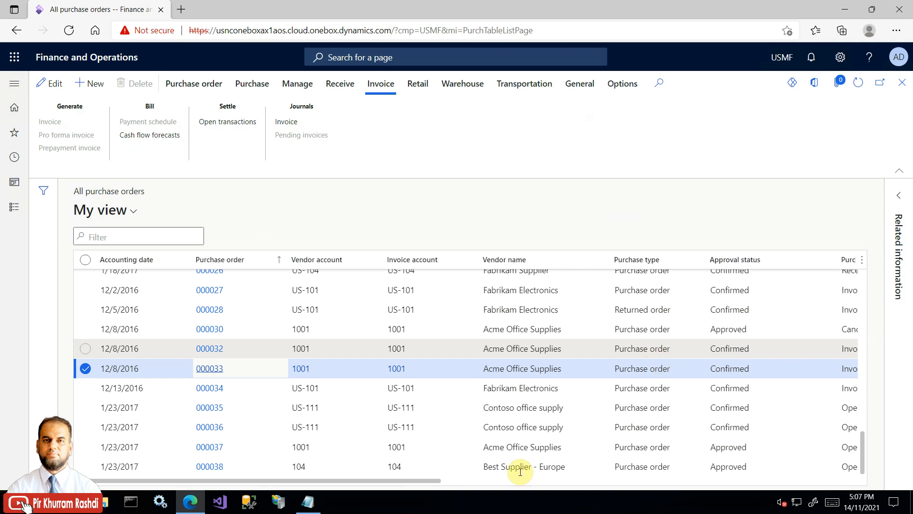
Step: Open the selected Acme Office Supplies purchase order and check its status and purchase order lines
left_click_drag(417, 482, 386, 480)
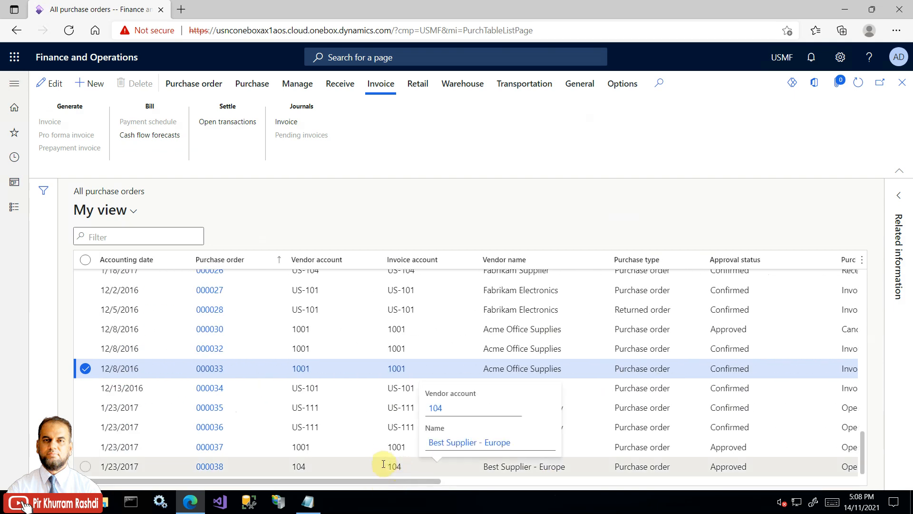
mouse_move(327, 472)
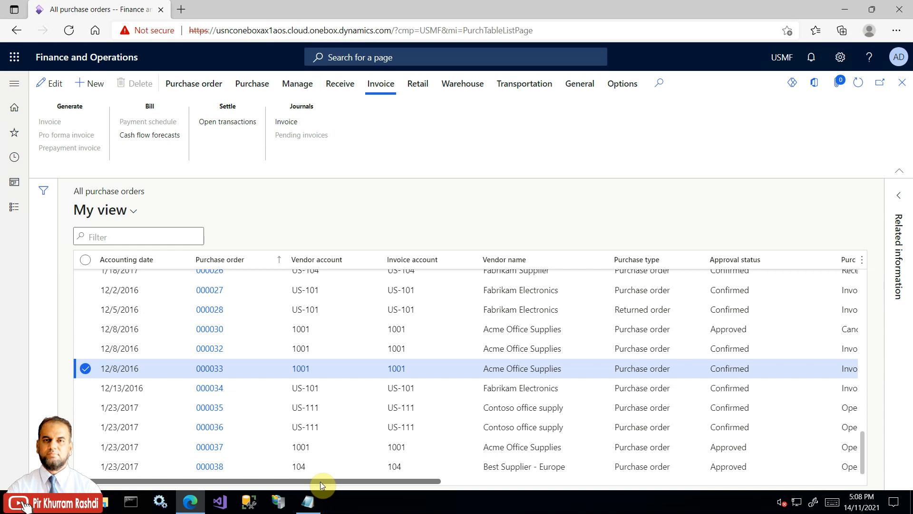
left_click(218, 371)
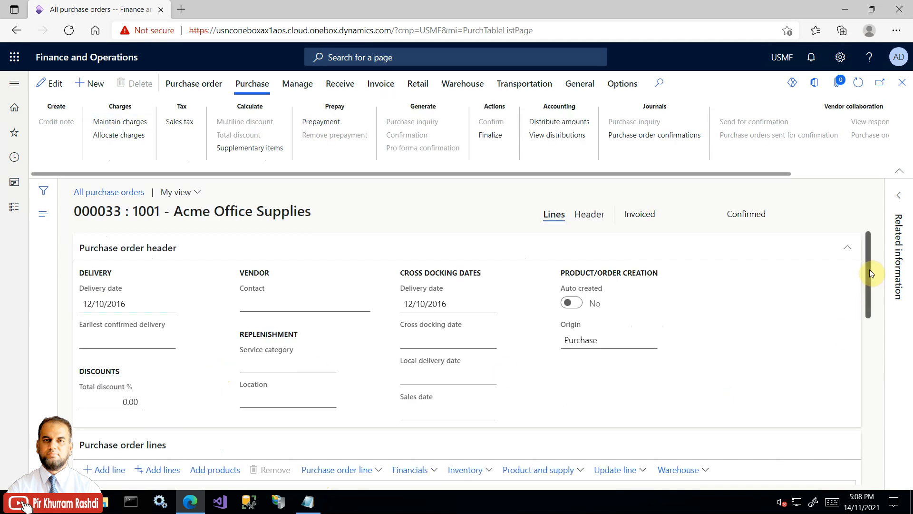
mouse_move(870, 270)
left_mouse_down()
mouse_move(868, 324)
mouse_move(874, 258)
left_mouse_up()
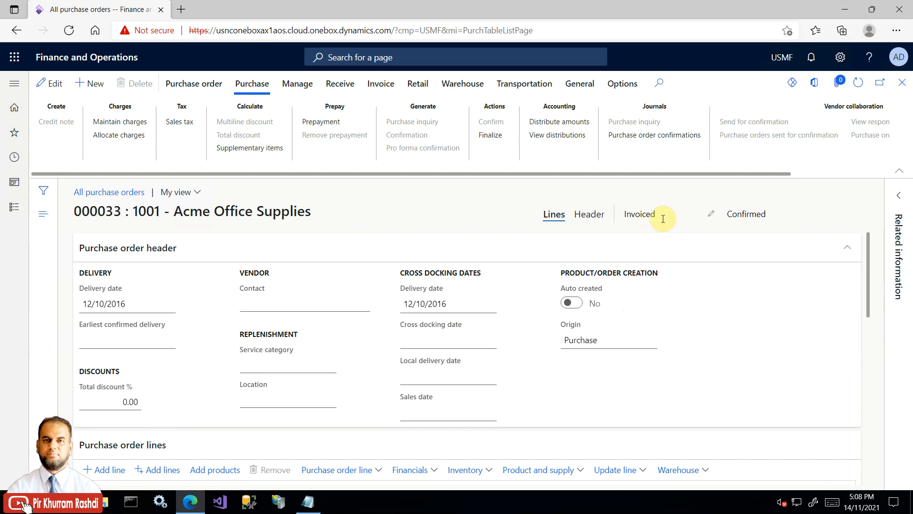
left_click_drag(656, 215, 626, 215)
left_click_drag(866, 255, 877, 320)
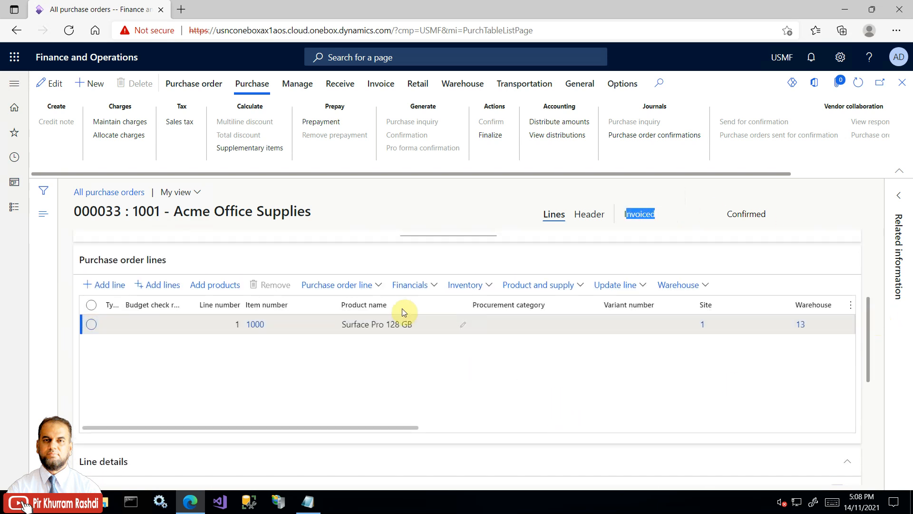
Step: Start copying from a journal into the purchase order lines and select the posted invoice inv62811
left_click(381, 286)
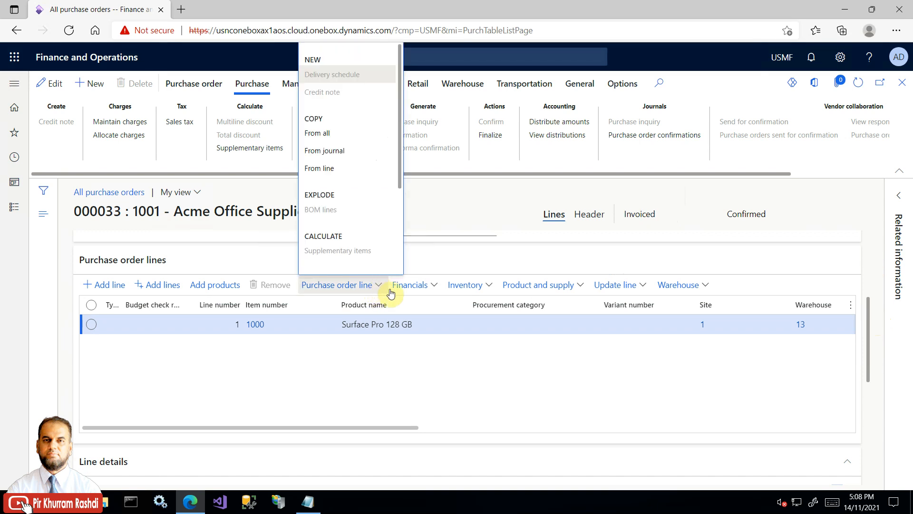
left_click(348, 155)
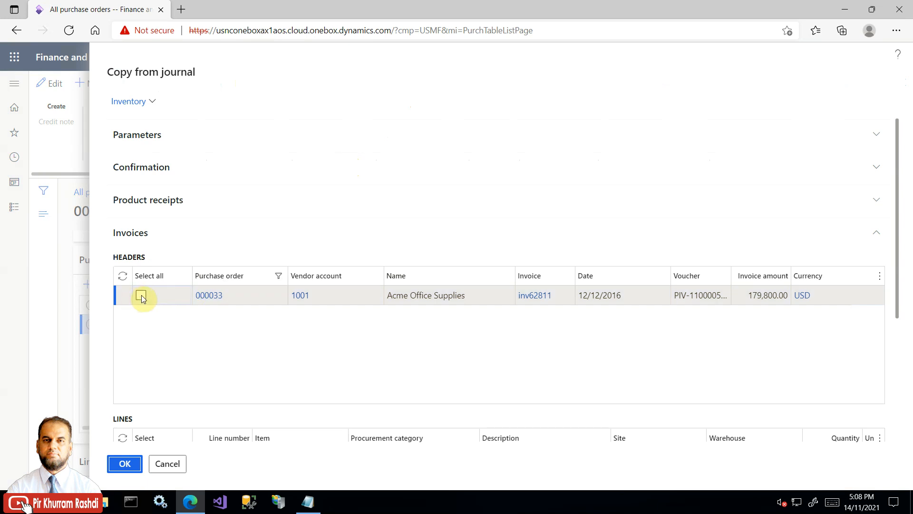
left_click(140, 296)
mouse_move(898, 210)
left_mouse_down()
mouse_move(897, 310)
mouse_move(892, 204)
left_mouse_up()
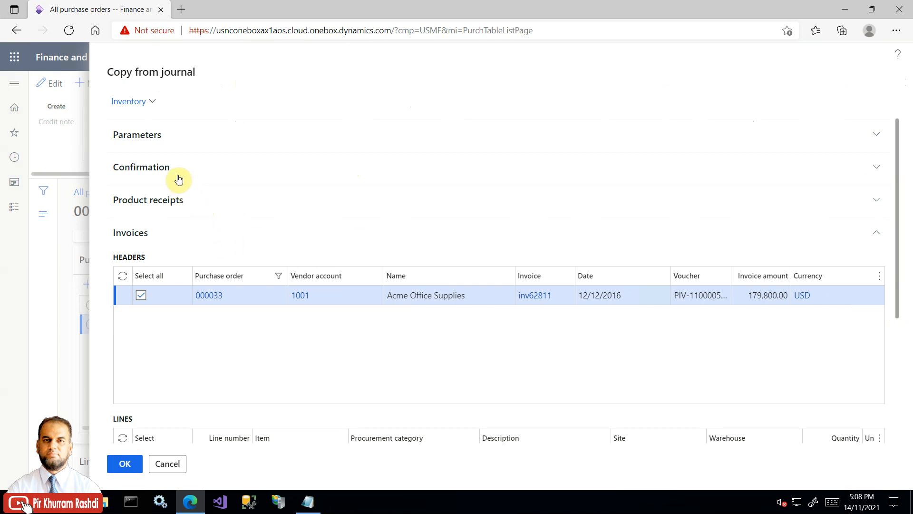
Step: In the copy parameters, turn on Invert sign and review the other copy options
left_click(178, 138)
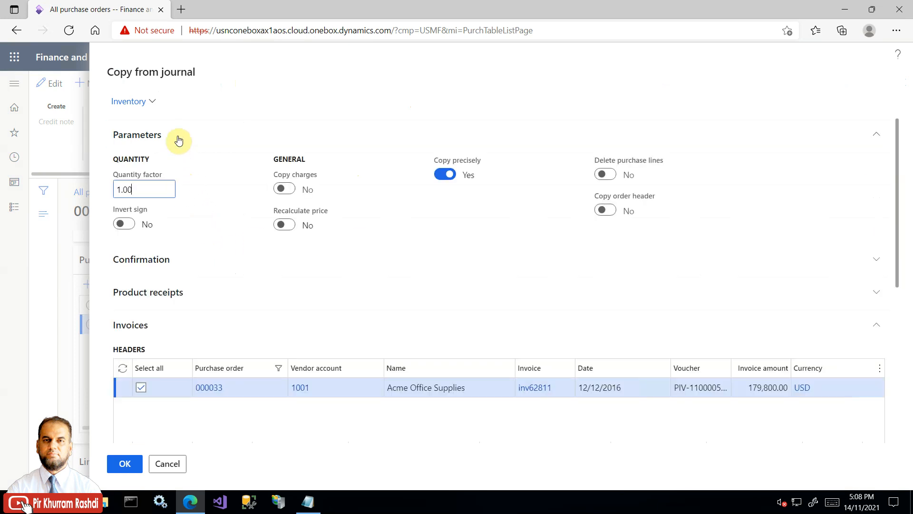
left_click(130, 225)
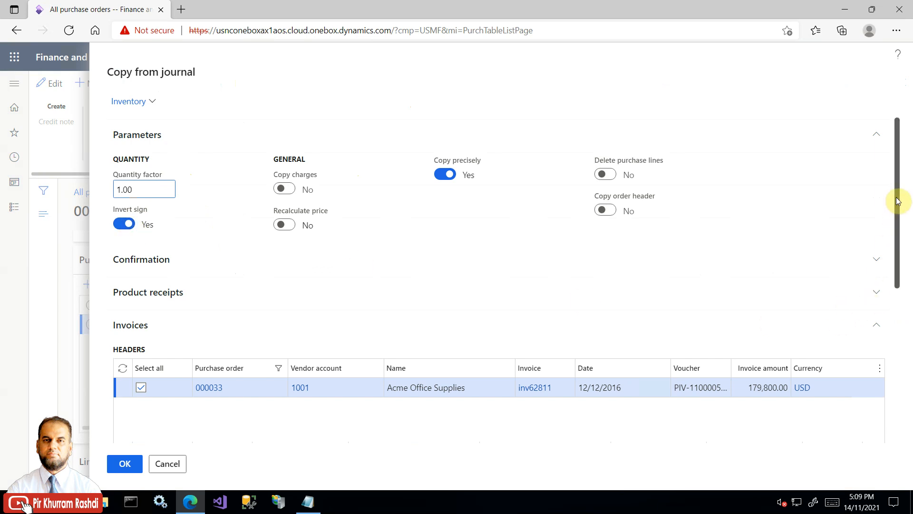
scroll(898, 201, "down", 1)
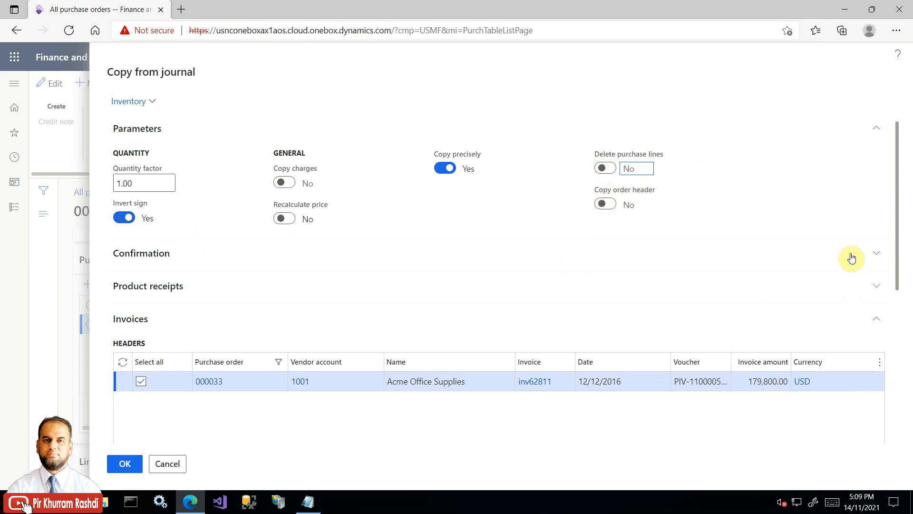
left_click(567, 260)
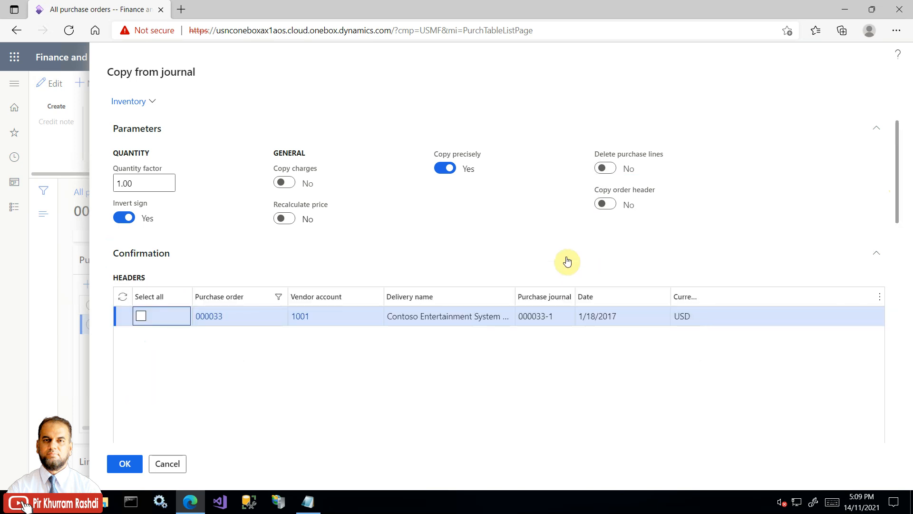
scroll(894, 226, "down", 4)
scroll(897, 228, "up", 1)
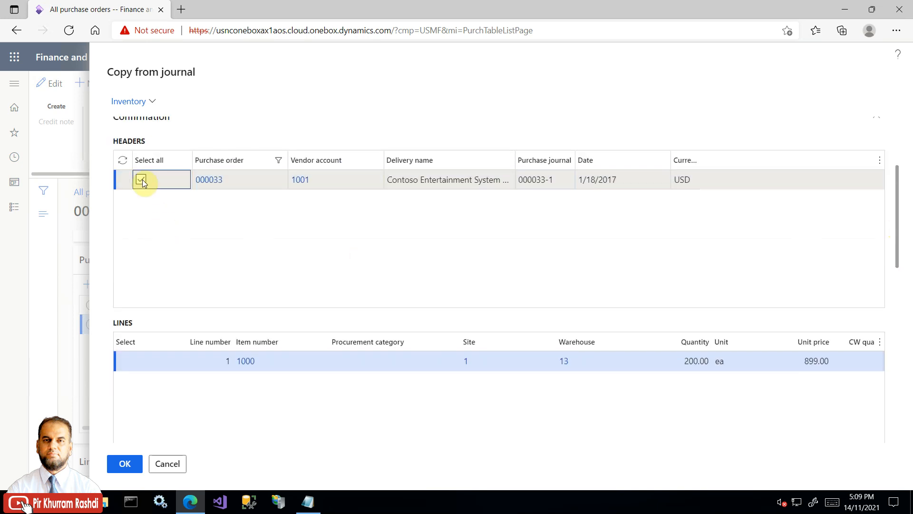
scroll(897, 267, "down", 5)
left_click_drag(897, 285, 907, 382)
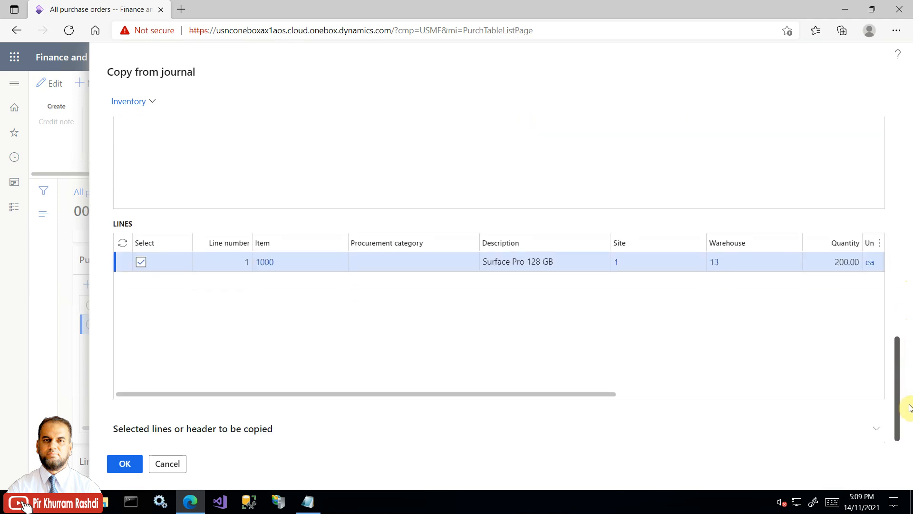
left_click_drag(898, 404, 899, 277)
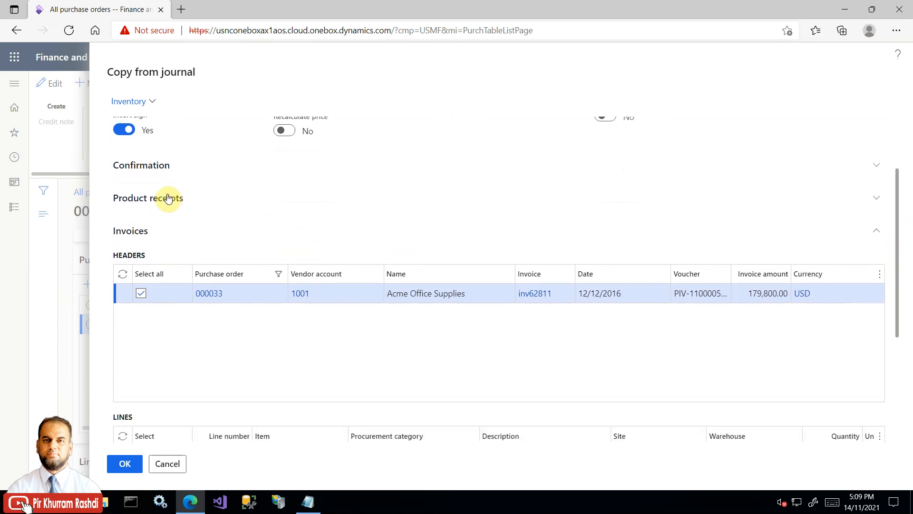
left_click(180, 170)
left_click(142, 228)
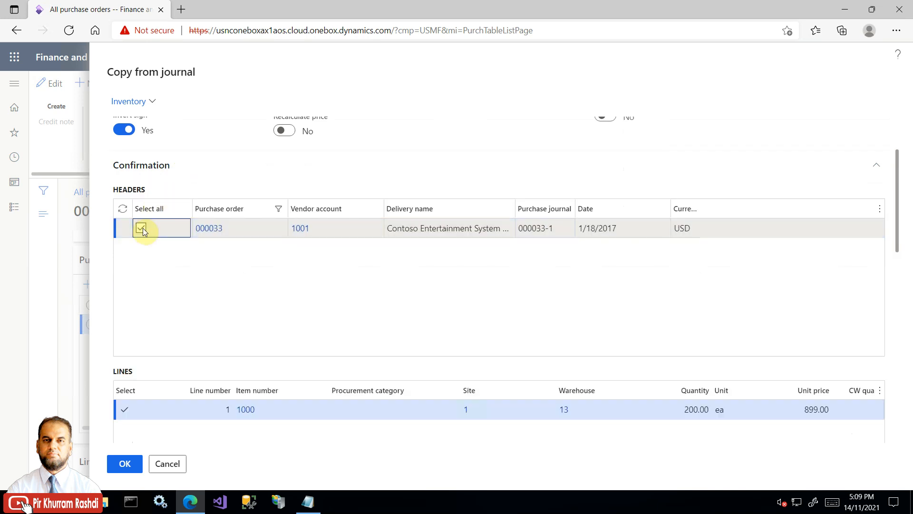
left_click(159, 171)
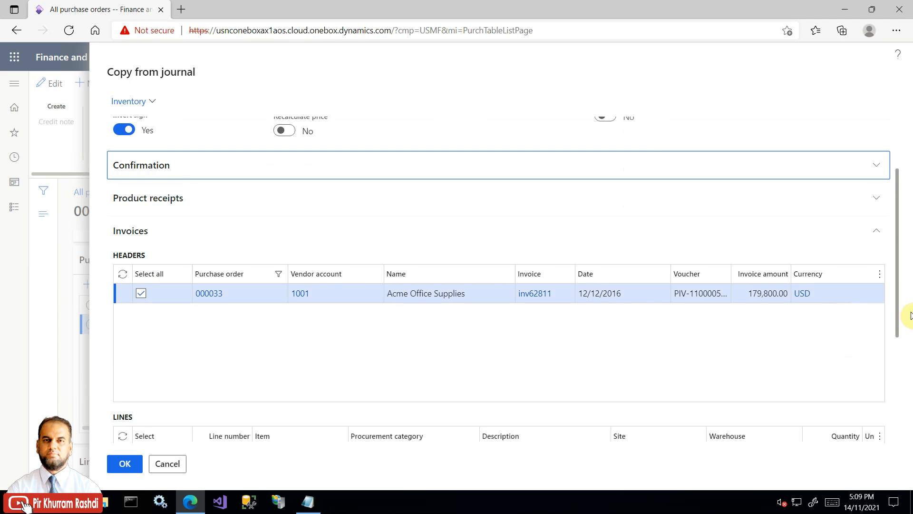
Step: Check the quantity, unit price and amount of the selected invoice line and copy it into the purchase order
left_click_drag(896, 284, 897, 383)
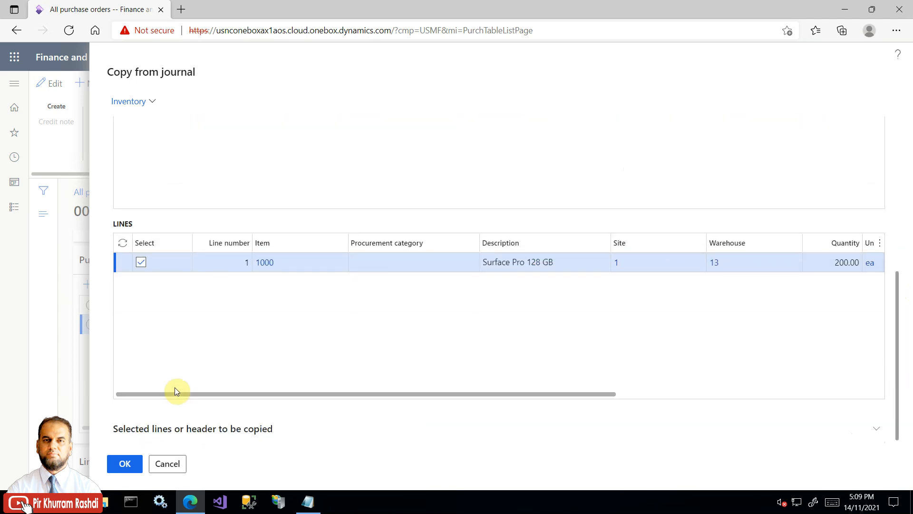
left_click_drag(490, 394, 854, 394)
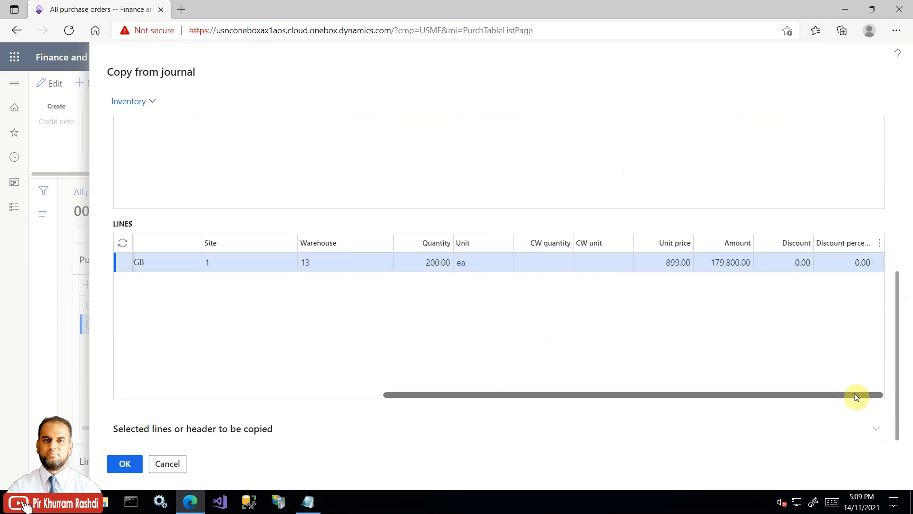
left_click(124, 463)
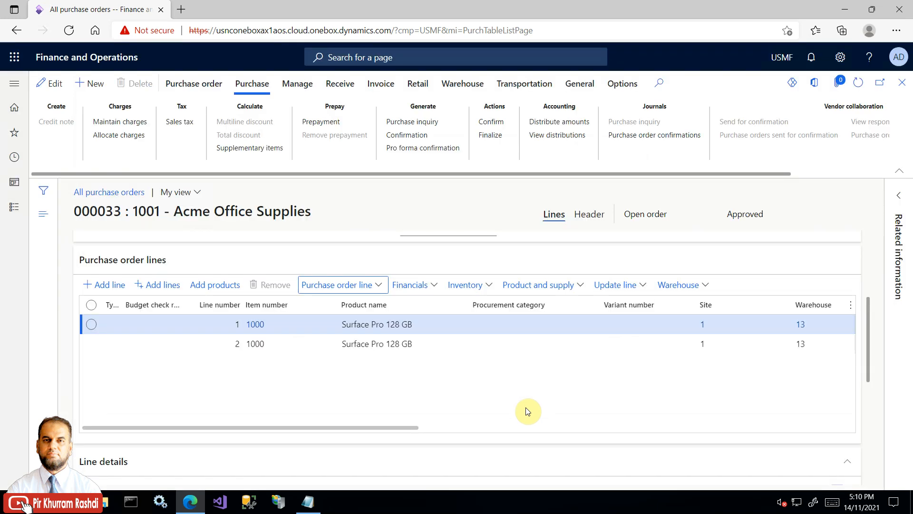
Step: Examine the quantity and net amount of the original and copied purchase order lines, and the order's status
left_click_drag(398, 448, 621, 464)
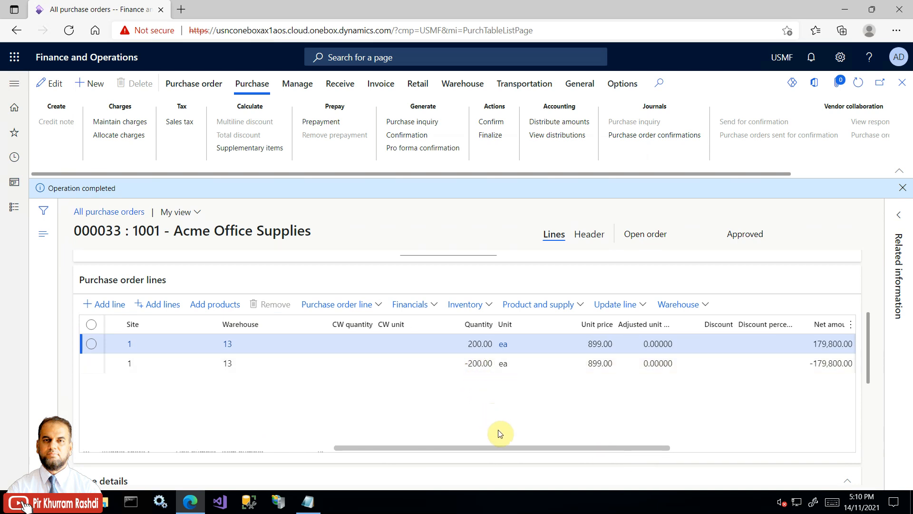
left_click_drag(505, 447, 679, 458)
left_click_drag(625, 453, 295, 431)
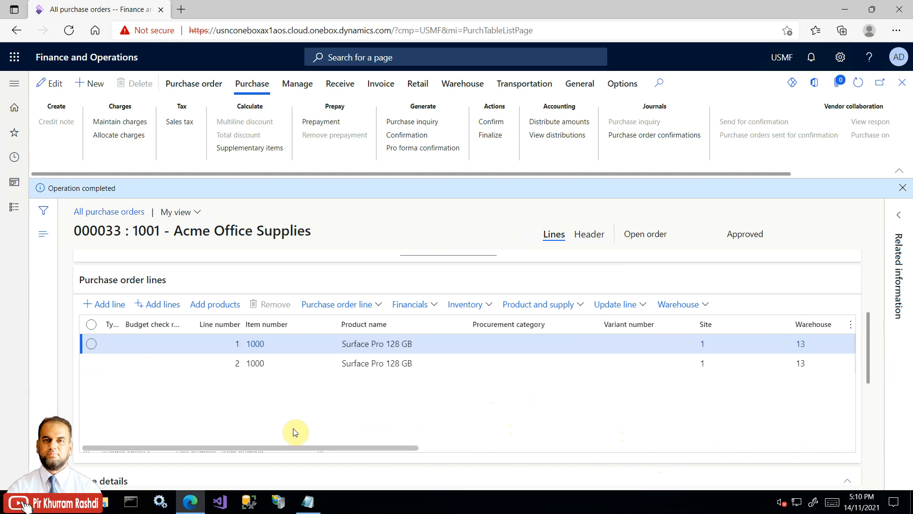
left_click(277, 363)
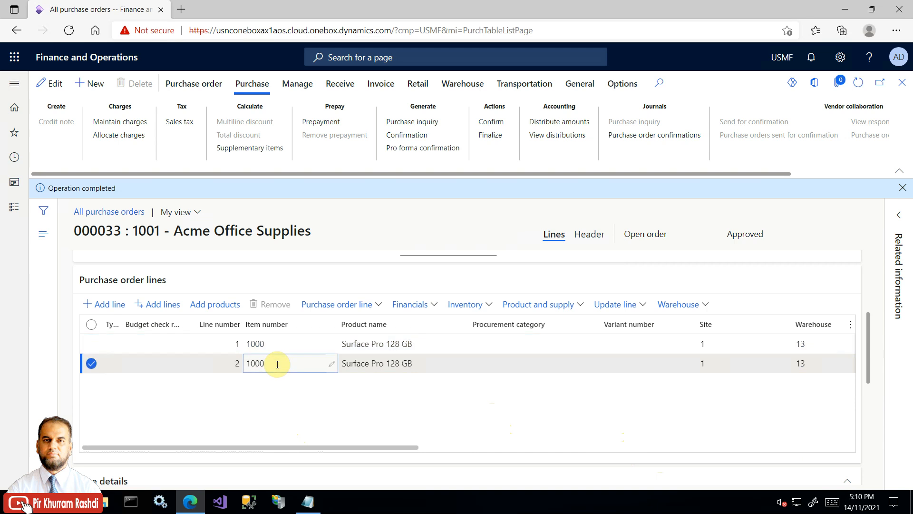
left_click_drag(297, 447, 102, 452)
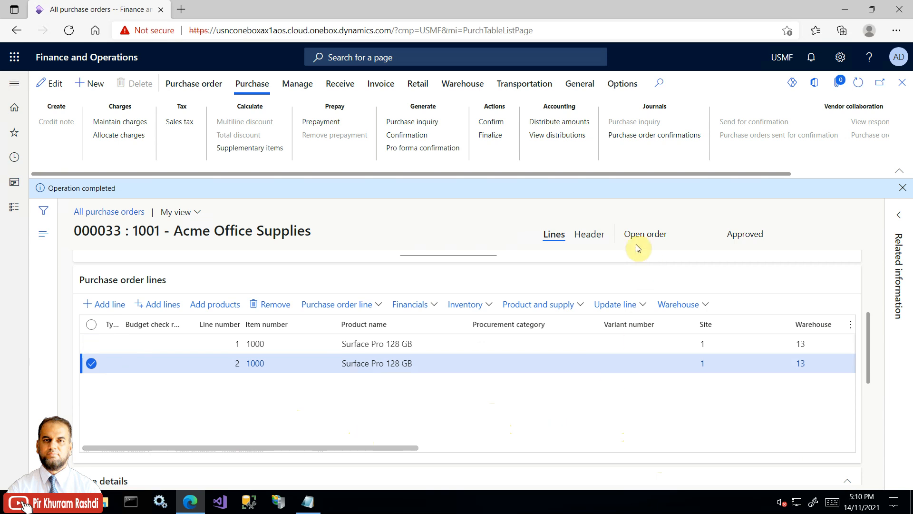
left_click_drag(624, 234, 672, 232)
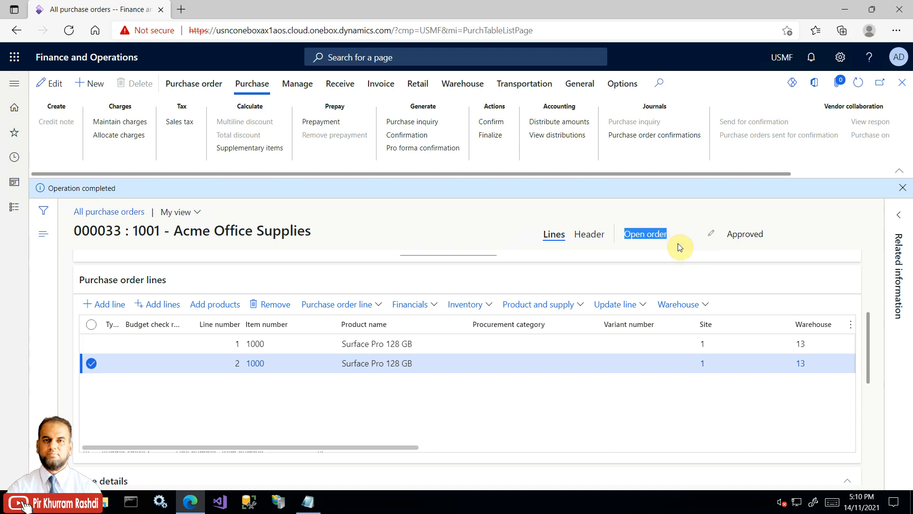
left_click_drag(404, 447, 800, 449)
left_click_drag(525, 448, 246, 438)
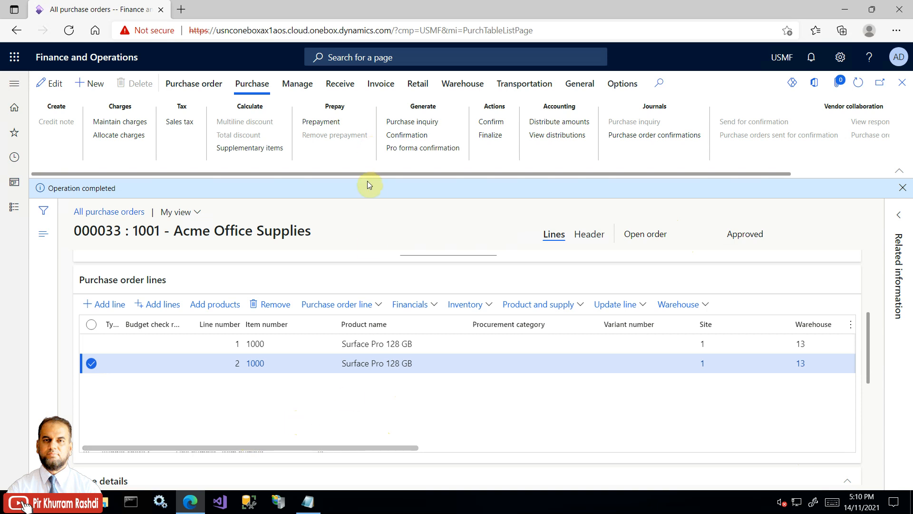
Step: Confirm the purchase order, check the resulting messages, and review the order lines
left_click(491, 122)
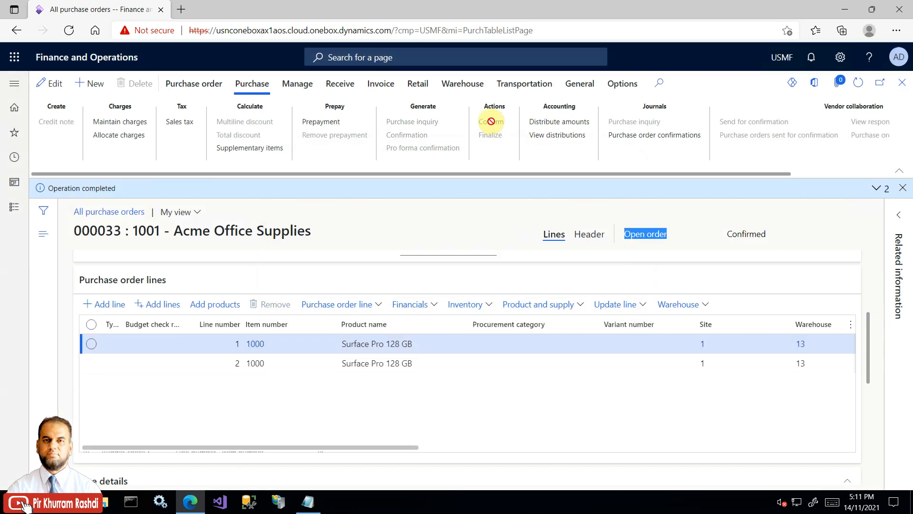
left_click(877, 190)
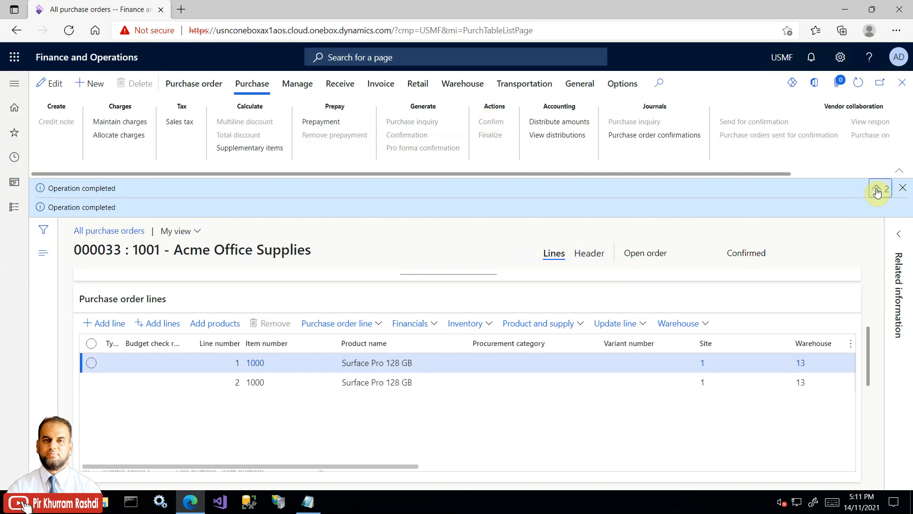
left_click(877, 192)
left_click_drag(603, 448, 288, 456)
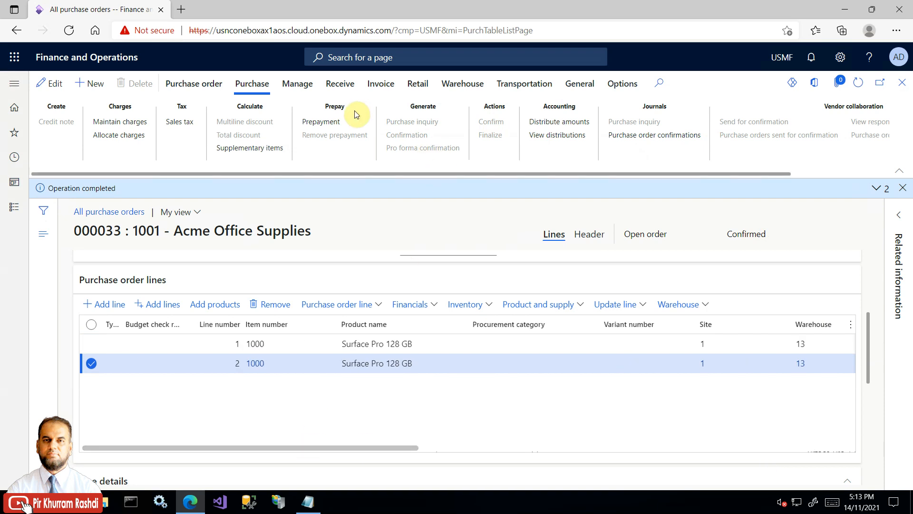
Step: Open product receipt posting for the purchase order and go to its overview of receipts
left_click(340, 87)
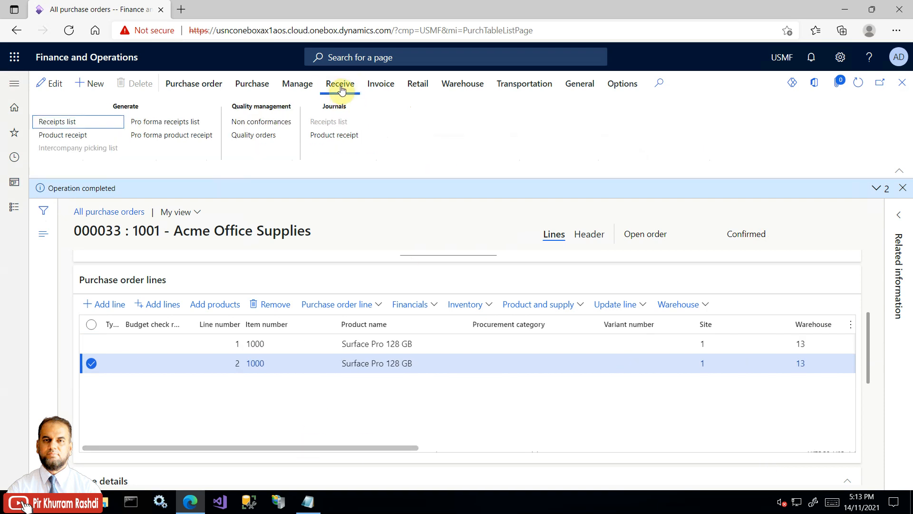
left_click(77, 136)
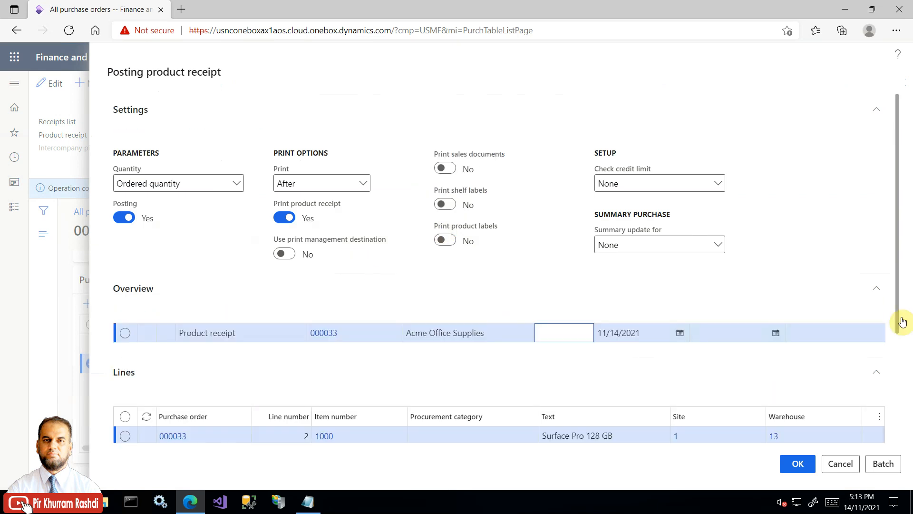
left_click_drag(897, 183, 899, 261)
Step: Switch to Notepad and copy the product receipt reference "receipt 21228" from the PR line
left_click(580, 204)
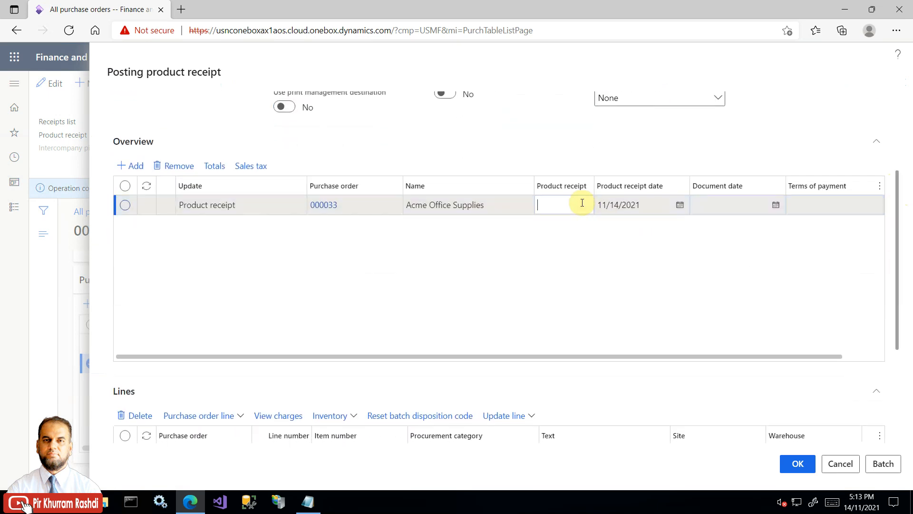
left_click(308, 501)
left_click_drag(477, 217, 540, 216)
right_click(540, 216)
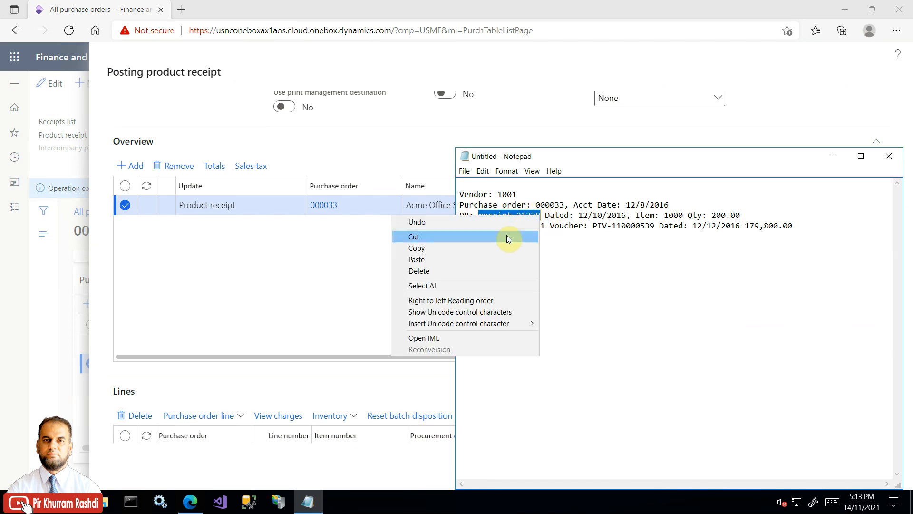
left_click(469, 248)
Step: Back in the receipt posting, set the product receipt to "Rev - receipt 21228" and widen its column
key("alt+Tab")
left_click(563, 205)
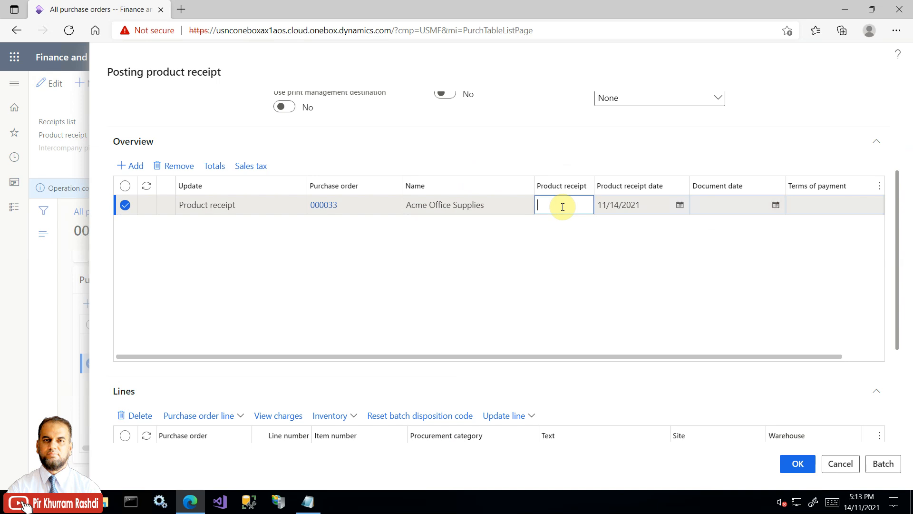
key("ctrl+v")
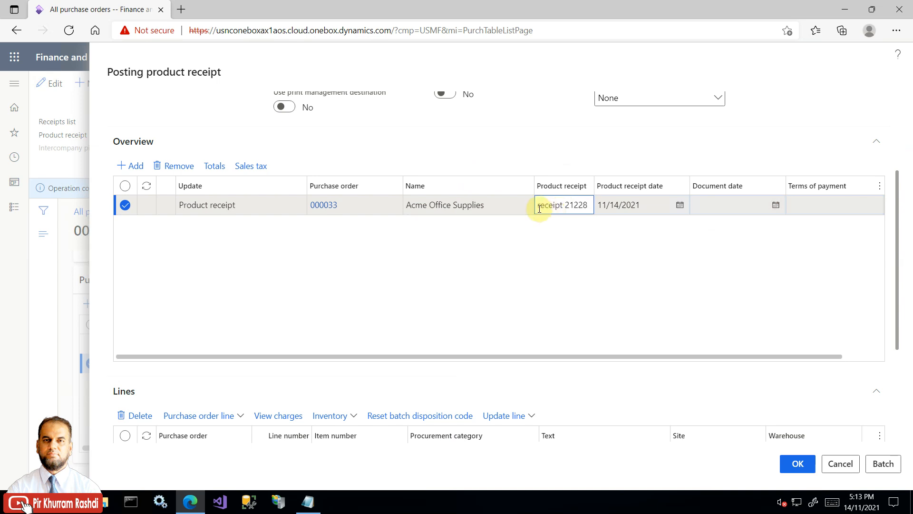
type("Rev -")
left_click_drag(593, 185, 635, 202)
Step: Copy the original receipt date from Notepad and set the product receipt date to 12/10/2016
left_click(666, 205)
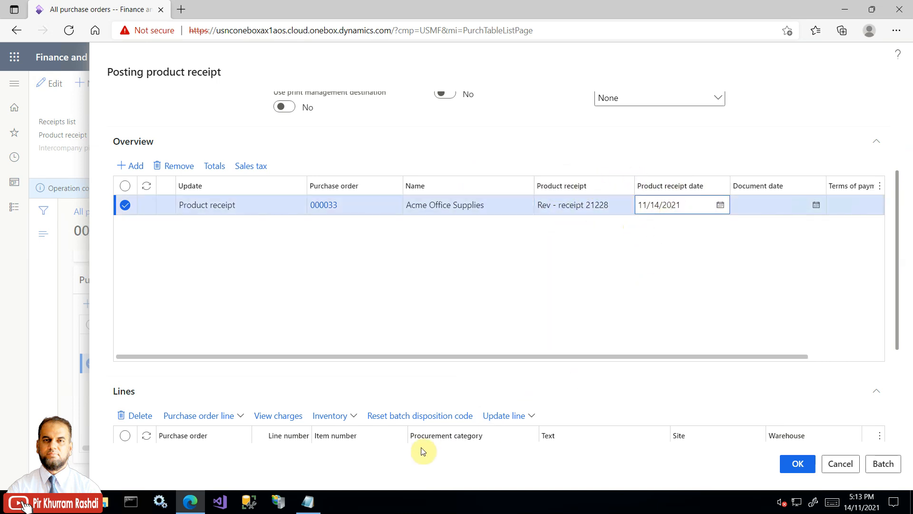
left_click(308, 501)
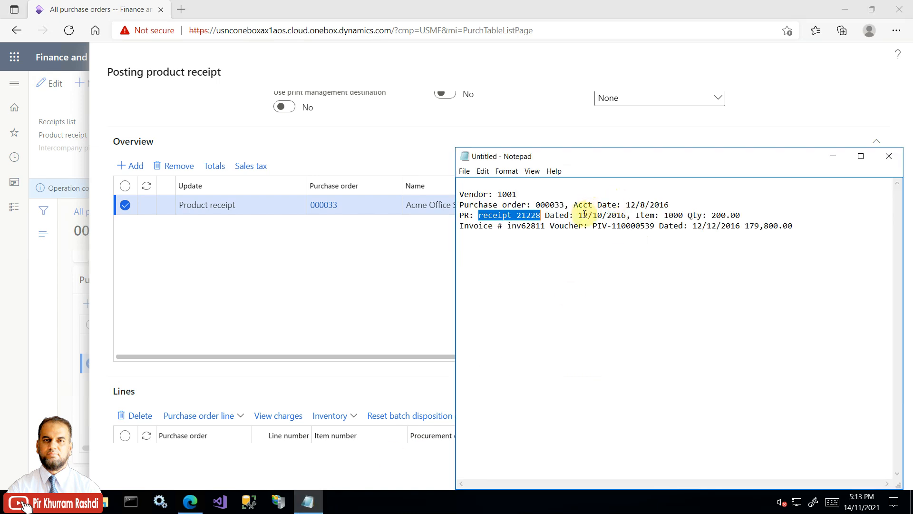
left_click_drag(578, 215, 626, 215)
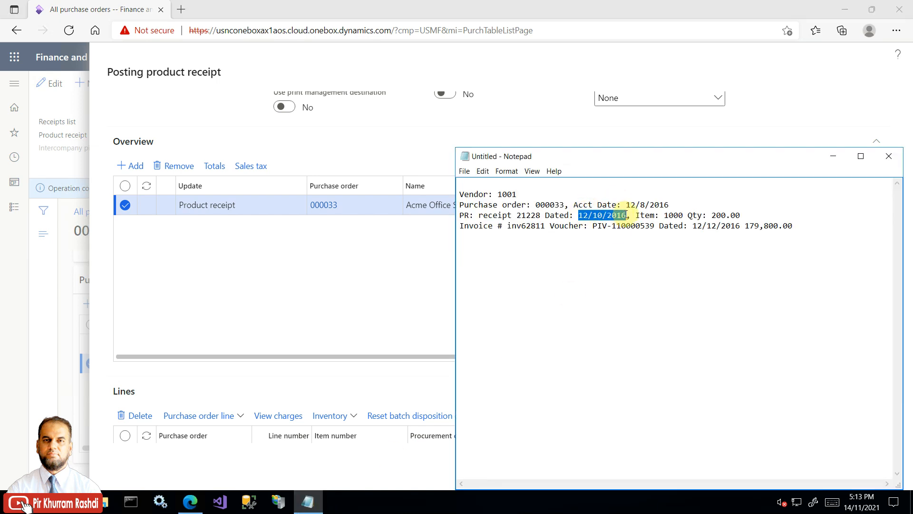
left_click(463, 288)
left_click(428, 287)
left_click(689, 204)
left_click_drag(689, 204, 620, 206)
key("ctrl+v")
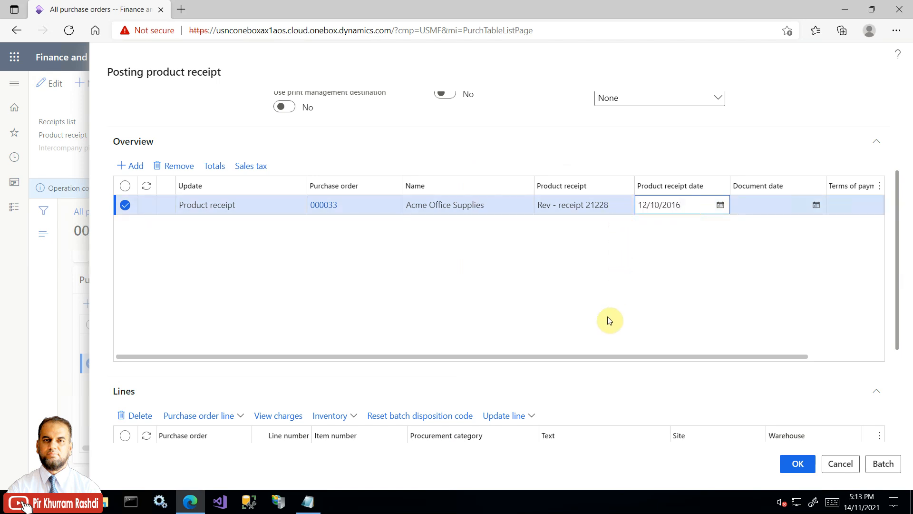
Step: Check the receipt line's quantity and net amount against the Notepad record and post the product receipt
left_click_drag(565, 356, 738, 354)
left_click_drag(898, 288, 898, 373)
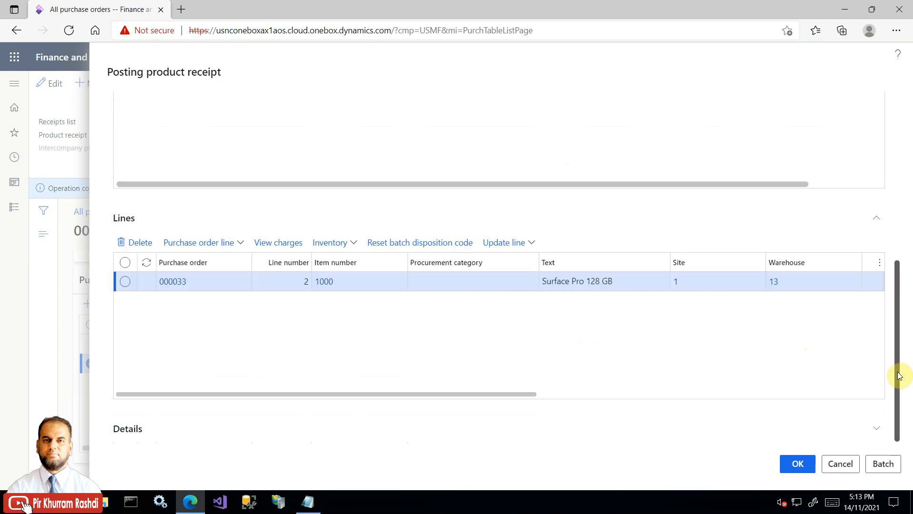
left_click_drag(473, 399, 862, 399)
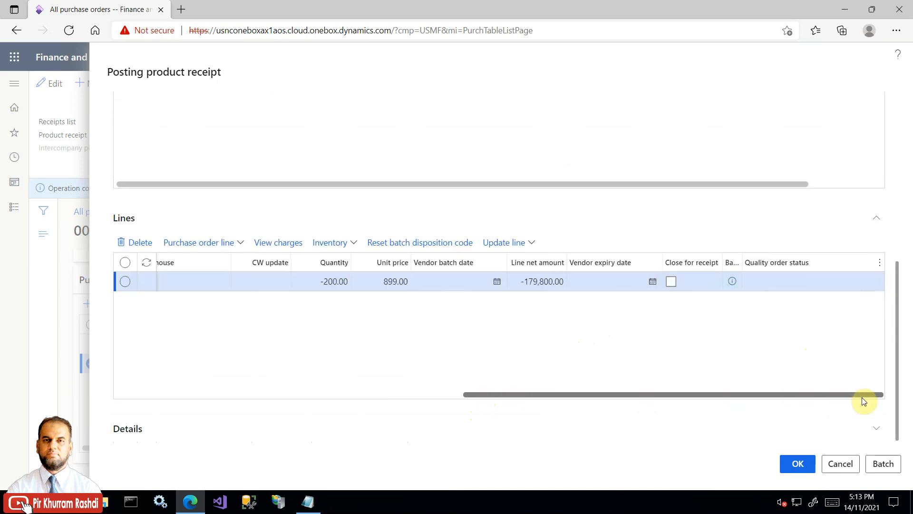
left_click(309, 503)
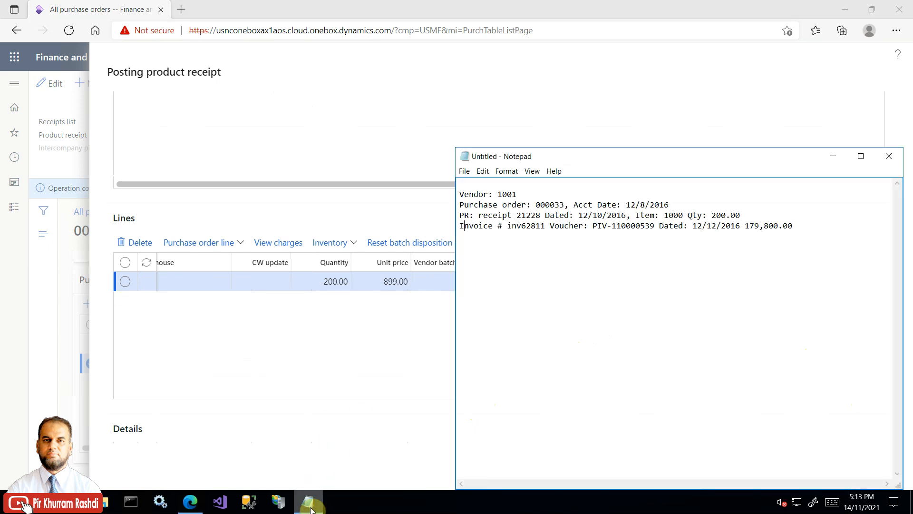
left_click(309, 503)
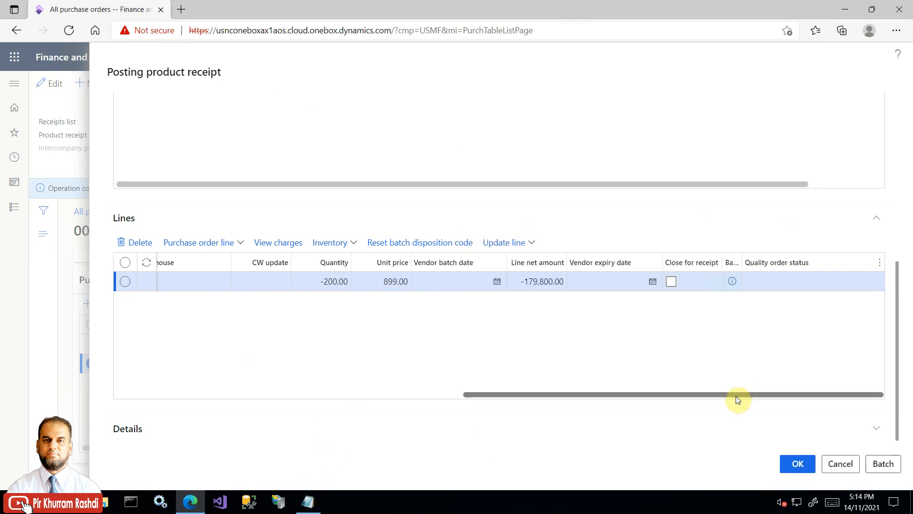
left_click_drag(740, 397, 477, 406)
left_click_drag(898, 316, 895, 113)
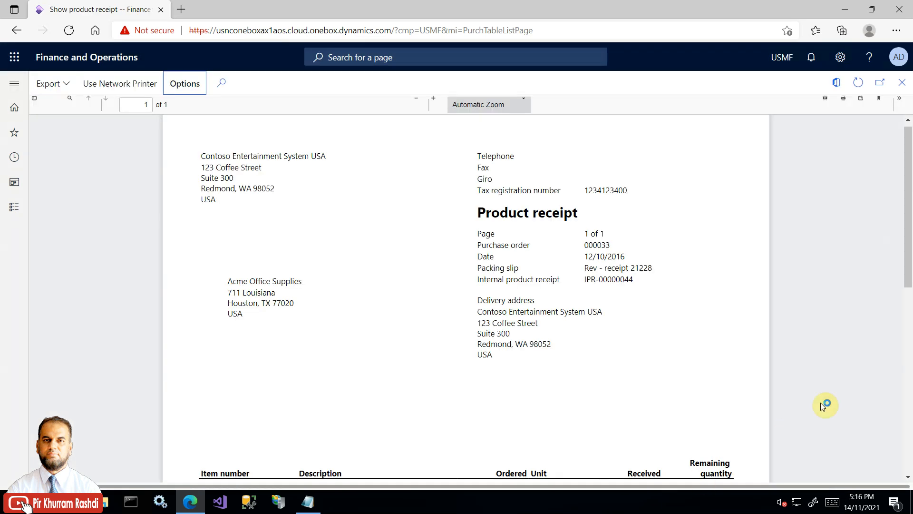
Step: Examine the printed product receipt's reference, date, and ordered and received quantities, and close the report
left_click_drag(908, 266, 882, 266)
left_click_drag(909, 223, 909, 280)
left_click_drag(909, 238, 909, 221)
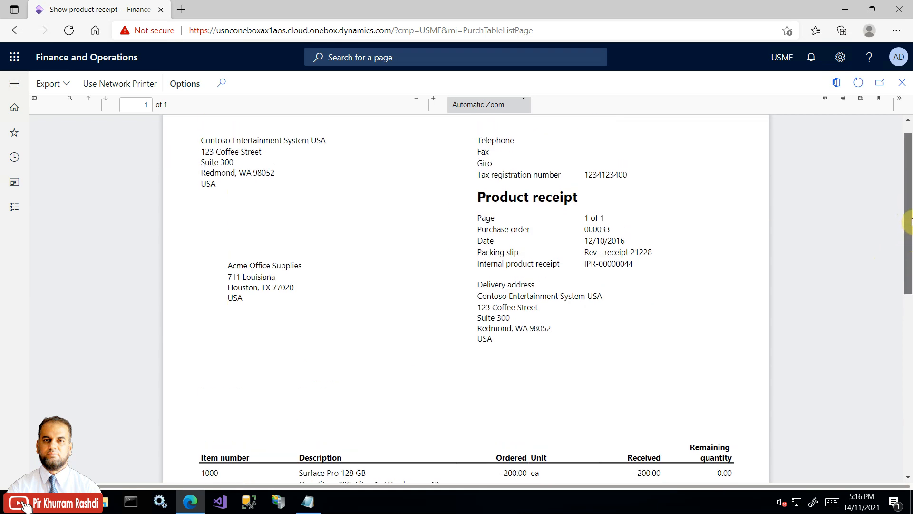
left_click_drag(909, 221, 909, 233)
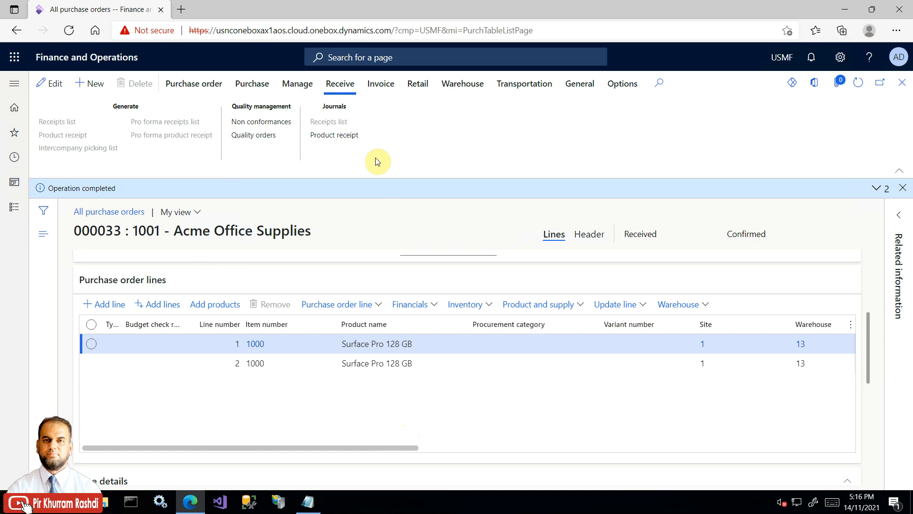
Step: Check the purchase order's status and generate a new vendor invoice for the order
double_click(640, 233)
left_click(381, 83)
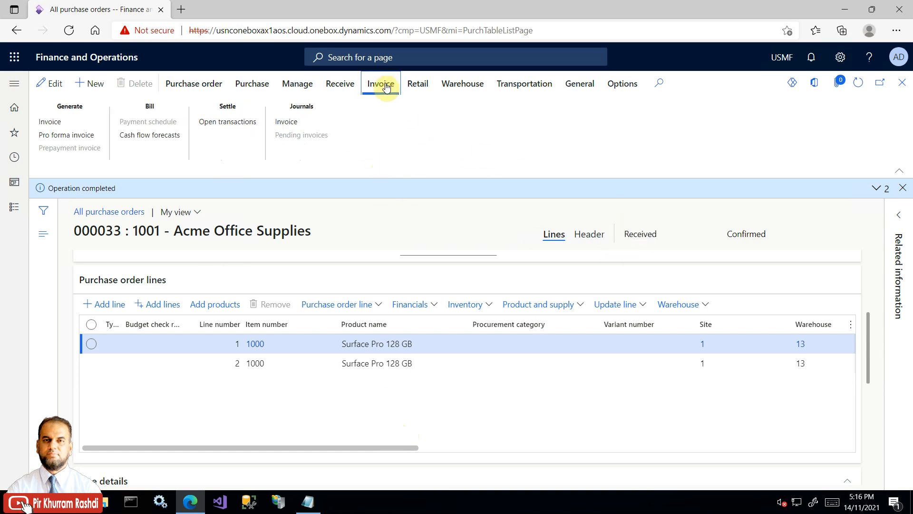
left_click(87, 122)
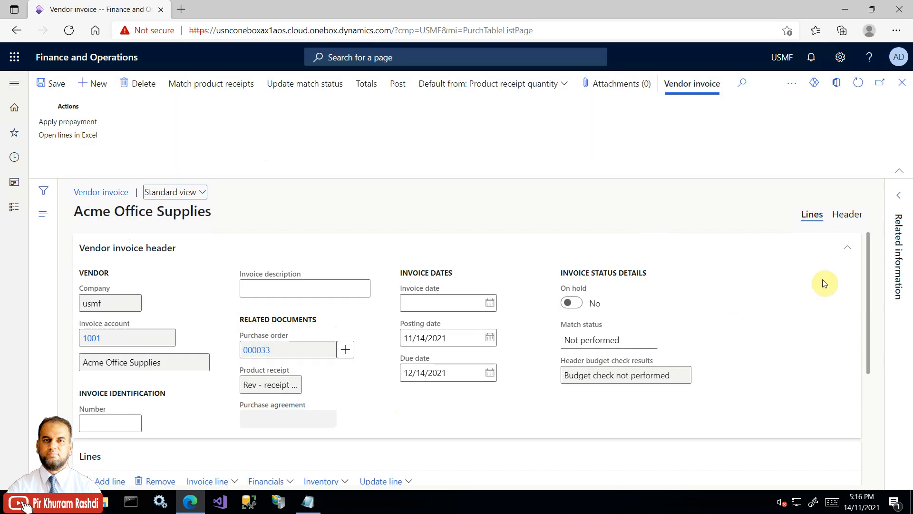
Step: Copy the original invoice number from Notepad and set the vendor invoice number to "Rev- inv62811"
left_click(310, 502)
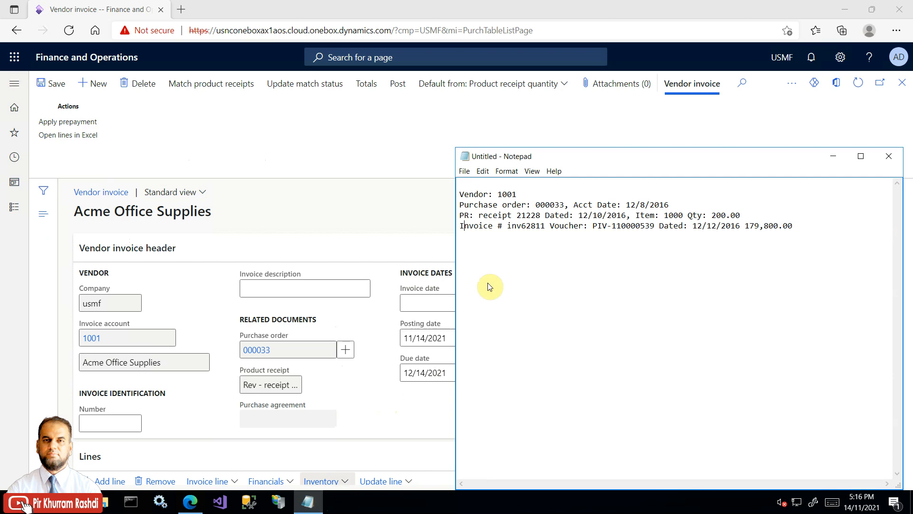
left_click_drag(508, 229, 545, 227)
key("ctrl+c")
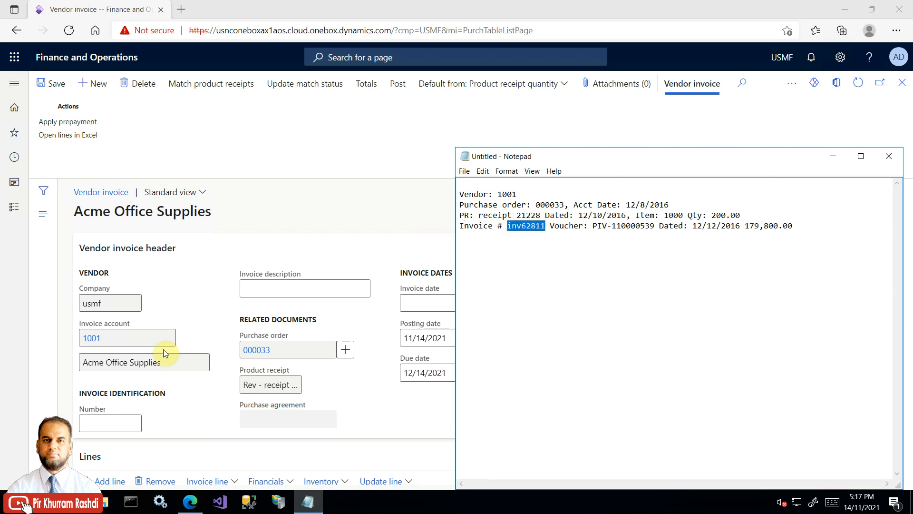
left_click(123, 421)
type("Ref")
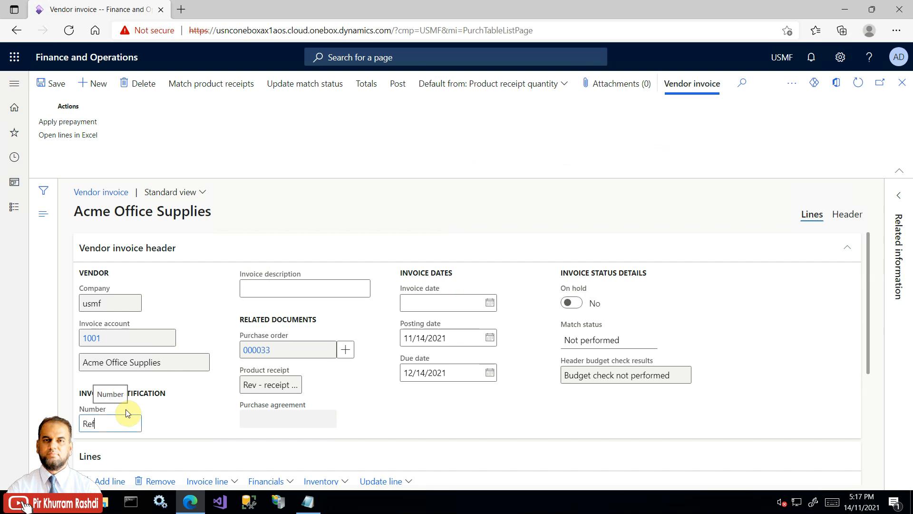
key("BackSpace")
type("v-")
key("ctrl+v")
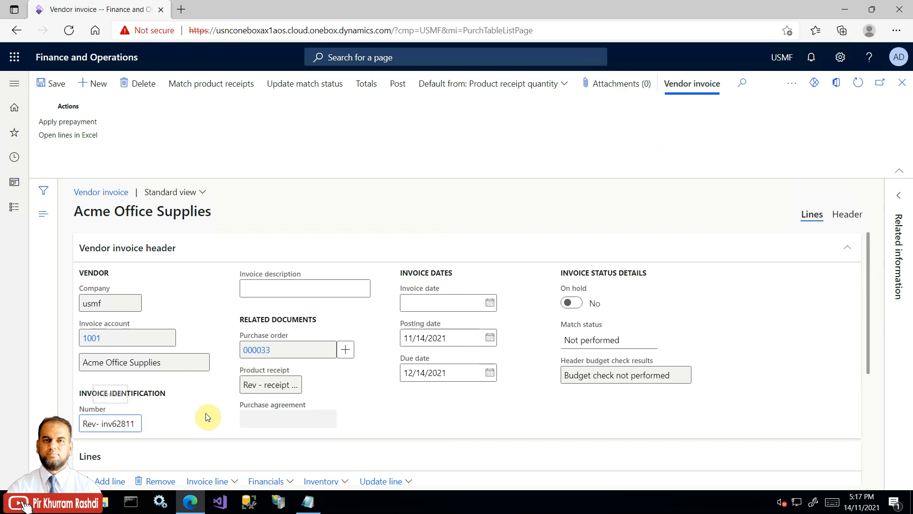
Step: Copy the original invoice date from Notepad and set the vendor invoice's posting date to 12/12/2016
left_click(307, 501)
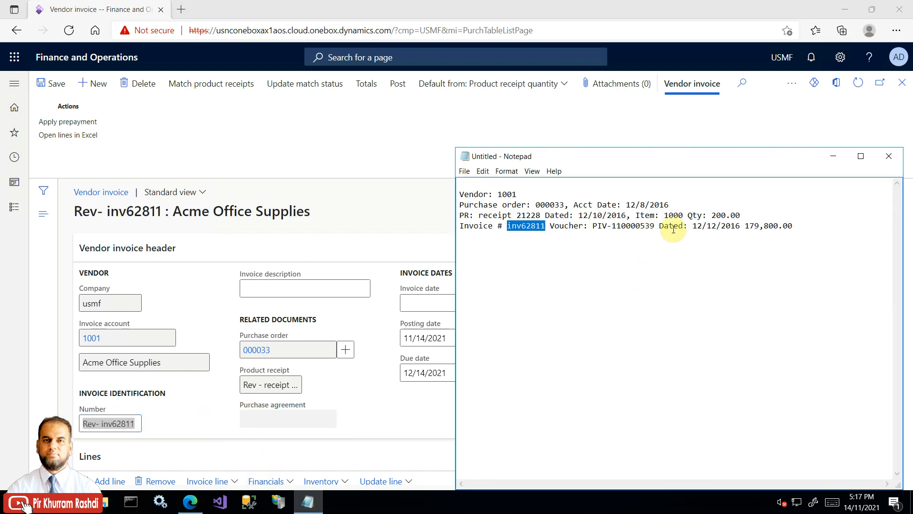
left_click_drag(692, 227, 739, 227)
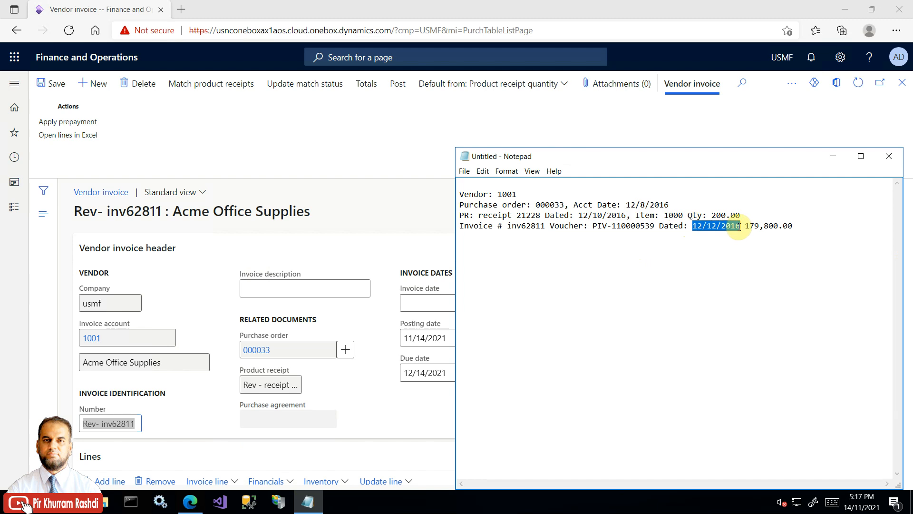
right_click(736, 227)
left_click(717, 257)
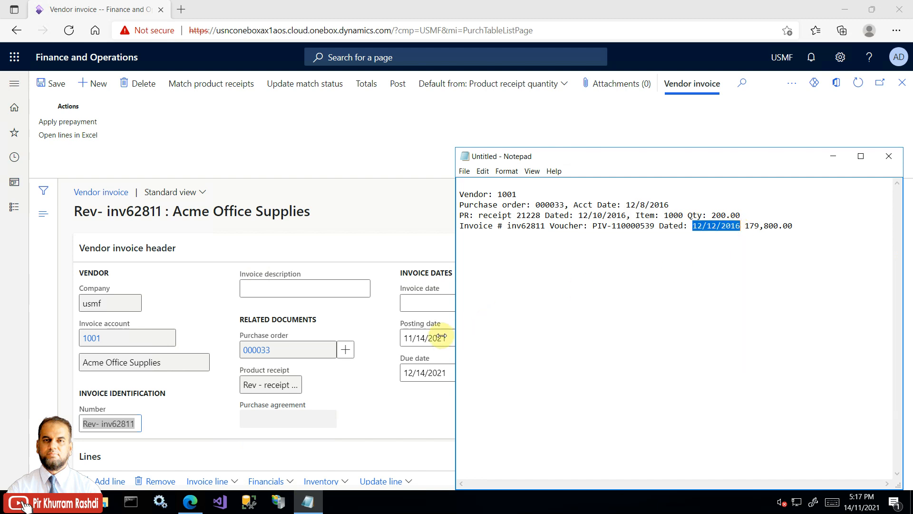
left_click(440, 338)
left_click_drag(461, 338, 405, 337)
key("ctrl+v")
Step: Try to set the vendor invoice's due date to 12/12/2016
left_click_drag(459, 375, 384, 381)
key("ctrl+v")
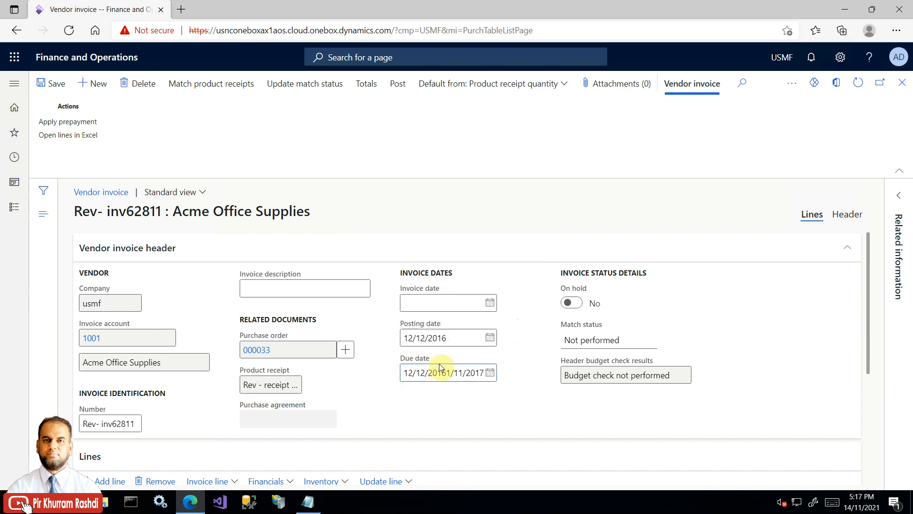
left_click_drag(445, 373, 390, 377)
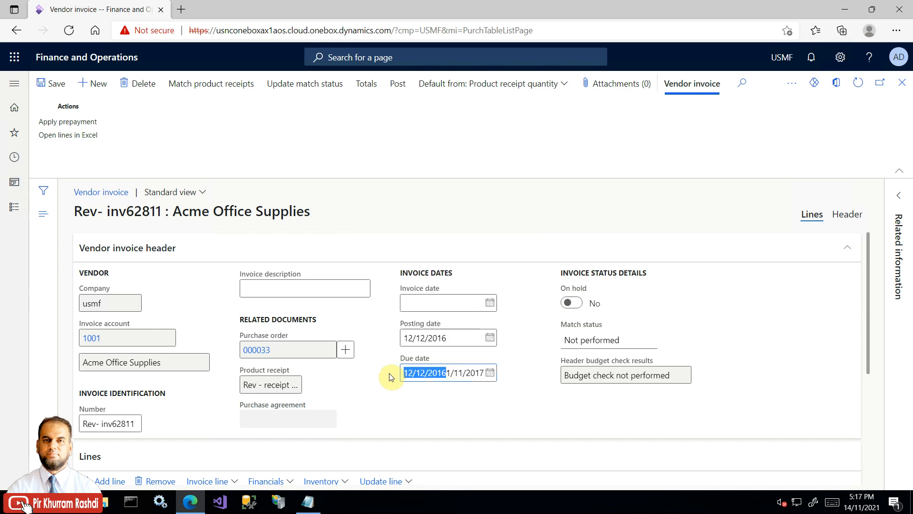
key("BackSpace")
left_click_drag(457, 374, 350, 373)
key("ctrl+v")
Step: Set the vendor invoice's invoice date to 12/12/2016
left_click(428, 302)
key("ctrl+v")
left_click(315, 285)
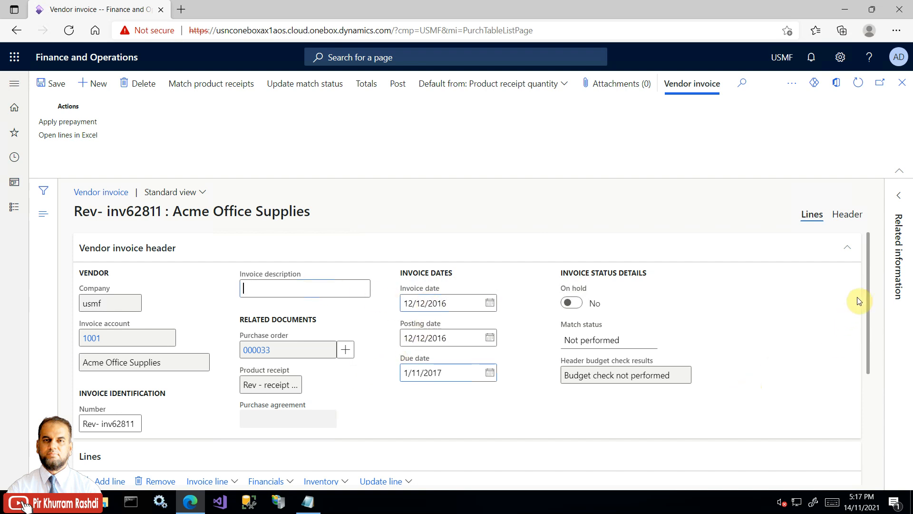
Step: Review the vendor invoice line's quantity, price, net amount and product receipt, and update the invoice's match status
scroll(867, 316, "down", 2)
scroll(867, 320, "down", 4)
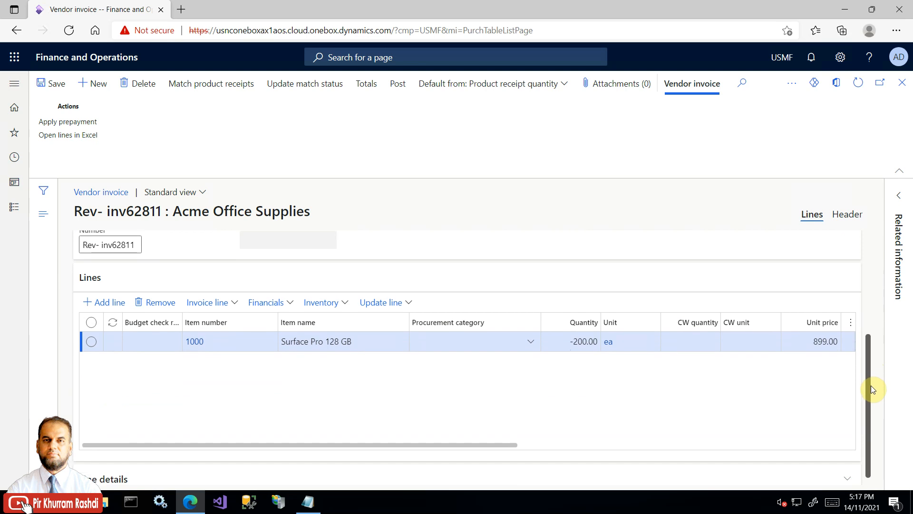
left_click_drag(509, 436, 858, 456)
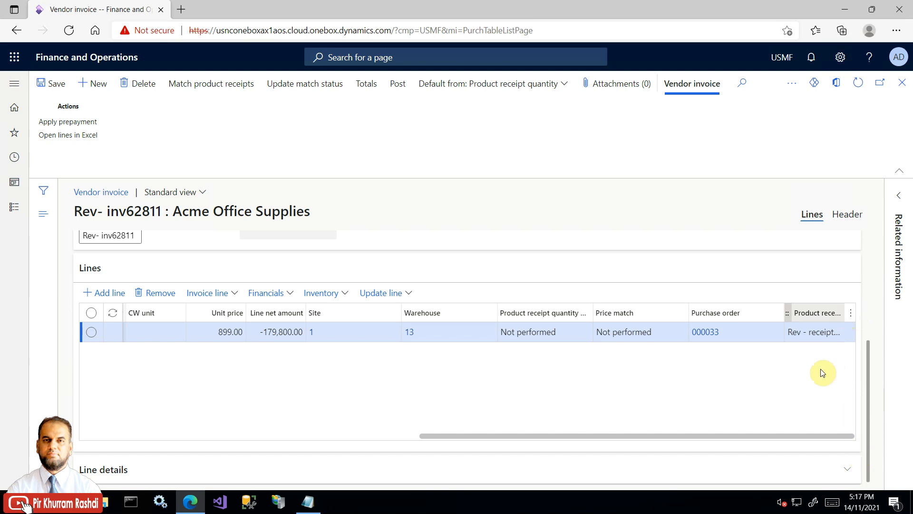
left_click_drag(770, 436, 395, 432)
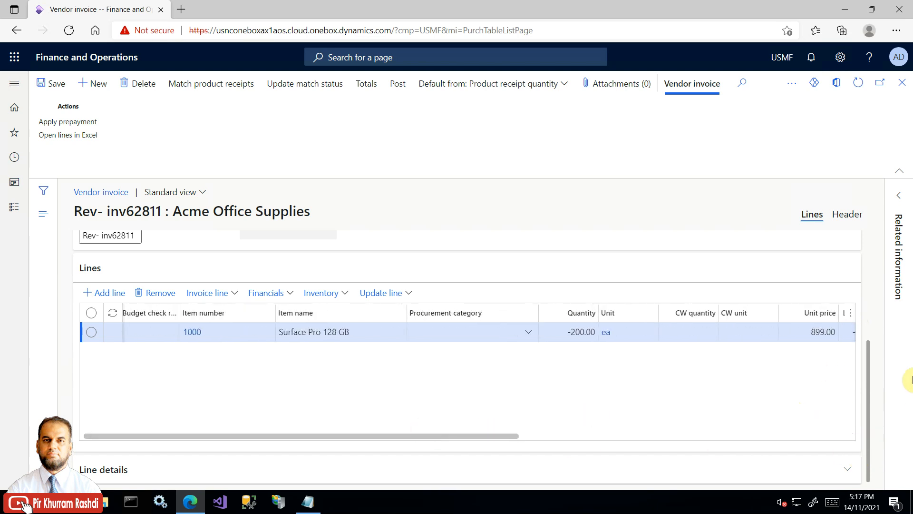
left_click_drag(869, 379, 877, 238)
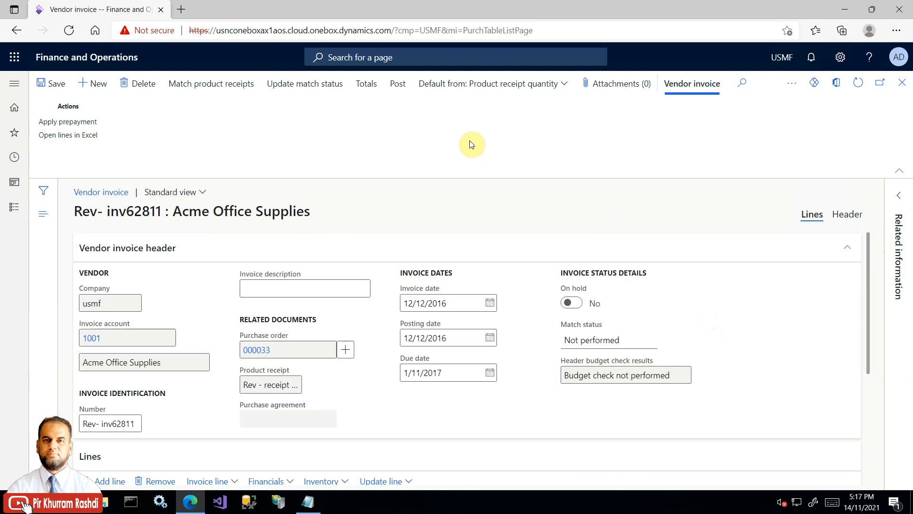
left_click(318, 89)
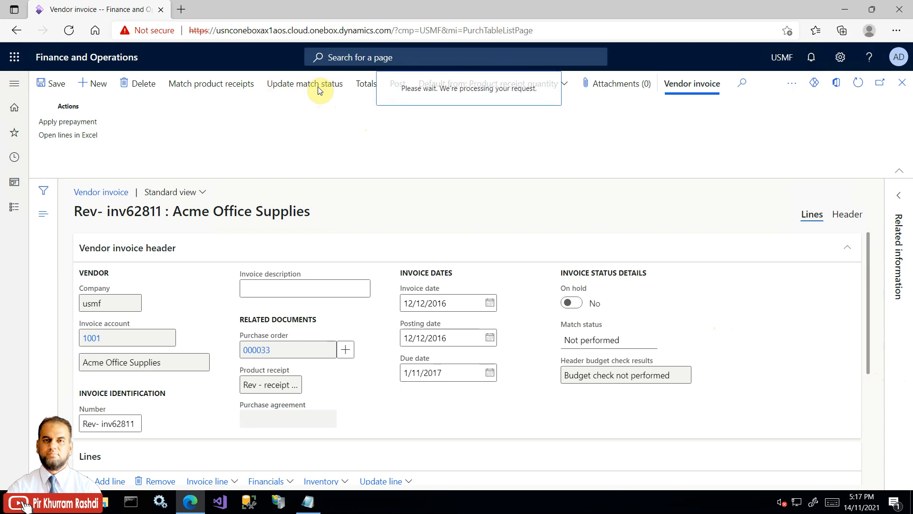
left_click_drag(574, 337, 606, 338)
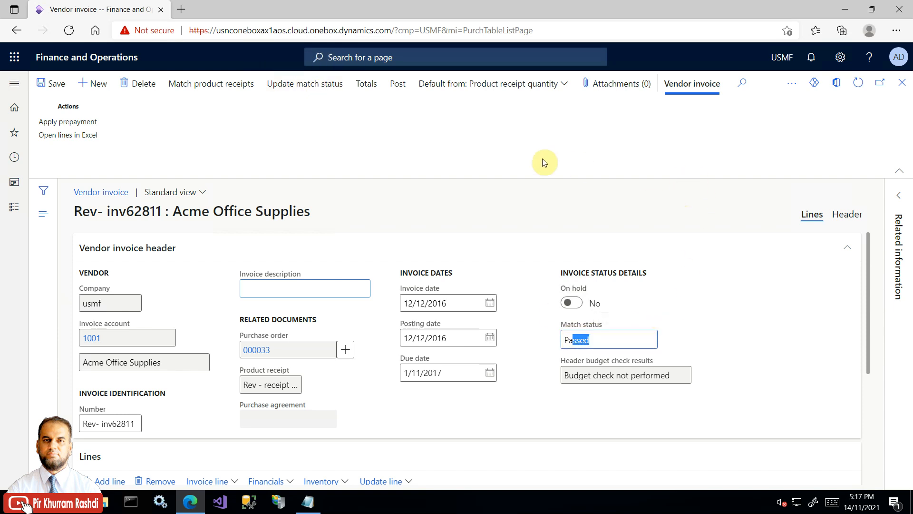
Step: Review the vendor invoice totals and post the invoice
left_click(363, 88)
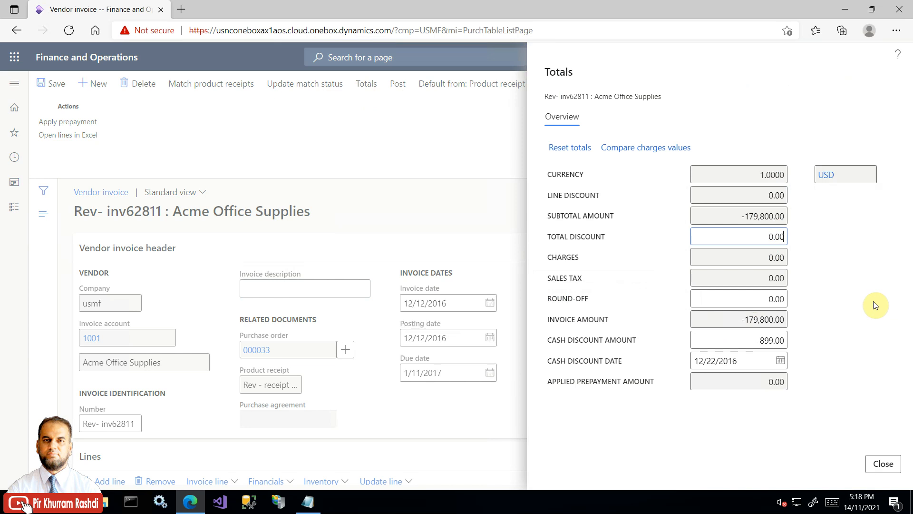
left_click(883, 463)
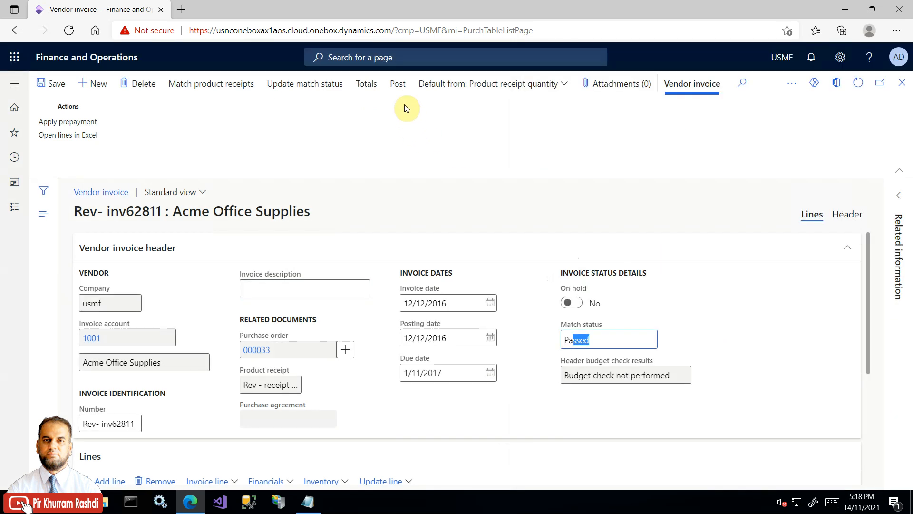
left_click(400, 88)
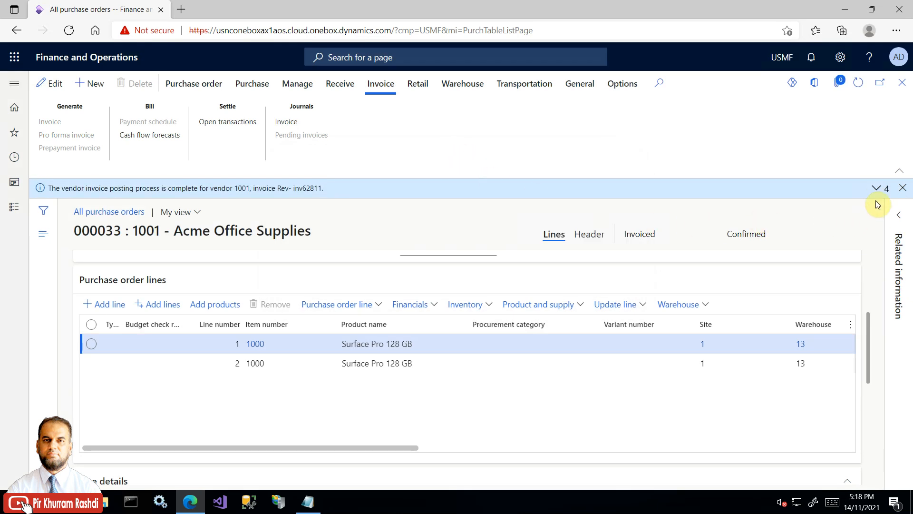
Step: Open the purchase order's invoice journal and preview the original document of invoice "Rev- inv62811"
left_click(876, 188)
left_click(298, 126)
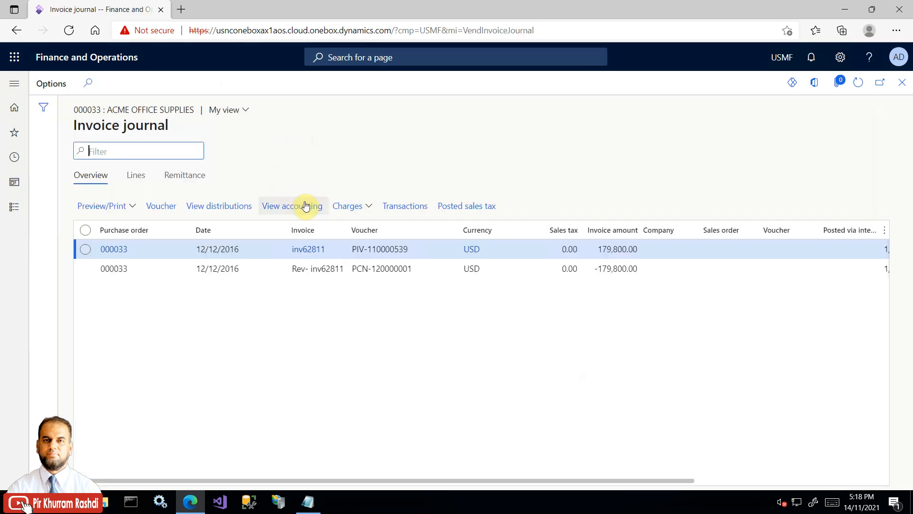
left_click(180, 269)
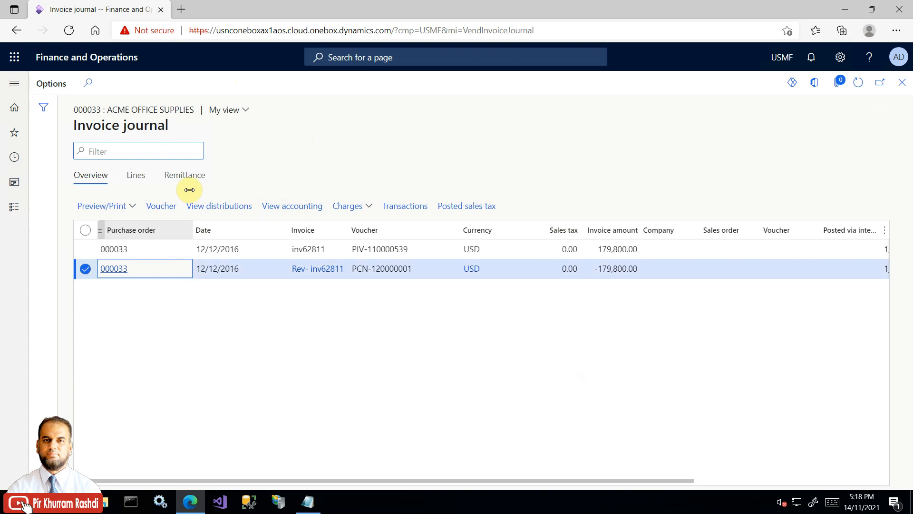
left_click(122, 206)
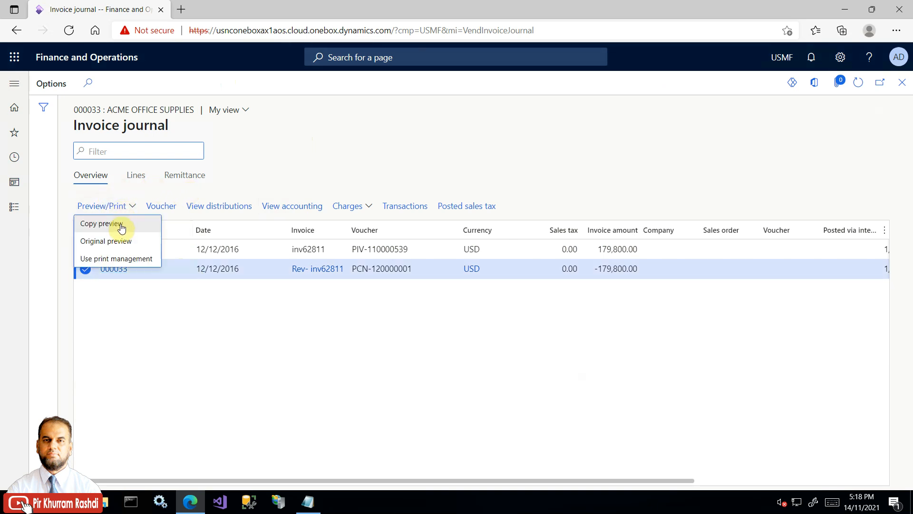
left_click(118, 240)
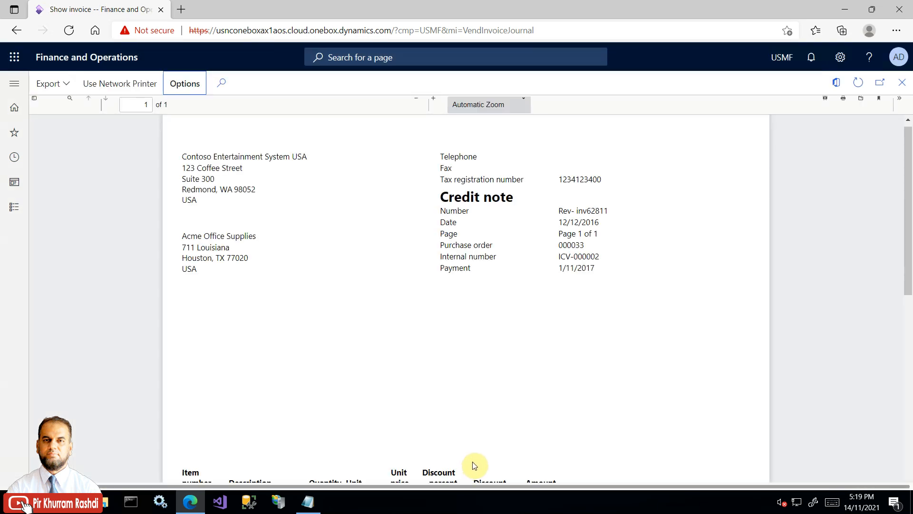
Step: Examine the credit note's header, line and total amounts, and return to the purchase order
mouse_move(906, 167)
left_mouse_down()
mouse_move(909, 235)
mouse_move(909, 164)
left_mouse_up()
left_click_drag(443, 203, 513, 201)
left_click_drag(909, 179, 910, 292)
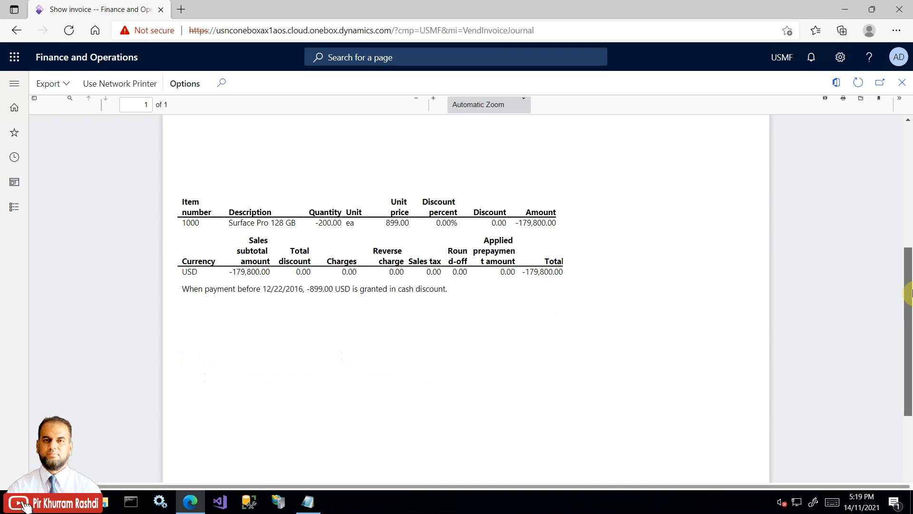
left_click_drag(912, 293, 906, 69)
left_click(905, 84)
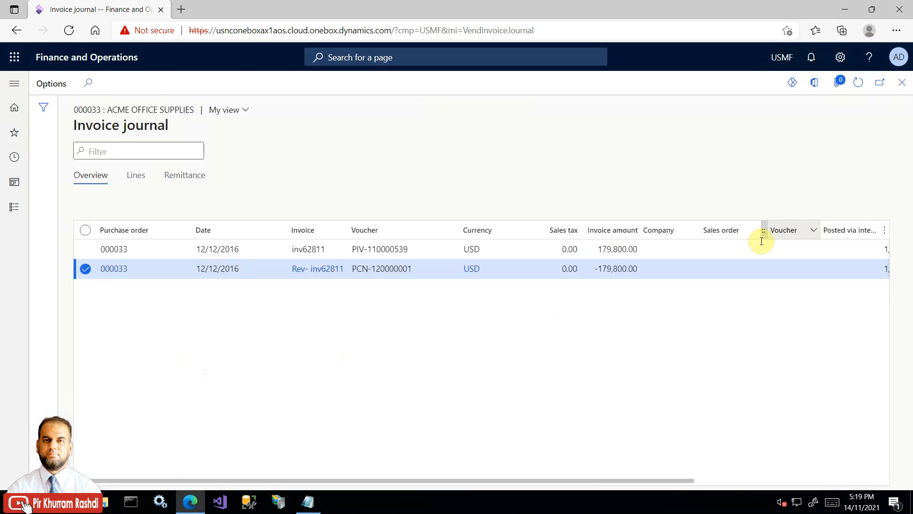
left_click(906, 88)
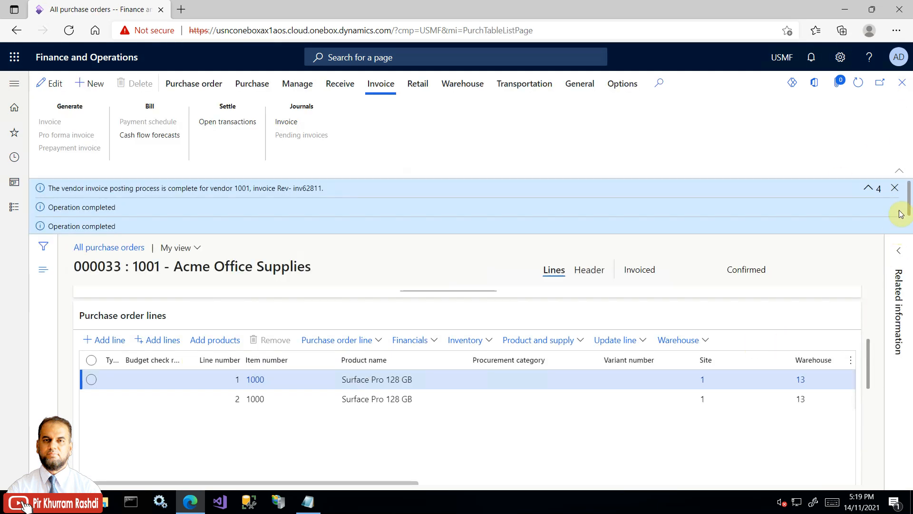
Step: Dismiss the posting messages and open the vendor's details from the vendor account in the purchase order header
left_click(896, 191)
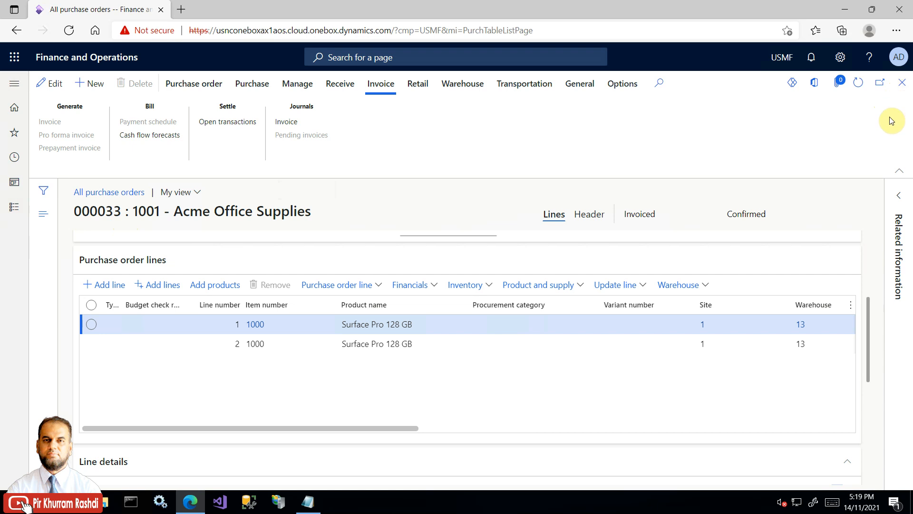
left_click(252, 84)
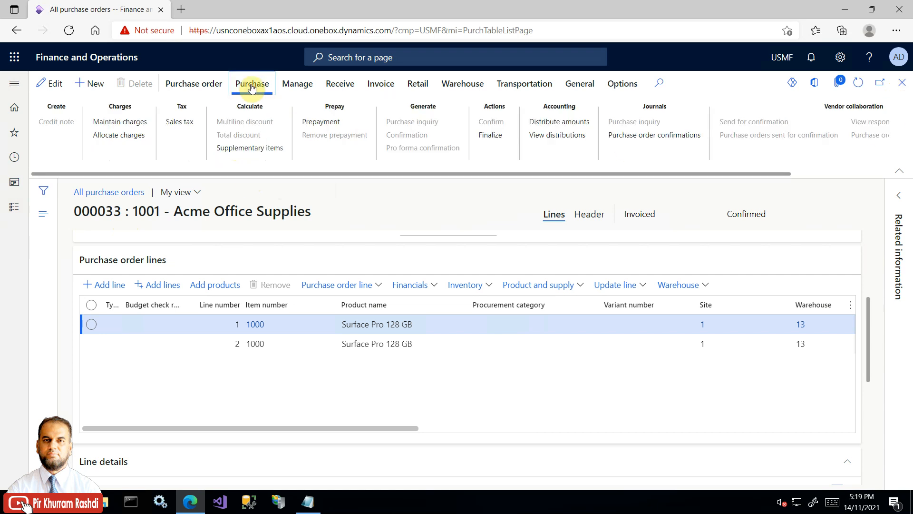
left_click(203, 84)
left_click(243, 86)
left_click(602, 216)
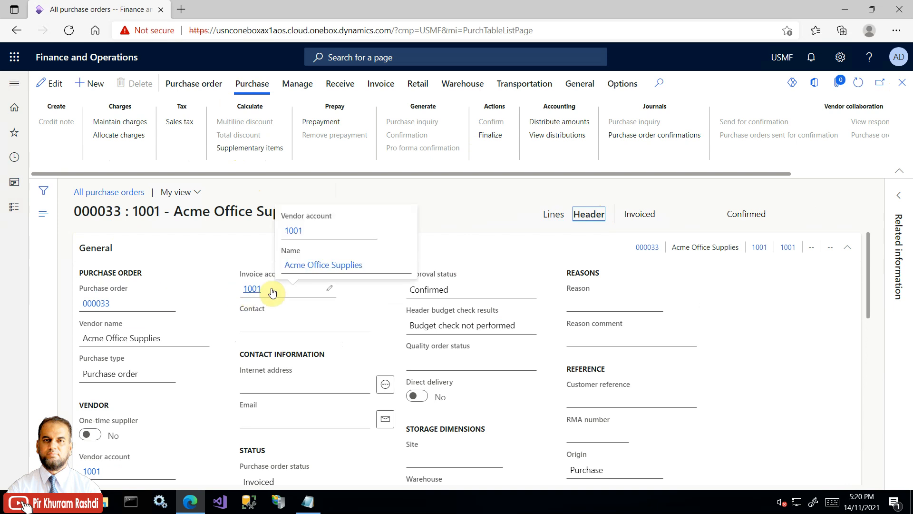
double_click(105, 475)
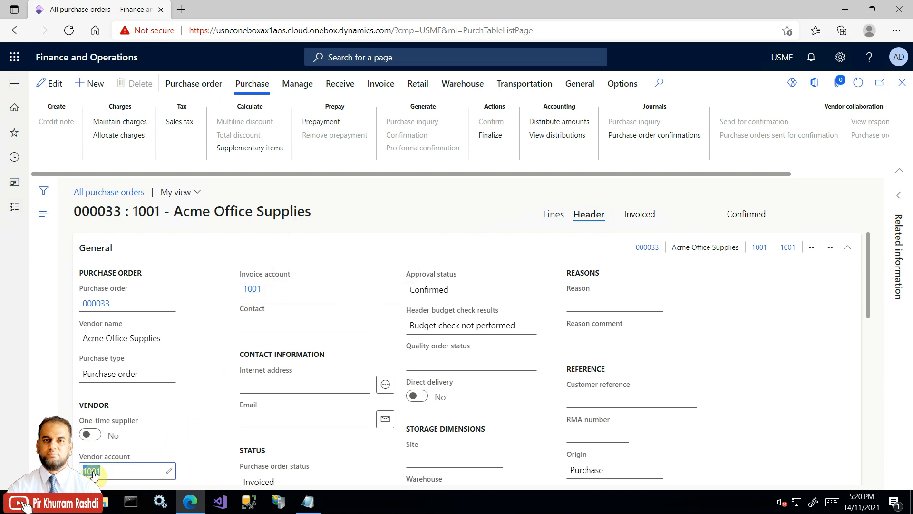
right_click(95, 470)
key("Escape")
right_click(97, 459)
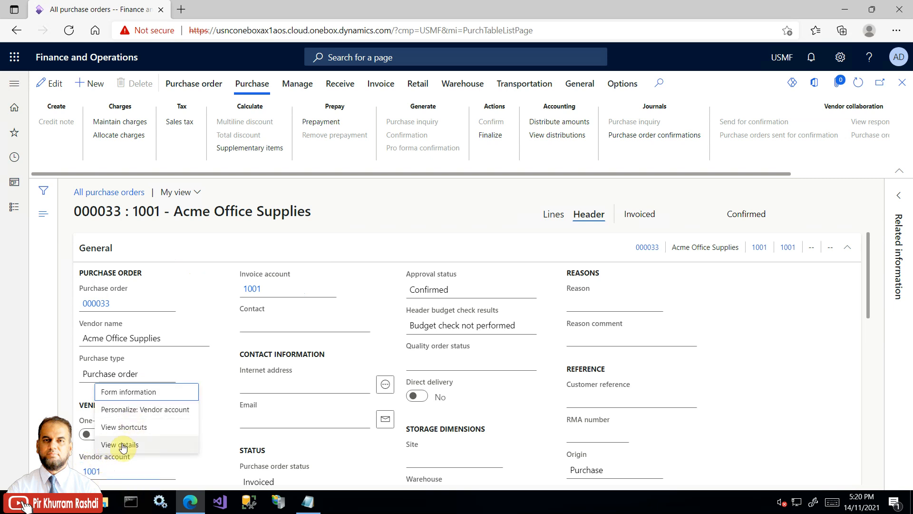
left_click(123, 443)
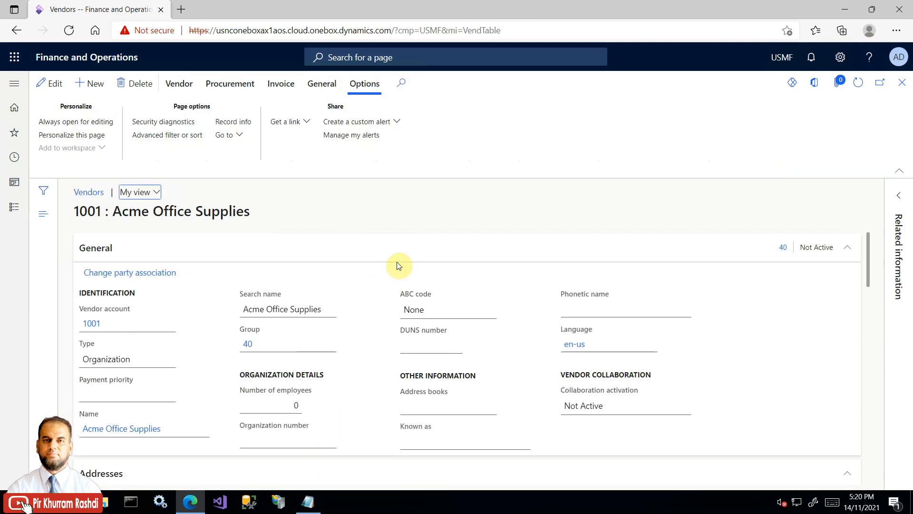
Step: Open the vendor's Settle transactions, switch to the Notepad notes and copy the invoice number inv62811
left_click(278, 87)
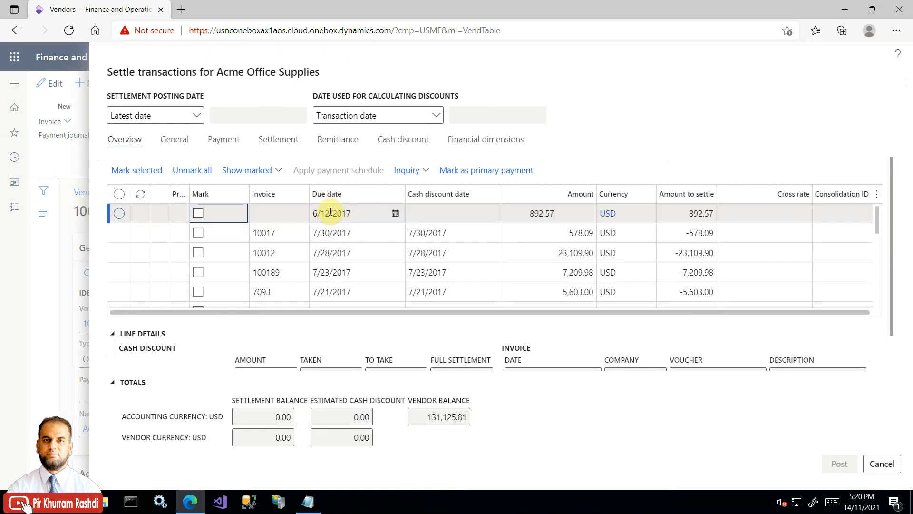
left_click(877, 213)
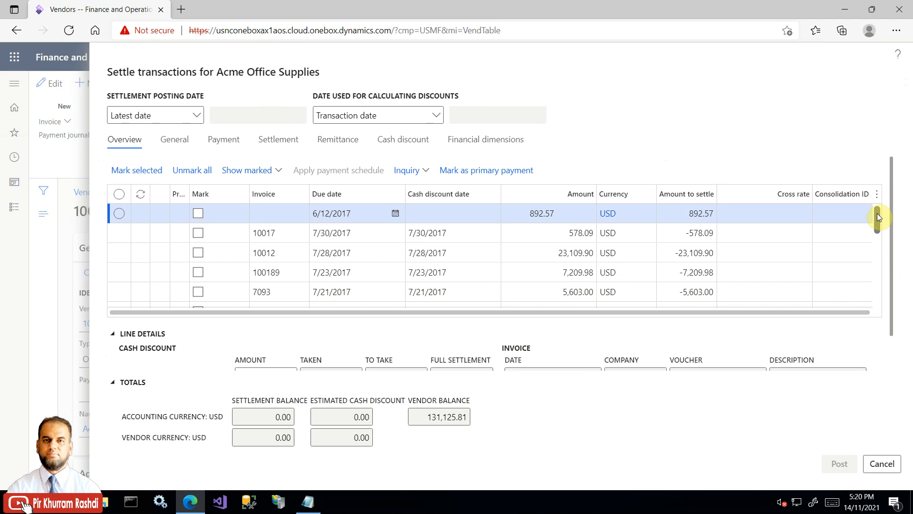
left_click(307, 501)
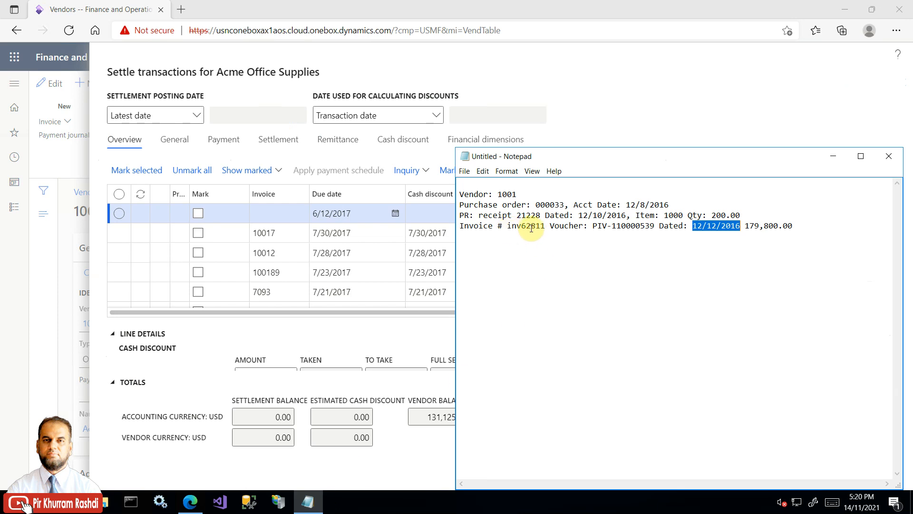
left_click_drag(545, 227, 511, 228)
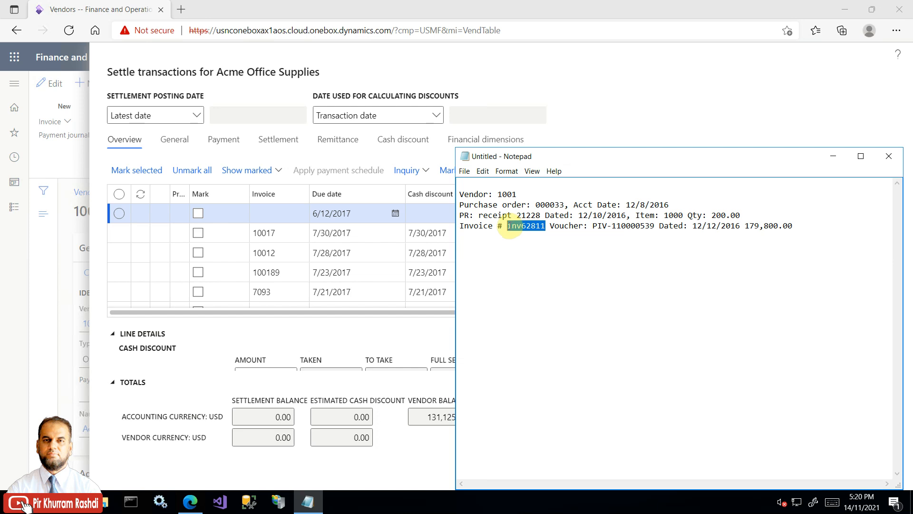
right_click(509, 228)
left_click(471, 255)
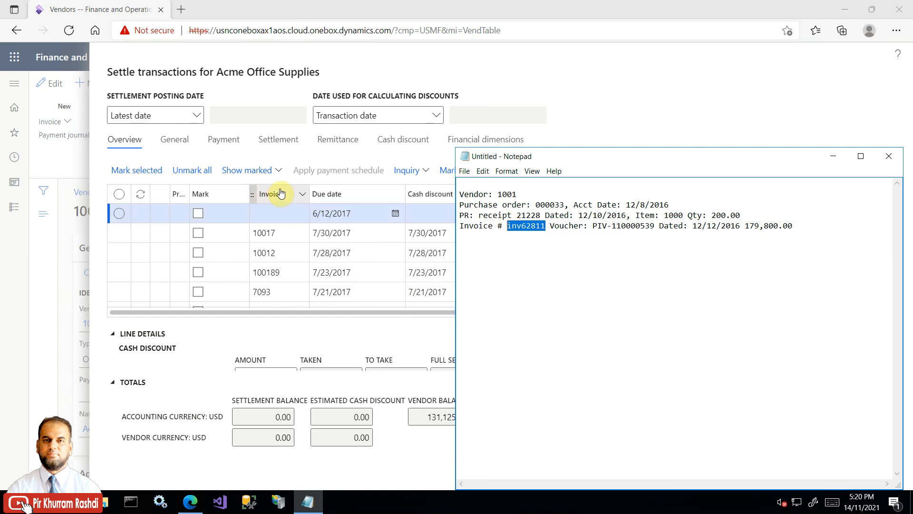
Step: Check the open transactions whose invoice contains inv62811, widening the Invoice column, and leave the settlement without posting
left_click(301, 195)
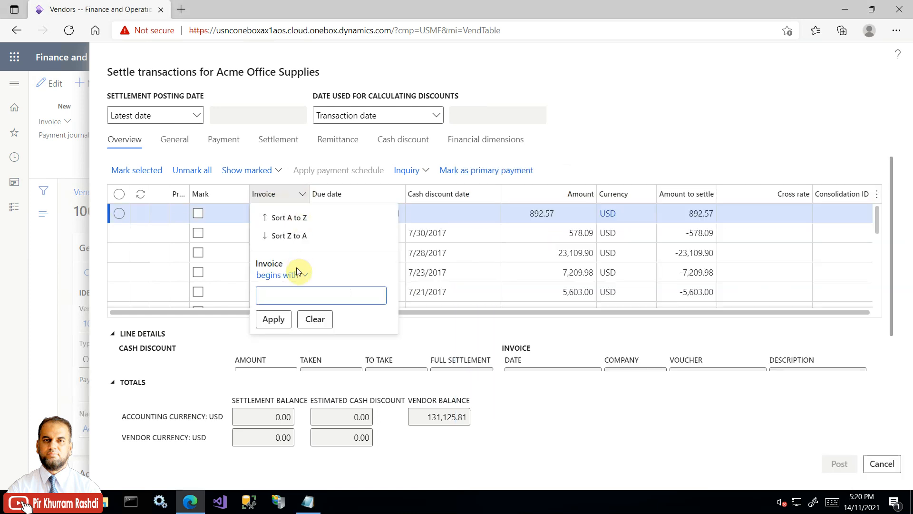
left_click(302, 279)
left_click(291, 322)
key("ctrl+v")
left_click(285, 319)
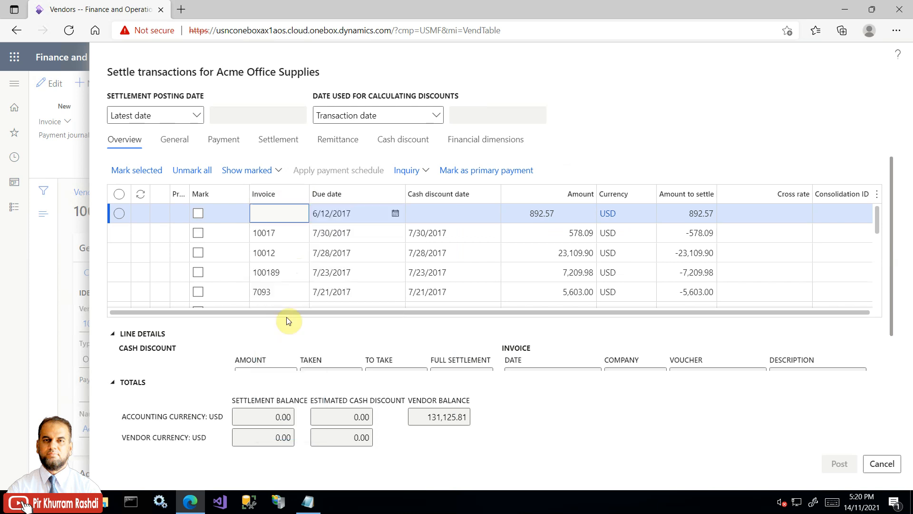
left_click_drag(309, 193, 353, 193)
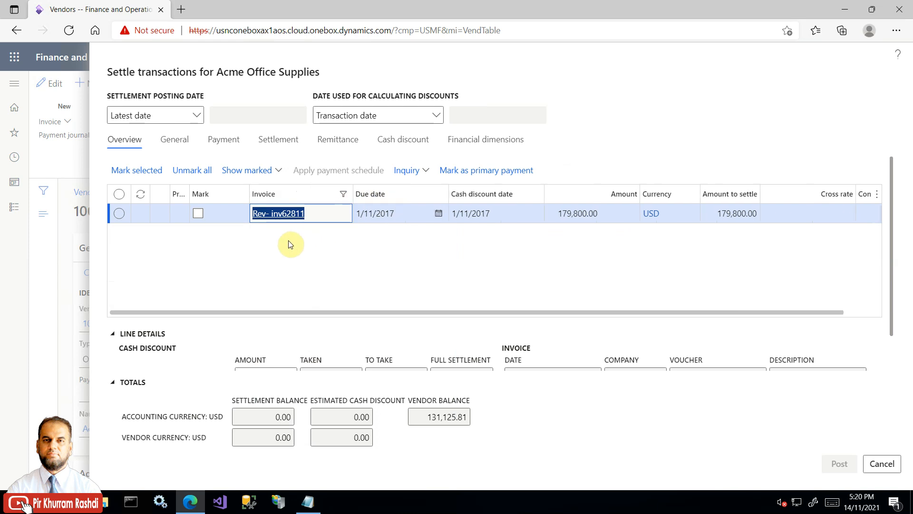
left_click(880, 465)
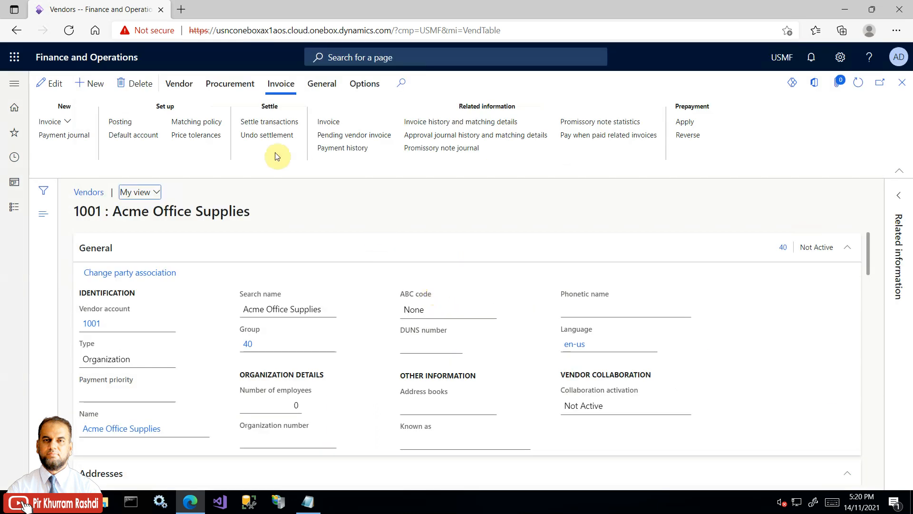
Step: Open Undo settlement for the vendor and filter the vouchers to invoices containing inv62811
left_click(267, 136)
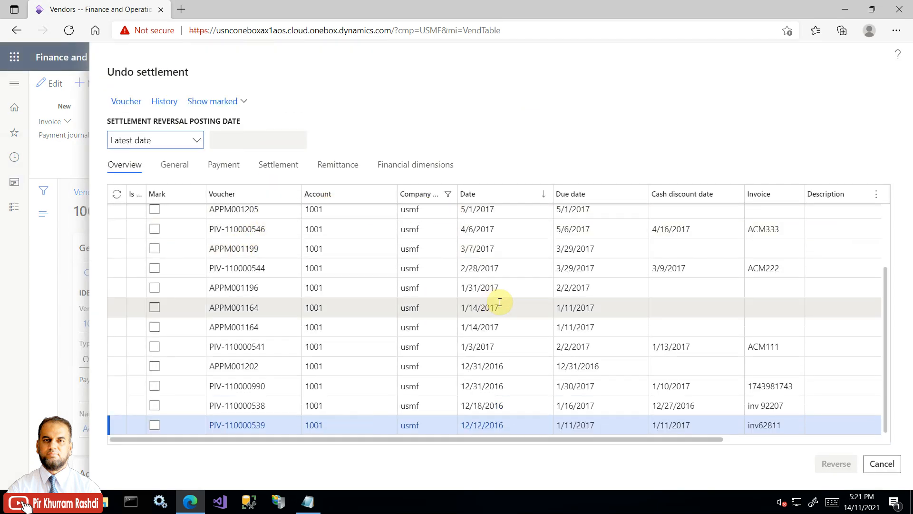
left_click(799, 199)
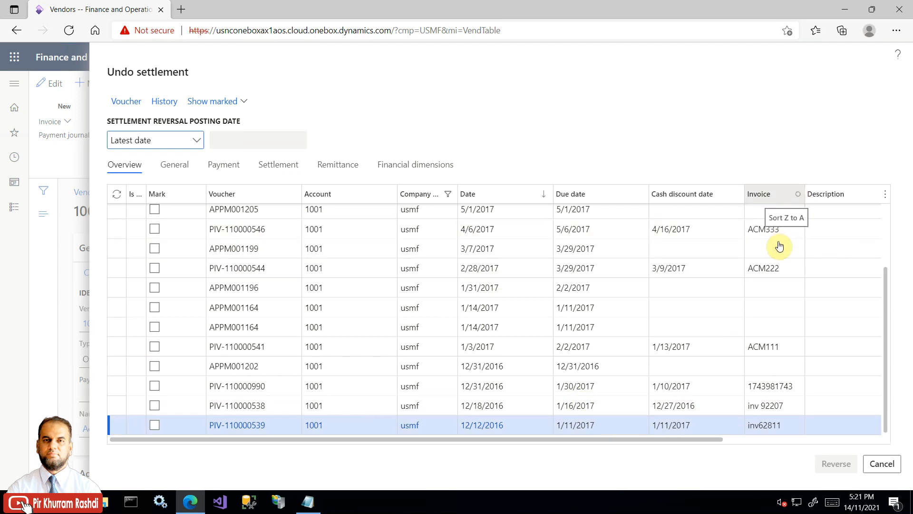
left_click(791, 276)
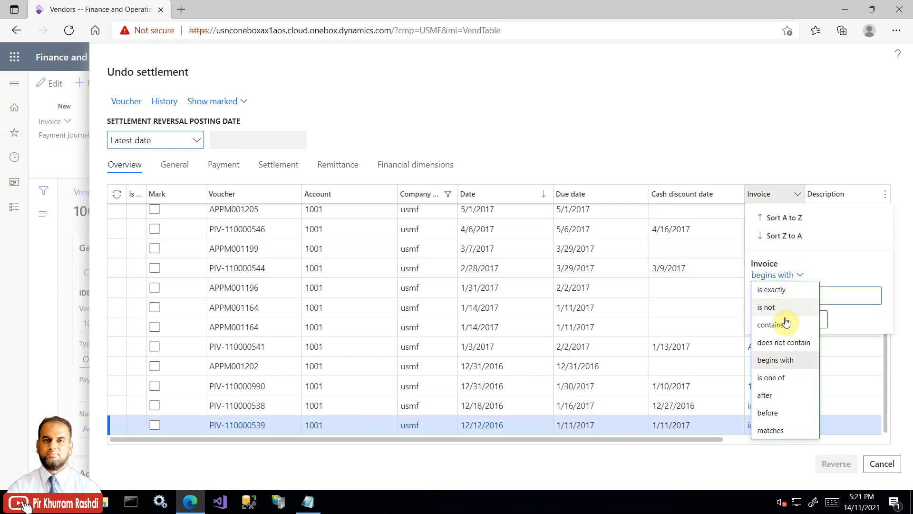
left_click(785, 327)
left_click(797, 297)
key("ctrl+v")
left_click(774, 324)
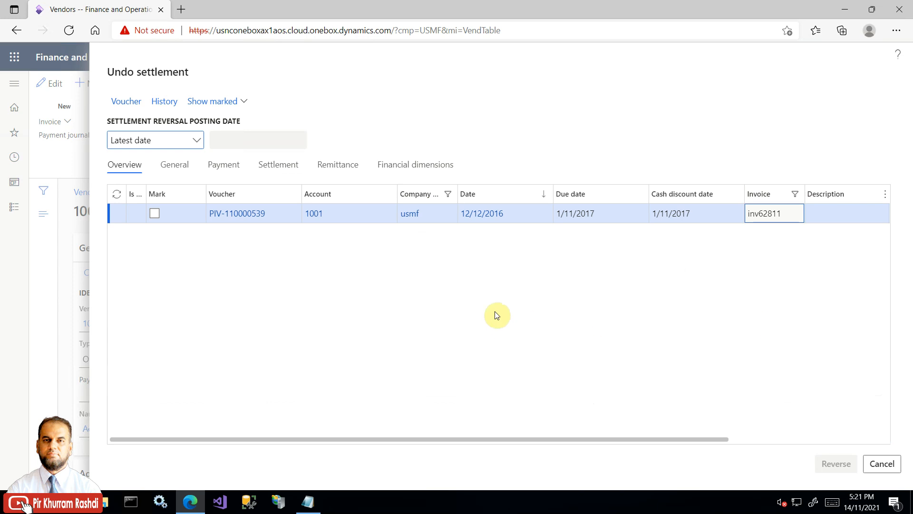
Step: Mark voucher PIV-110000539 of invoice inv62811 for settlement reversal and clear the invoice filter
left_click(155, 213)
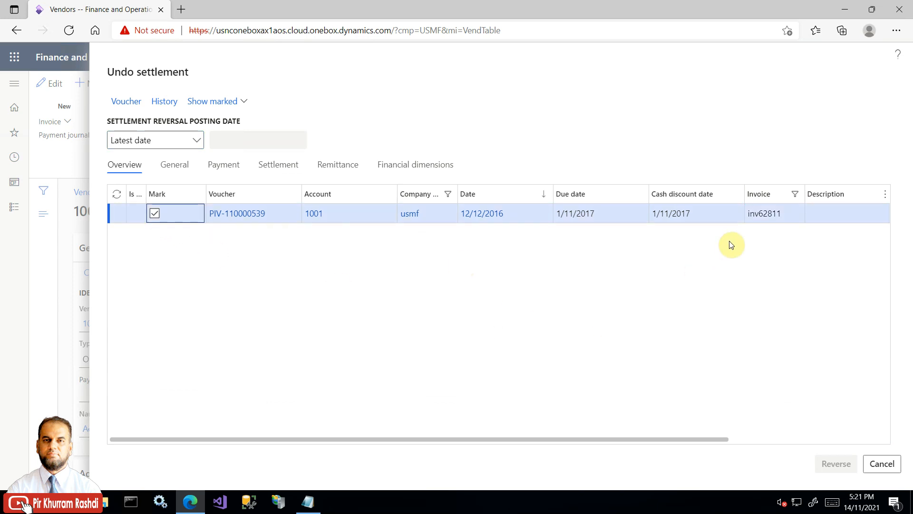
left_click(797, 197)
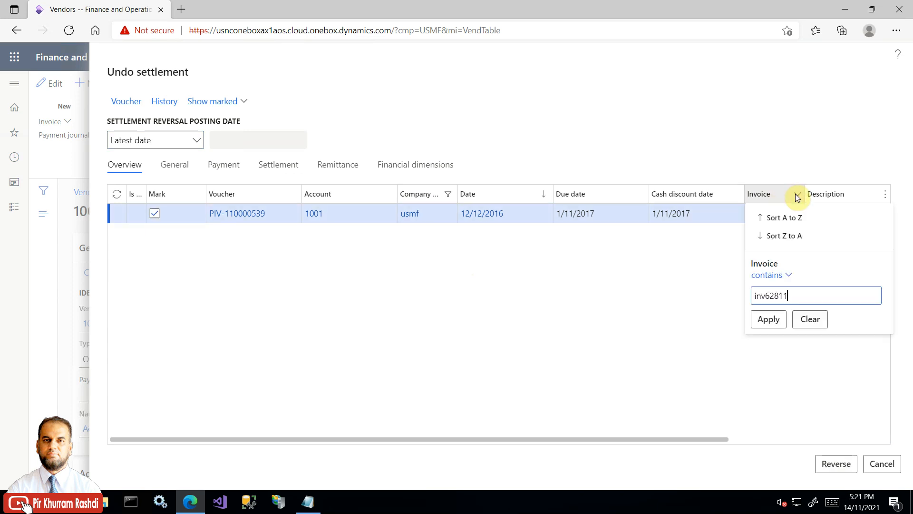
left_click(808, 319)
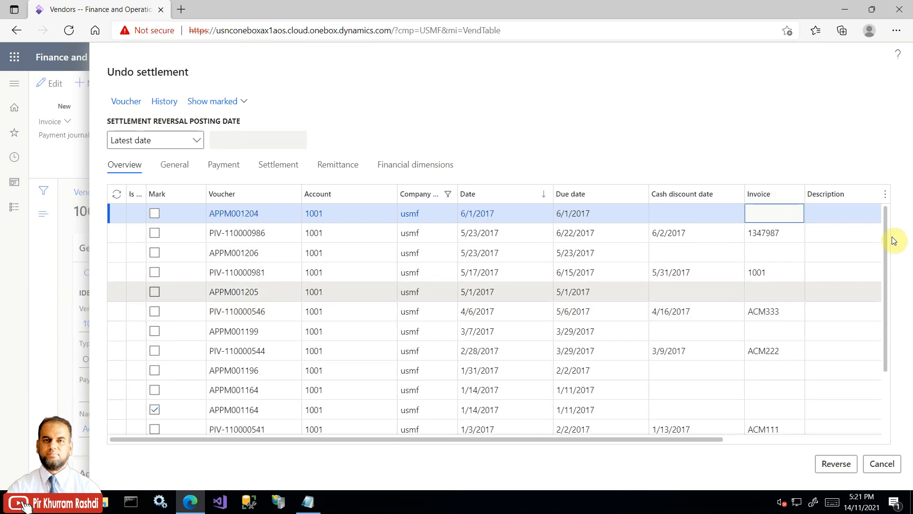
Step: Review the marked vouchers APPM001164 and PIV-110000539, and reverse their settlement
left_click_drag(887, 245, 887, 278)
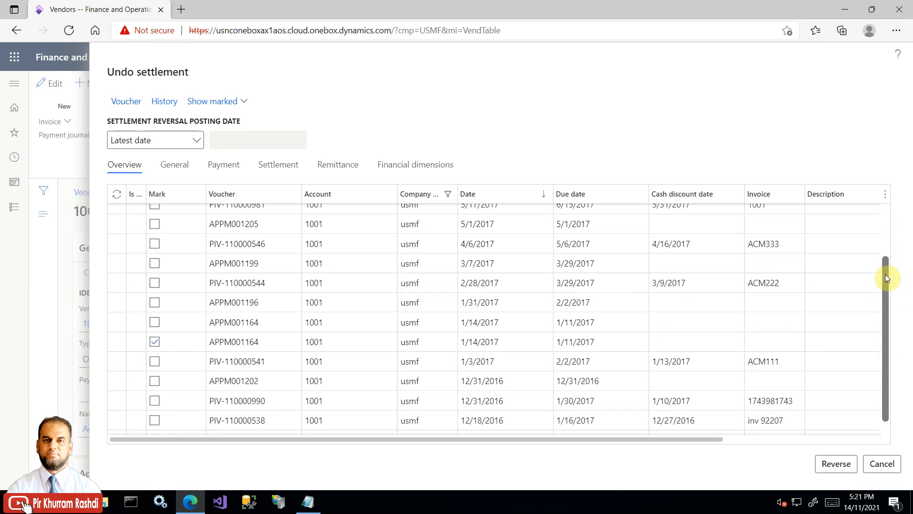
left_click(286, 341)
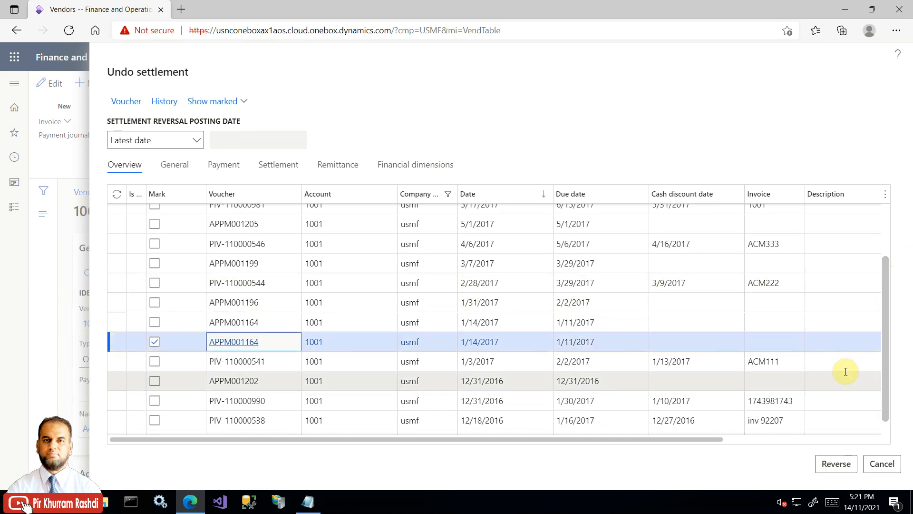
left_click_drag(887, 308, 884, 362)
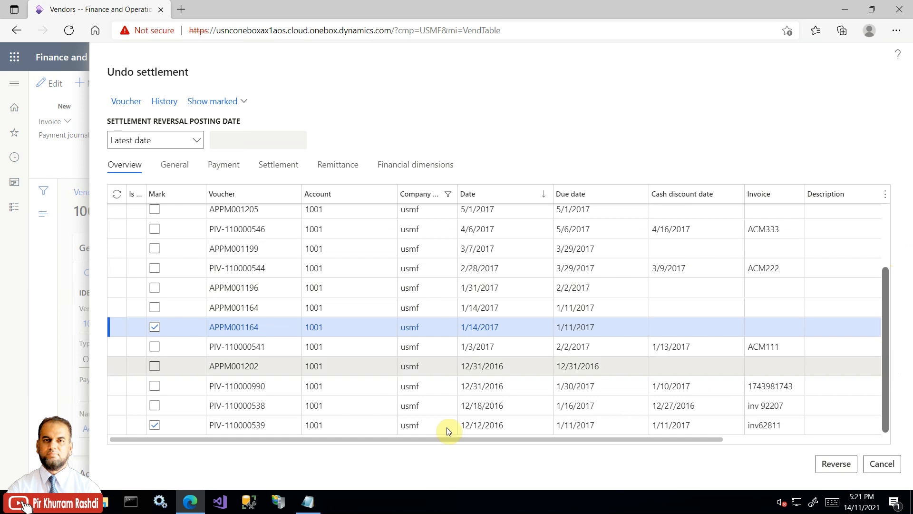
left_click(265, 422)
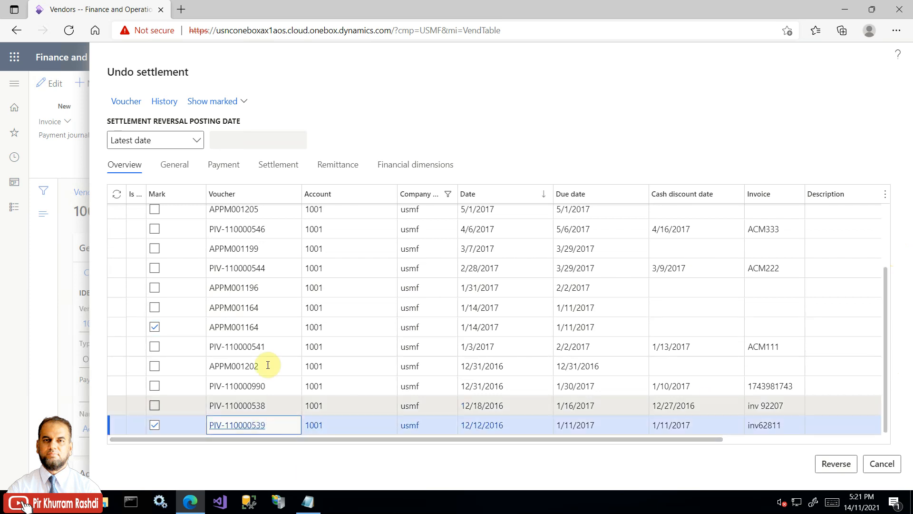
left_click(276, 330)
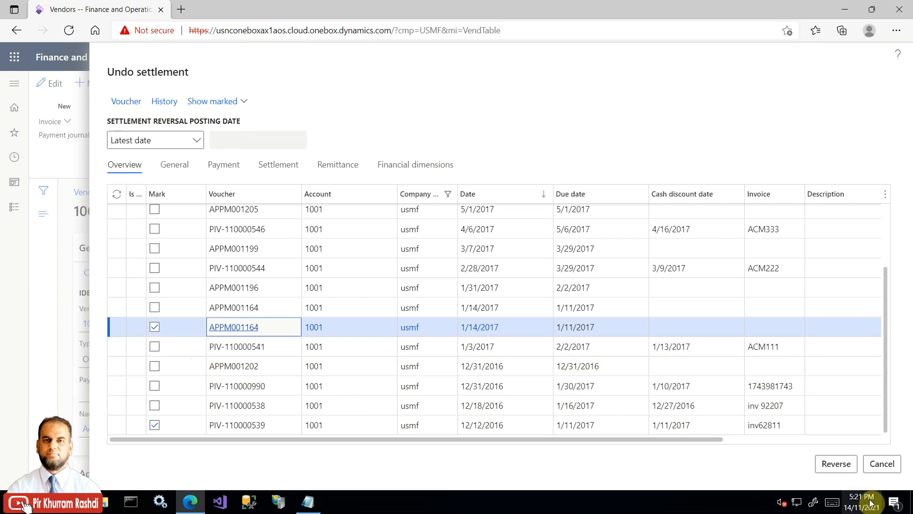
left_click(850, 467)
left_click(850, 468)
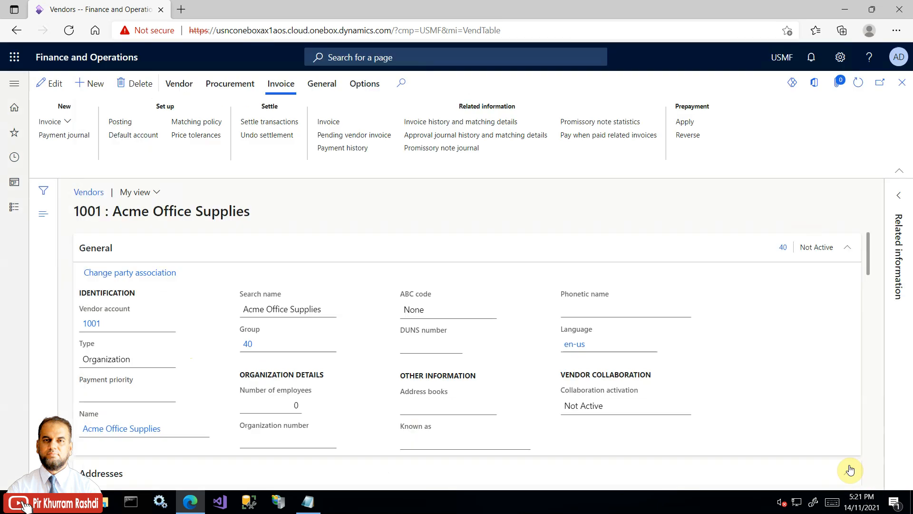
Step: Reopen the vendor's Settle transactions and select the payment line due 1/14/2017 to check it
left_click(294, 137)
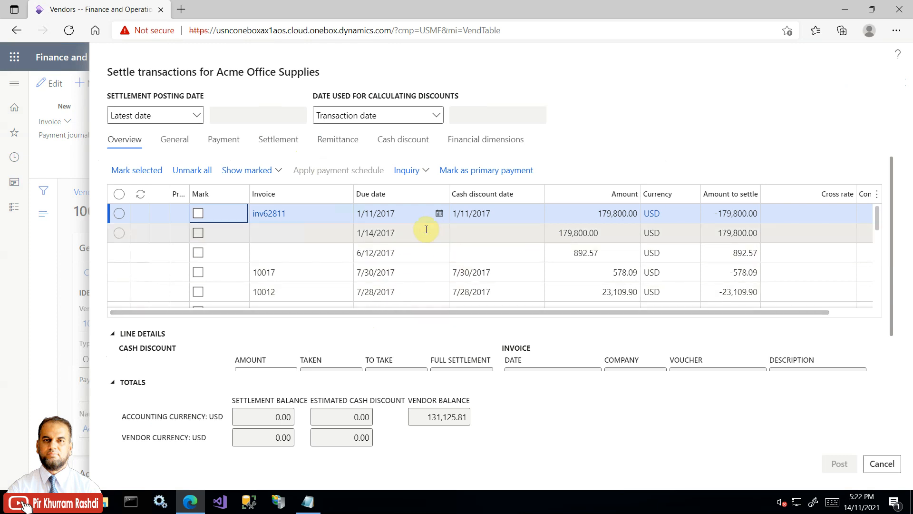
left_click(306, 234)
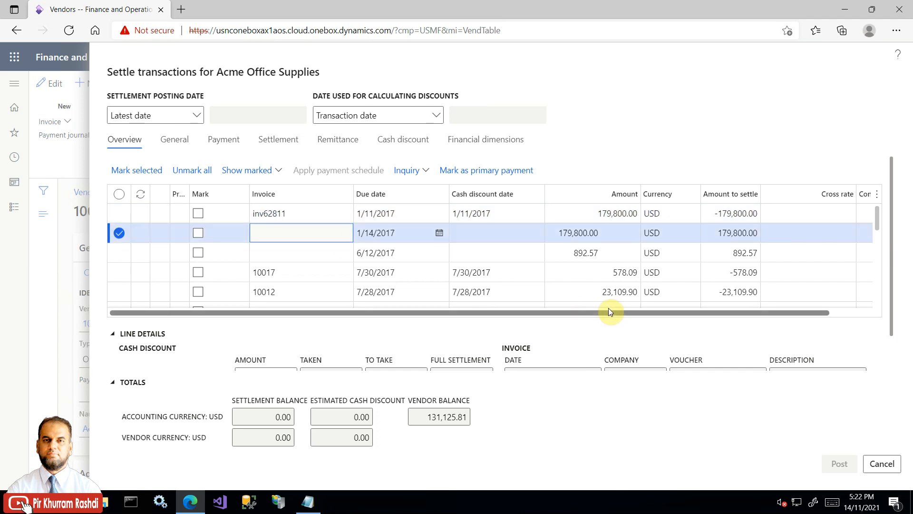
left_click_drag(607, 315, 520, 313)
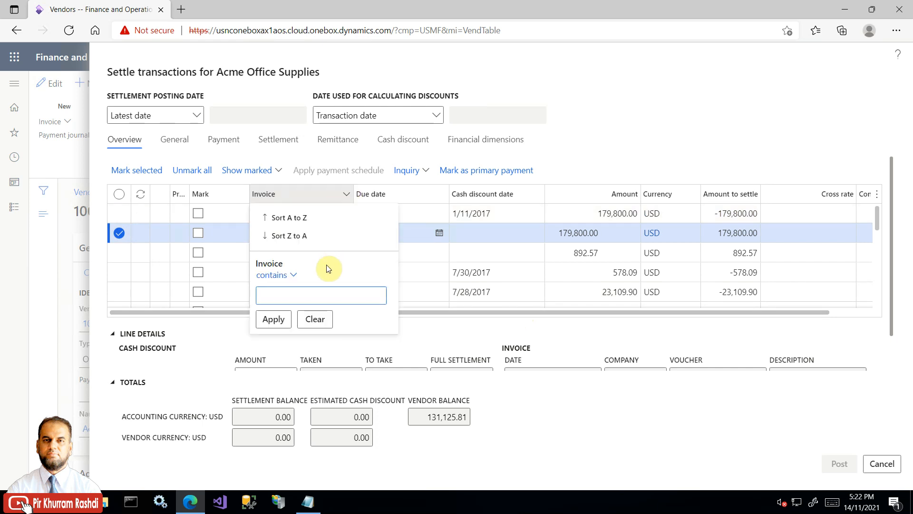
Step: Filter the open transactions to invoices containing inv62811 and compare the amounts of the invoice and its reversal
type("inv62811")
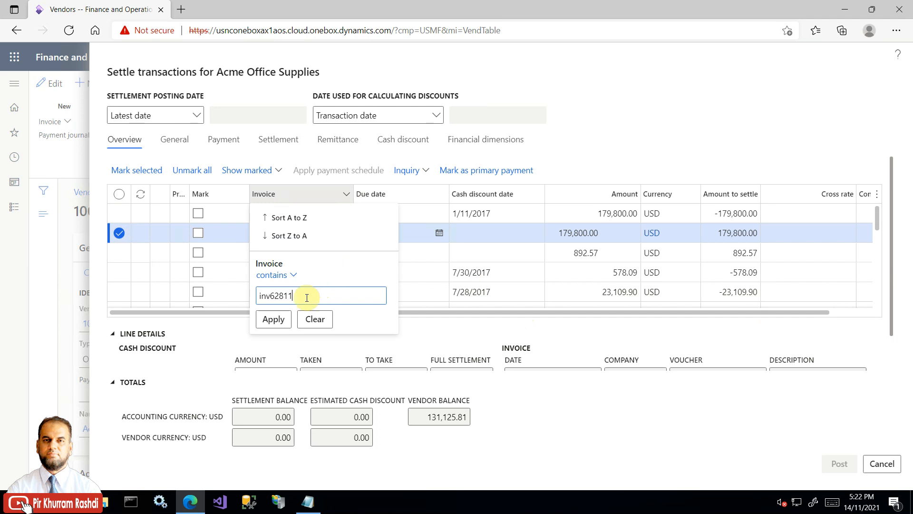
left_click(273, 318)
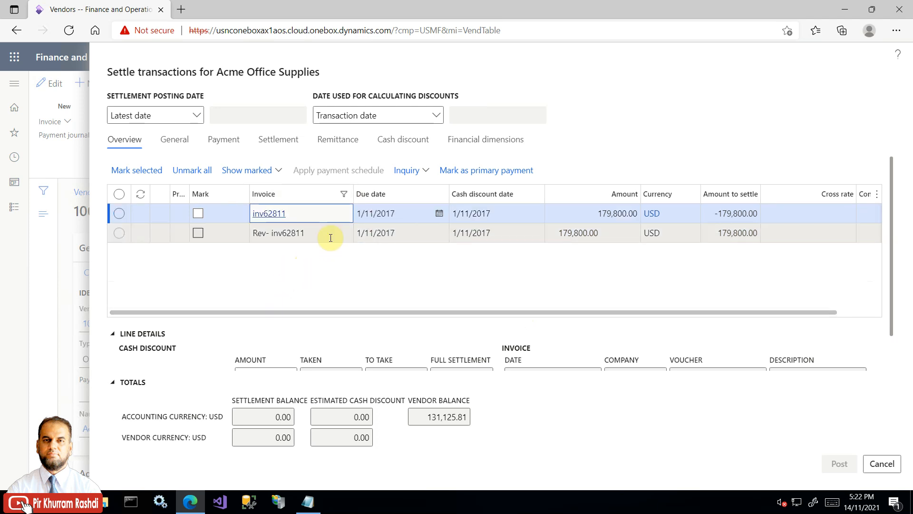
left_click(589, 235)
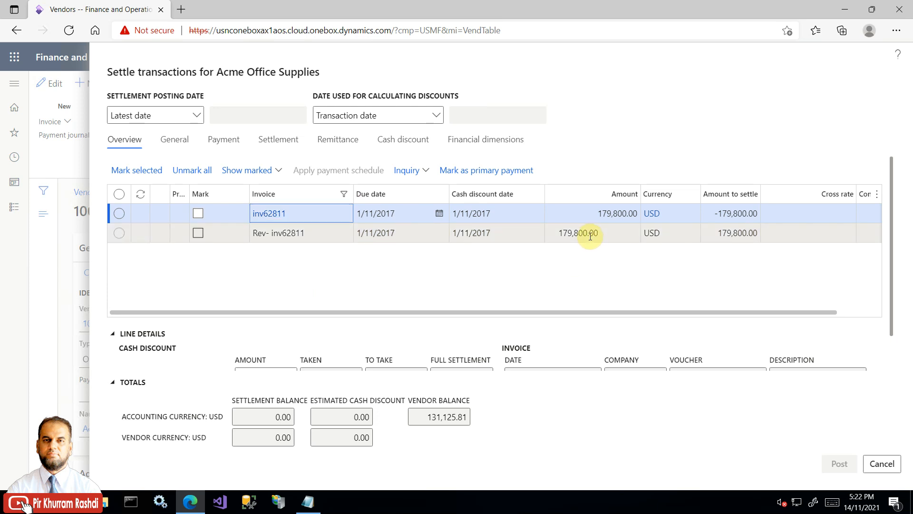
left_click(606, 213)
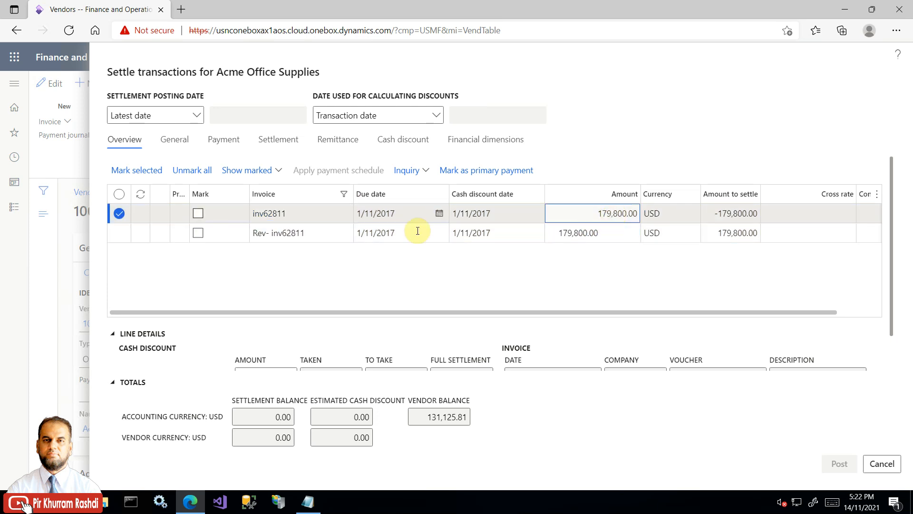
Step: Mark invoice inv62811 and its reversal Rev- inv62811 and post their settlement against each other
left_click(198, 213)
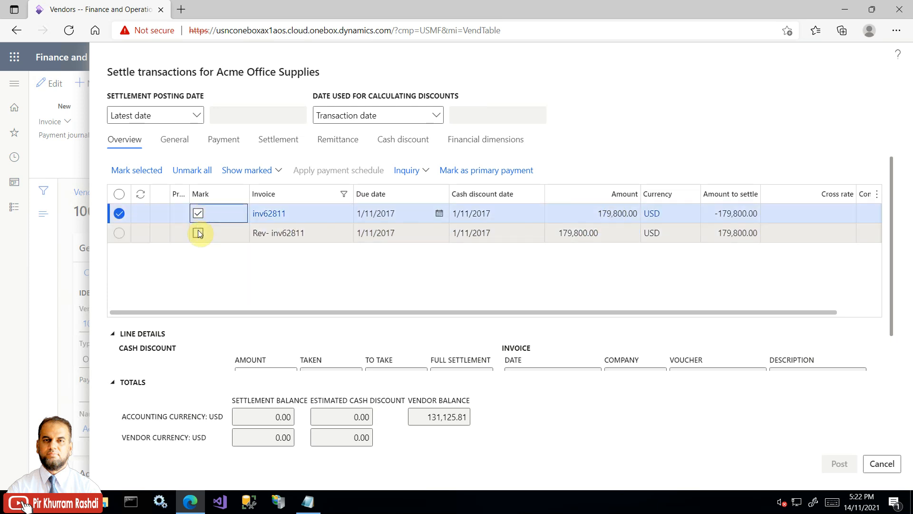
left_click(198, 233)
mouse_move(276, 313)
left_mouse_down()
mouse_move(504, 312)
mouse_move(261, 313)
left_mouse_up()
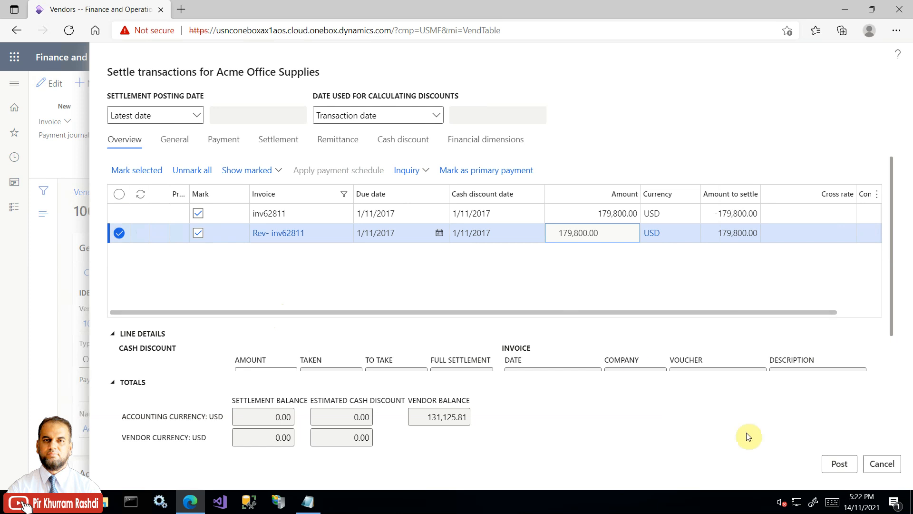
left_click(839, 464)
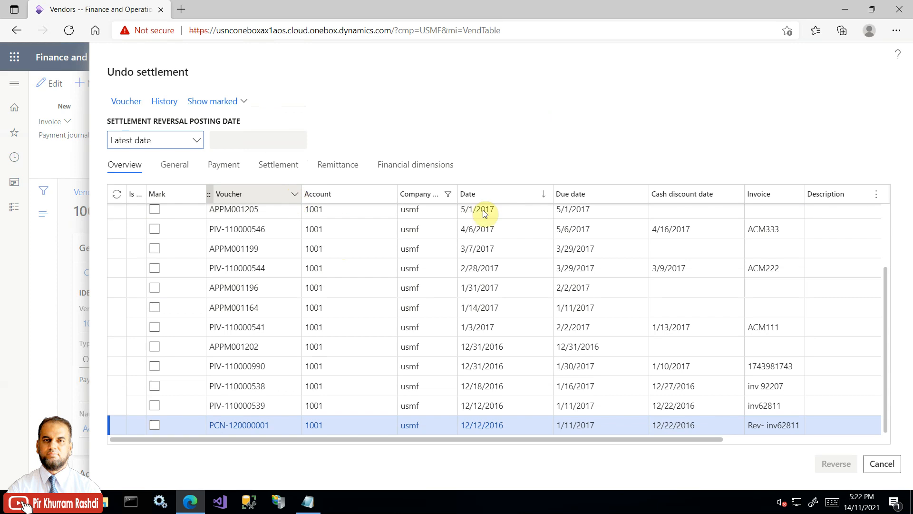
Step: Filter the Undo settlement list to invoices containing inv62811, check the settled invoice and credit note vouchers, and close the list without reversing
left_click(796, 195)
type("inv62811")
left_click(769, 319)
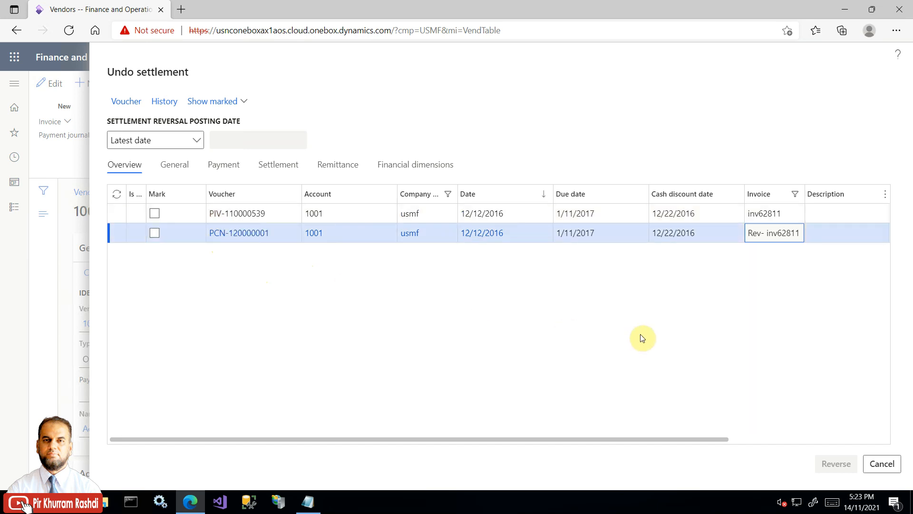
left_click_drag(624, 437, 504, 452)
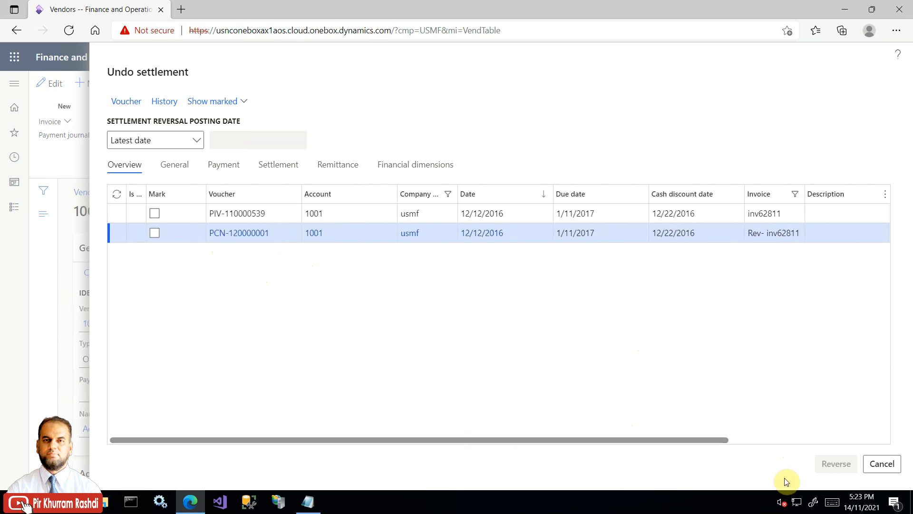
left_click(881, 464)
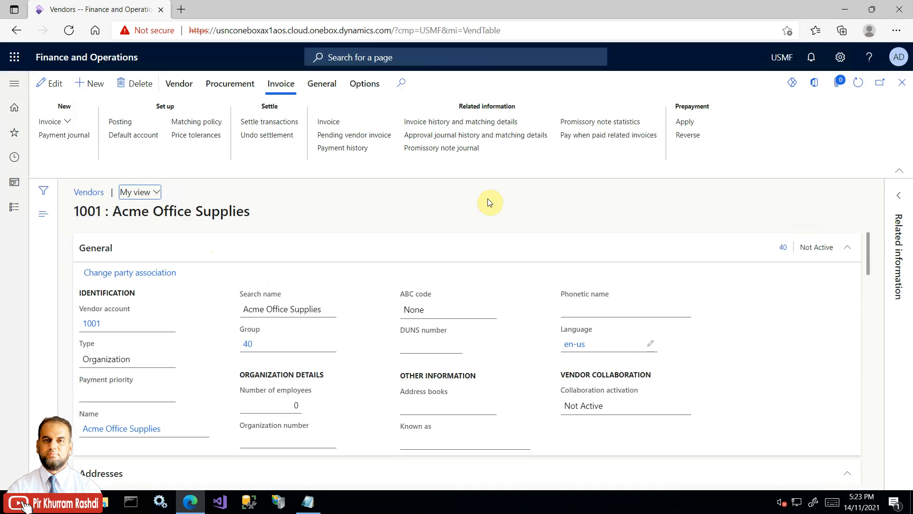
Step: Reopen the vendor's Settle transactions, review the remaining open transactions and the payment's line details, and close without posting
left_click(288, 121)
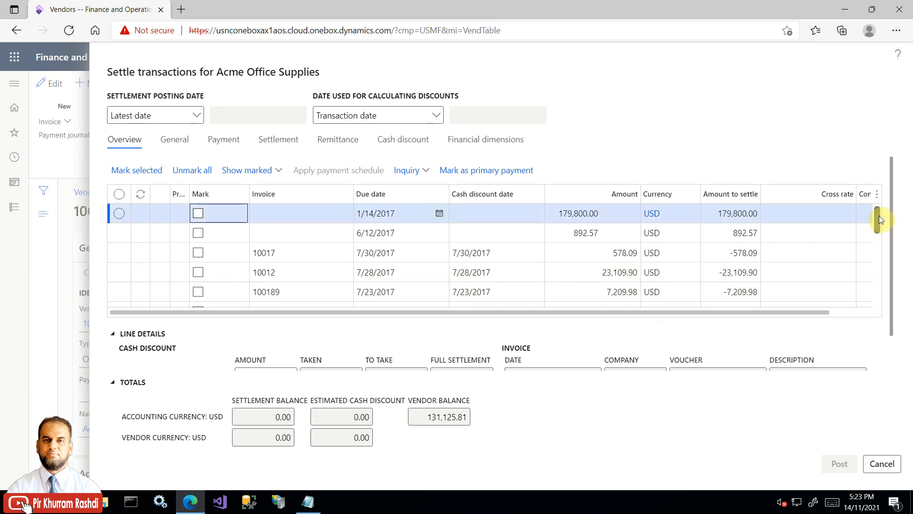
left_click_drag(879, 217, 886, 196)
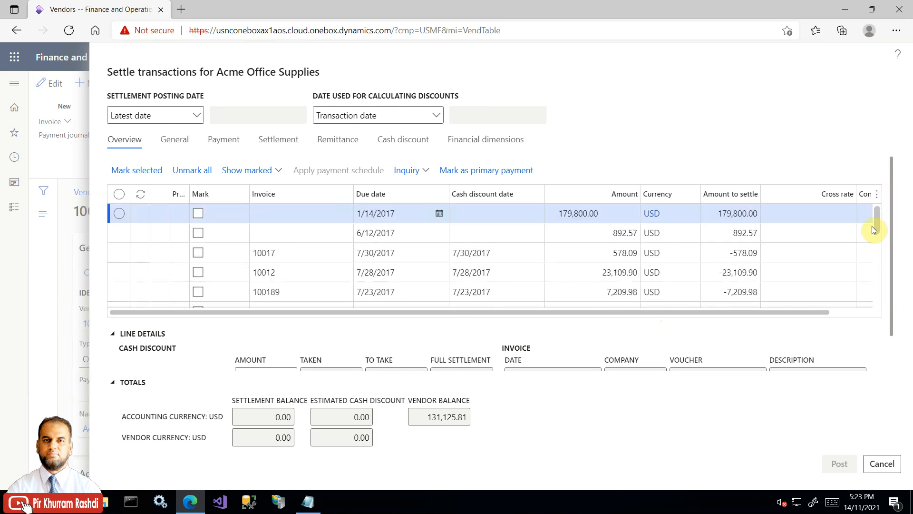
left_click_drag(755, 313, 691, 322)
left_click_drag(877, 221, 880, 295)
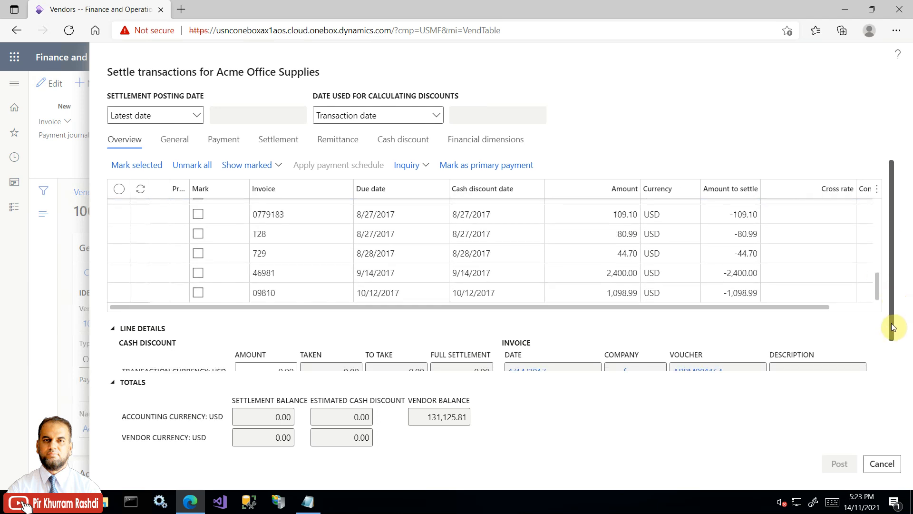
left_click_drag(891, 304, 891, 335)
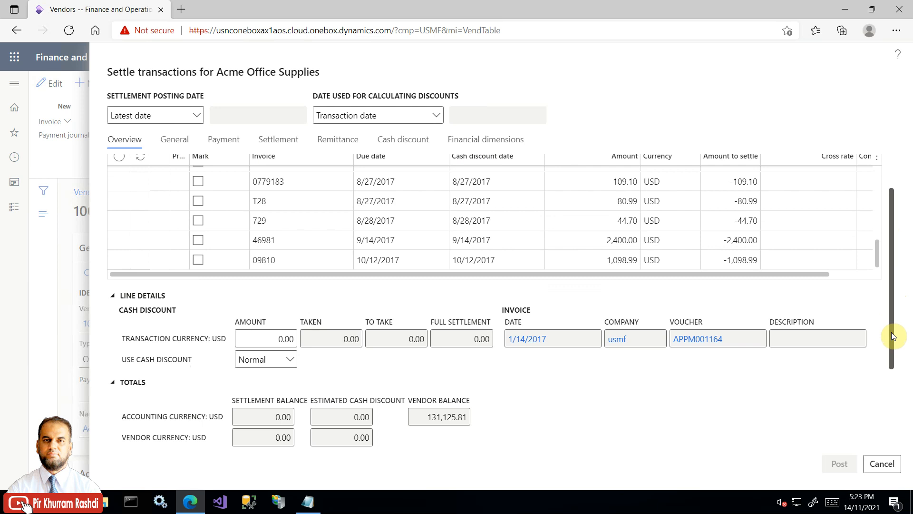
left_click(886, 462)
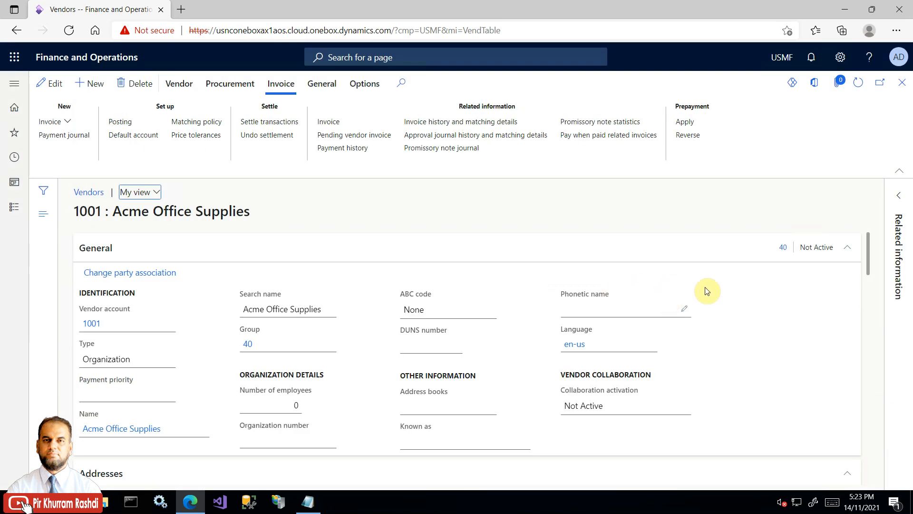
Step: Close the vendor record and open the Released products list in Product information management
left_click_drag(868, 243, 872, 330)
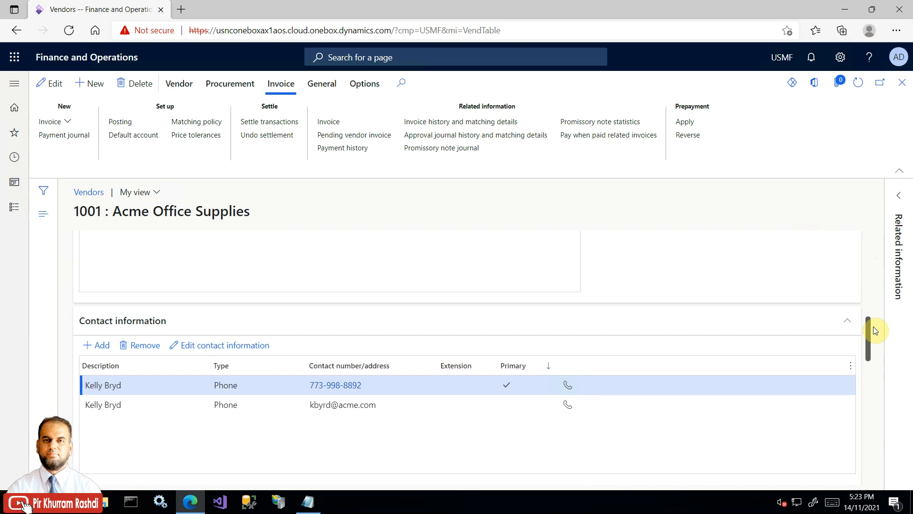
left_click(902, 82)
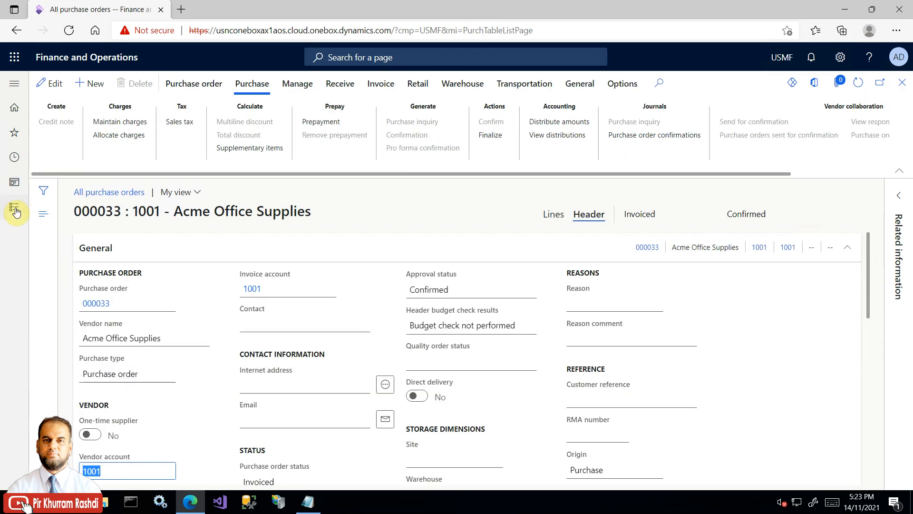
left_click(14, 210)
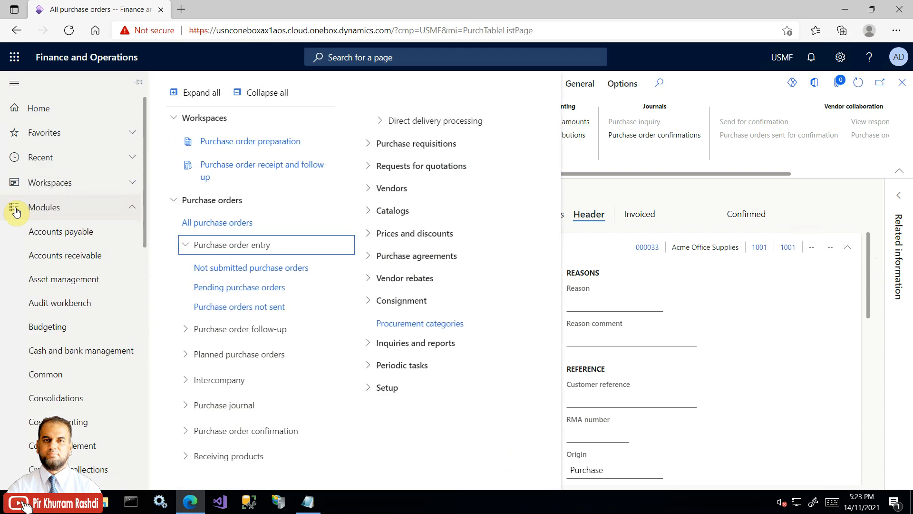
scroll(67, 316, "down", 10)
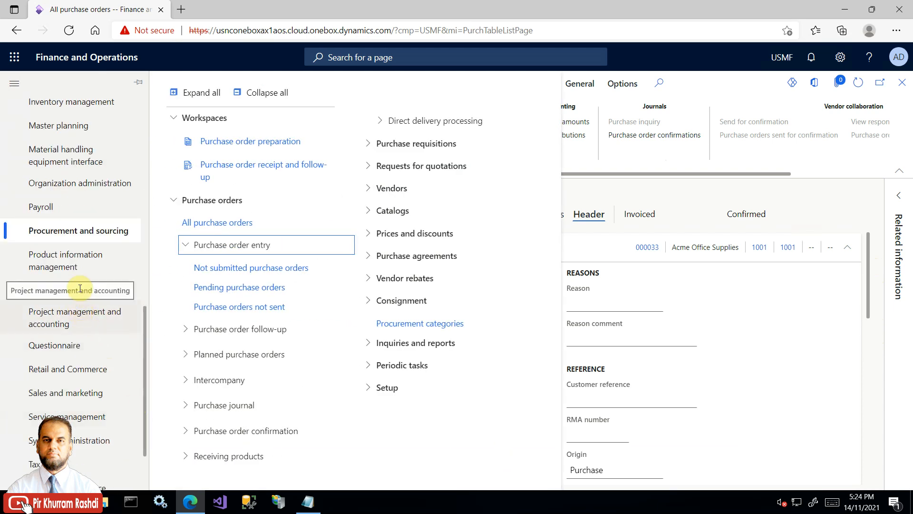
left_click(80, 264)
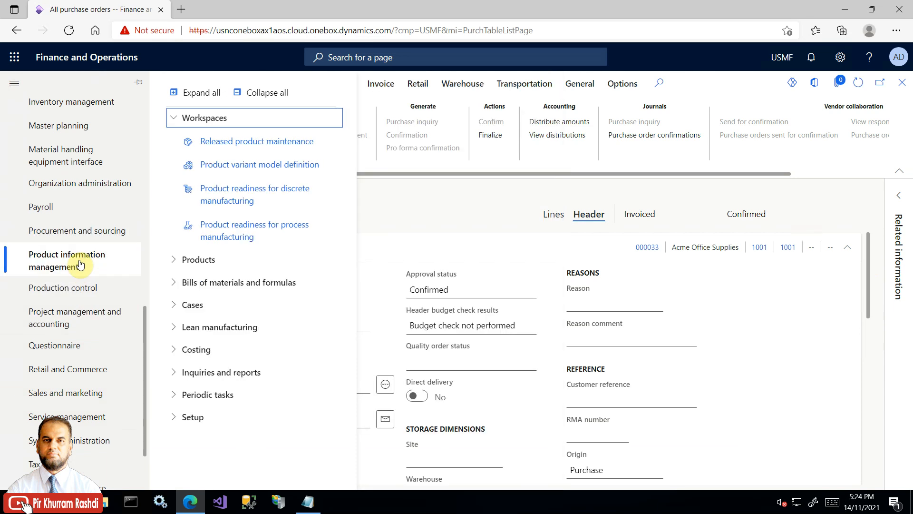
left_click(171, 259)
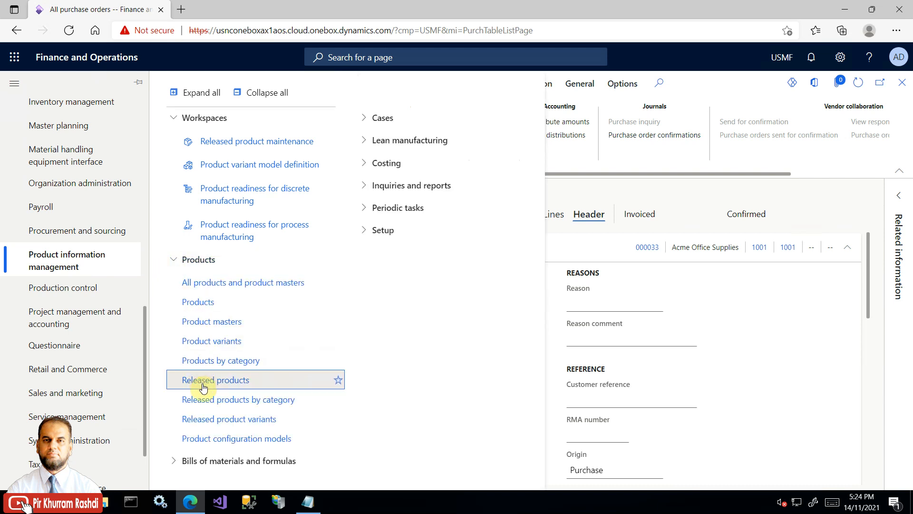
left_click(203, 383)
Step: Copy item number 1000 from the Notepad notes and filter the released products by that item number
left_click(310, 503)
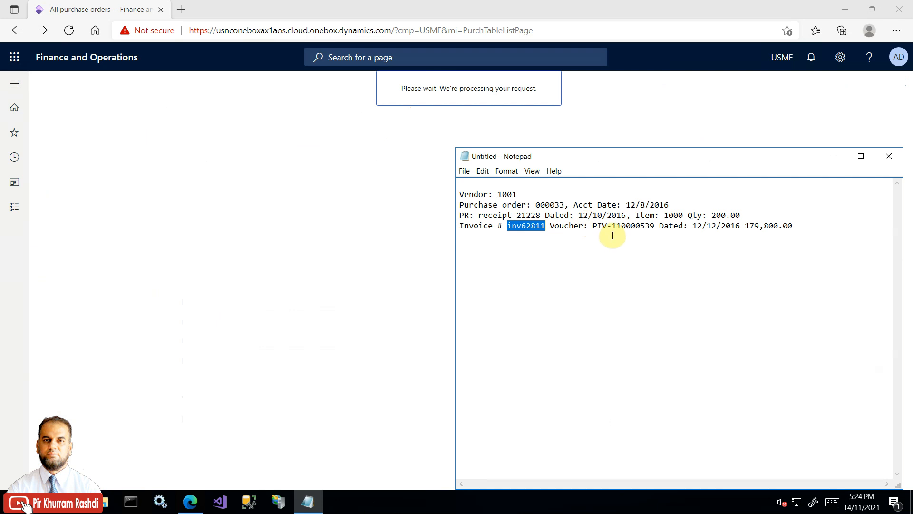
left_click_drag(662, 215, 683, 215)
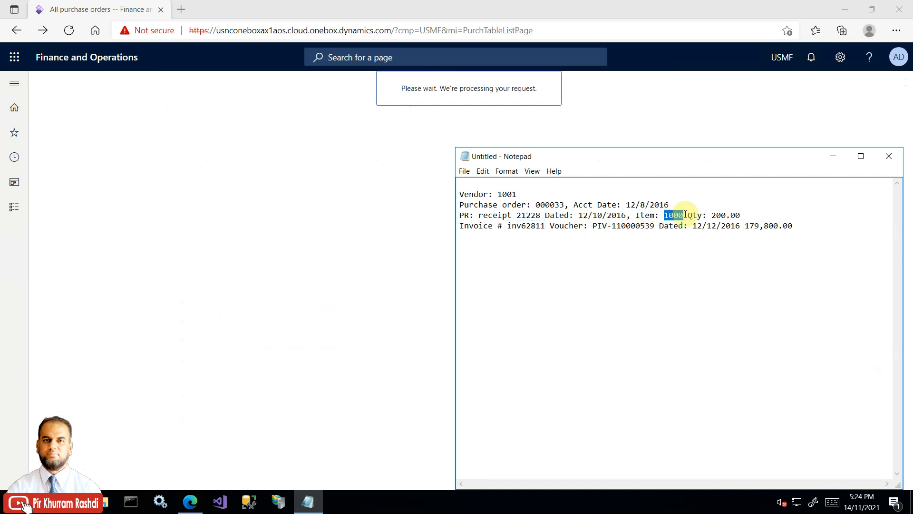
right_click(678, 216)
left_click(650, 247)
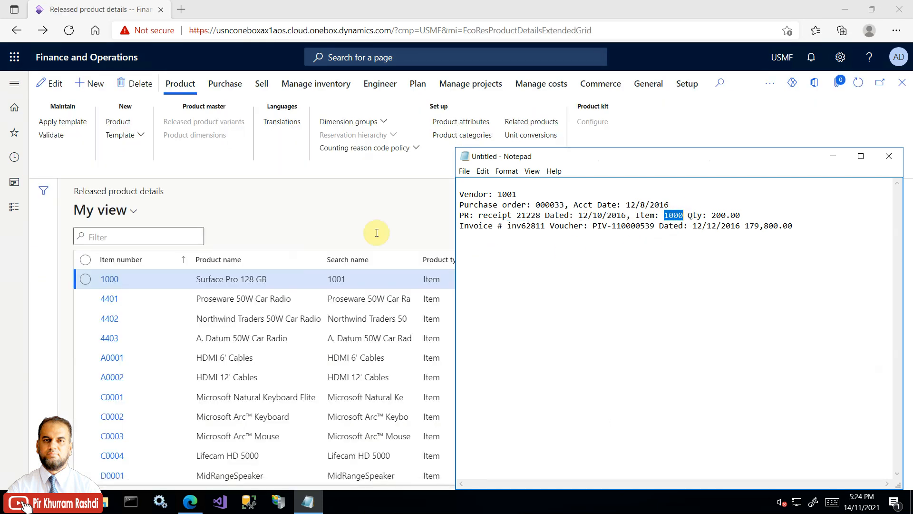
left_click(335, 213)
left_click(184, 259)
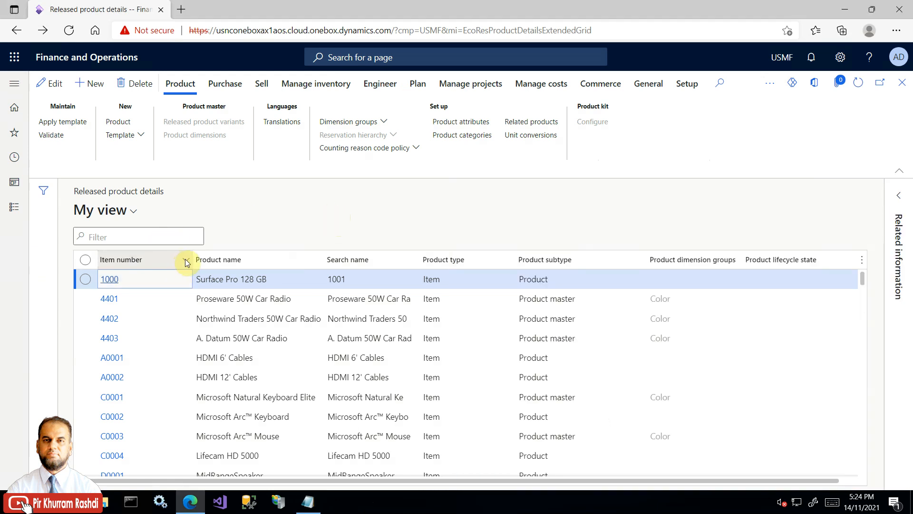
key("ctrl+v")
left_click(124, 384)
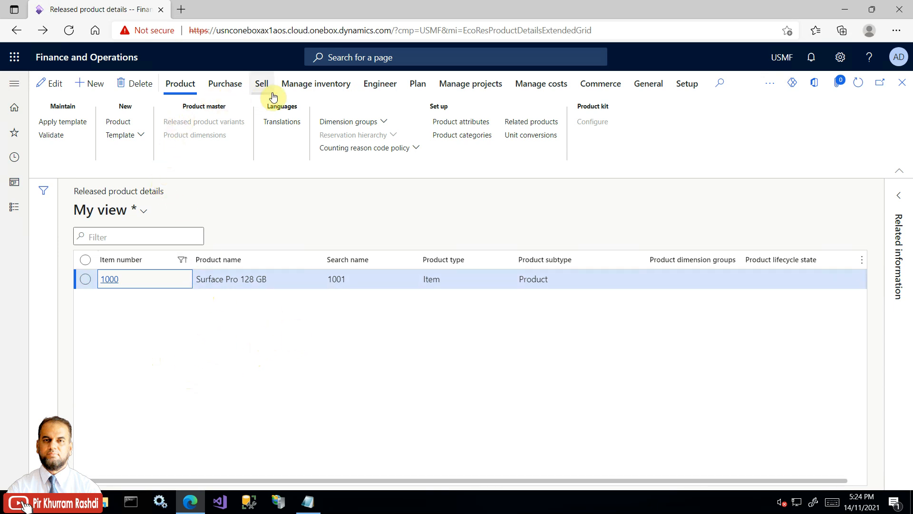
Step: Open the inventory transactions of item 1000 and copy the receipt date 12/10/2016 from the Notepad notes
left_click(300, 95)
left_click(65, 136)
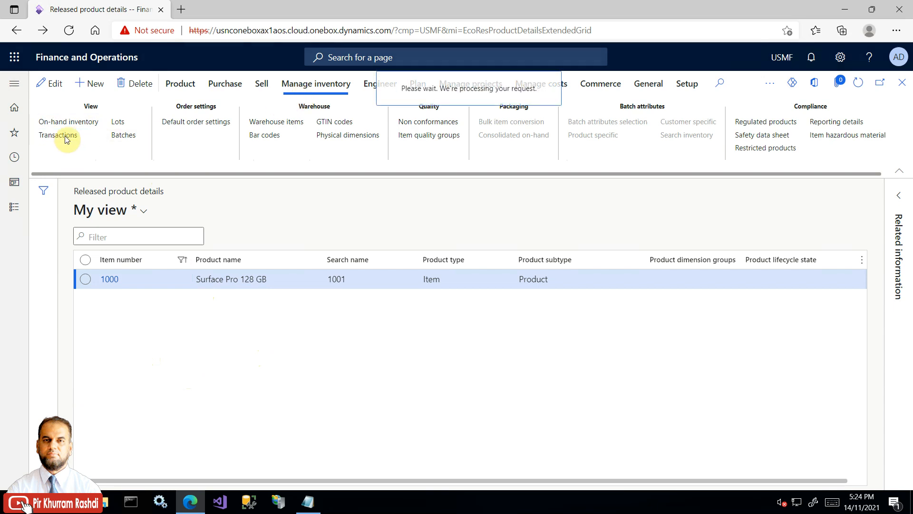
left_click(309, 503)
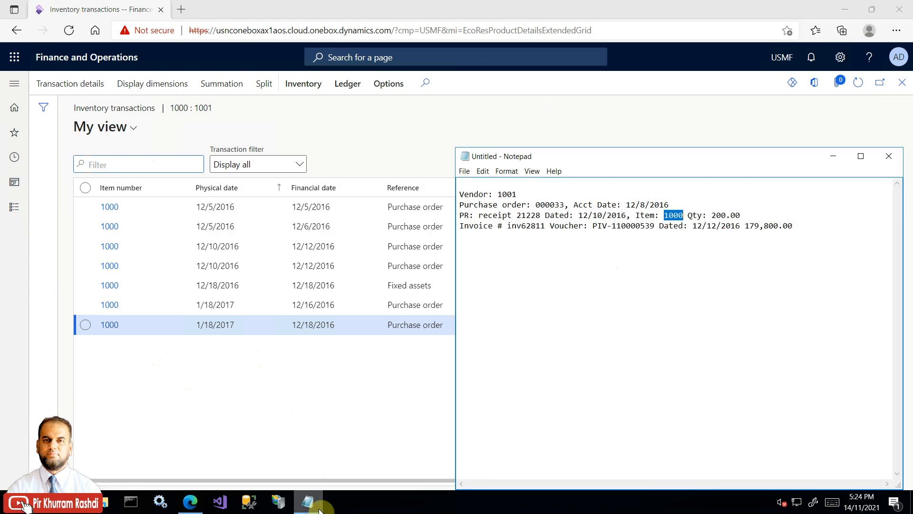
left_click_drag(579, 215, 603, 215)
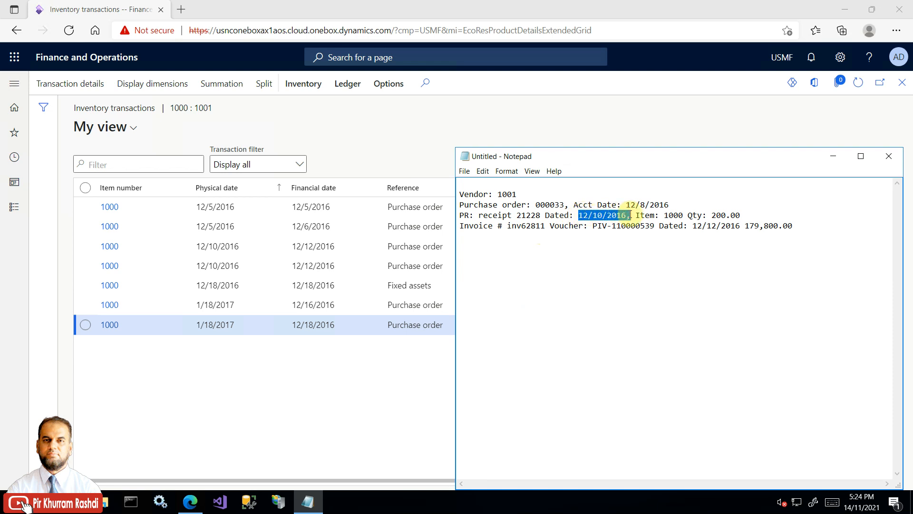
right_click(627, 215)
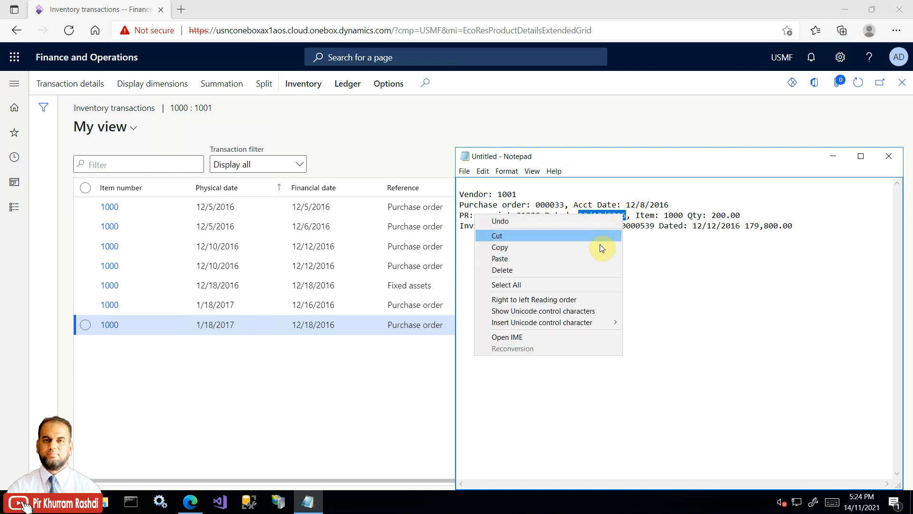
left_click(625, 248)
Step: Filter the item's inventory transactions to physical date 12/10/2016
left_click(285, 193)
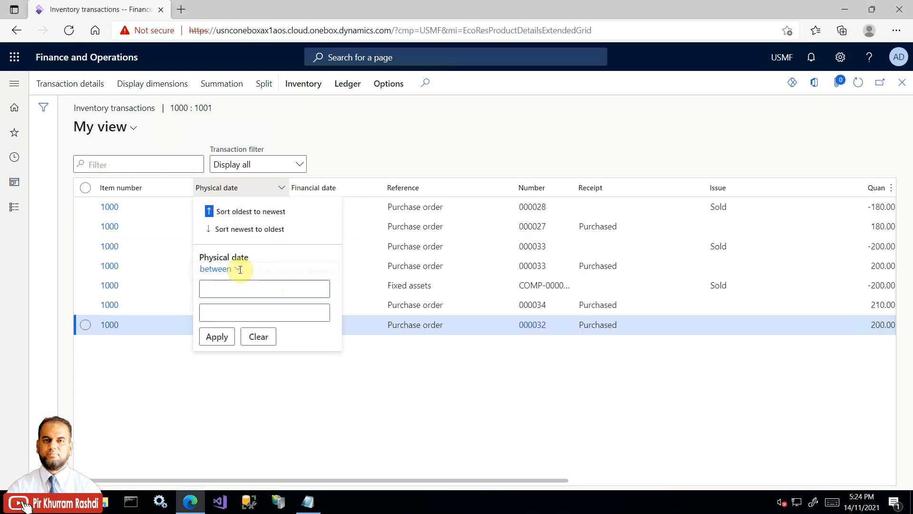
left_click(236, 269)
left_click(236, 283)
left_click(241, 288)
key("ctrl+v")
left_click(217, 313)
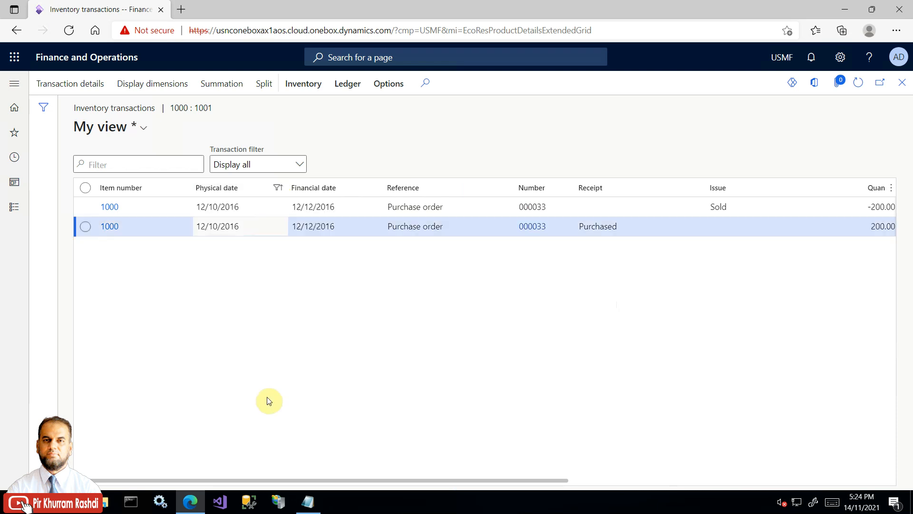
Step: Compare quantity, cost amount, site and warehouse of purchase order 000033's receipt and issue transactions, and close the inventory transactions
left_click_drag(440, 479, 718, 479)
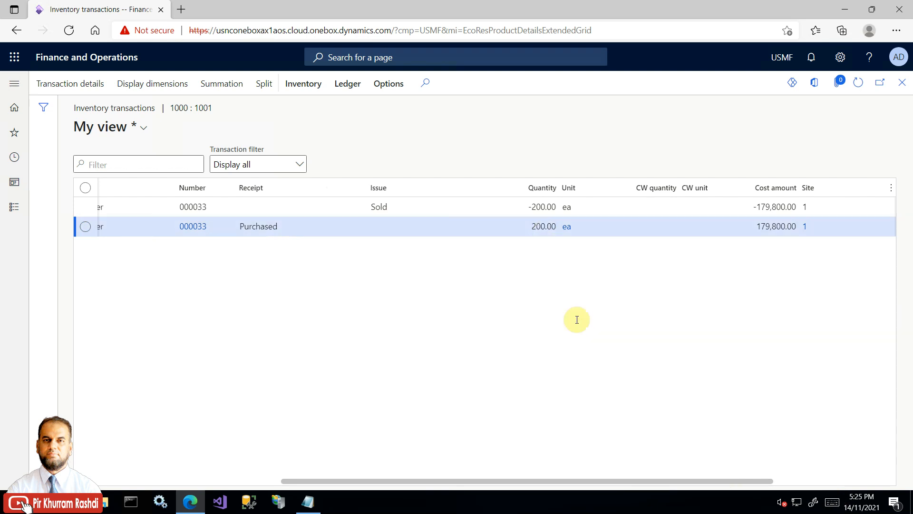
left_click_drag(608, 481, 752, 483)
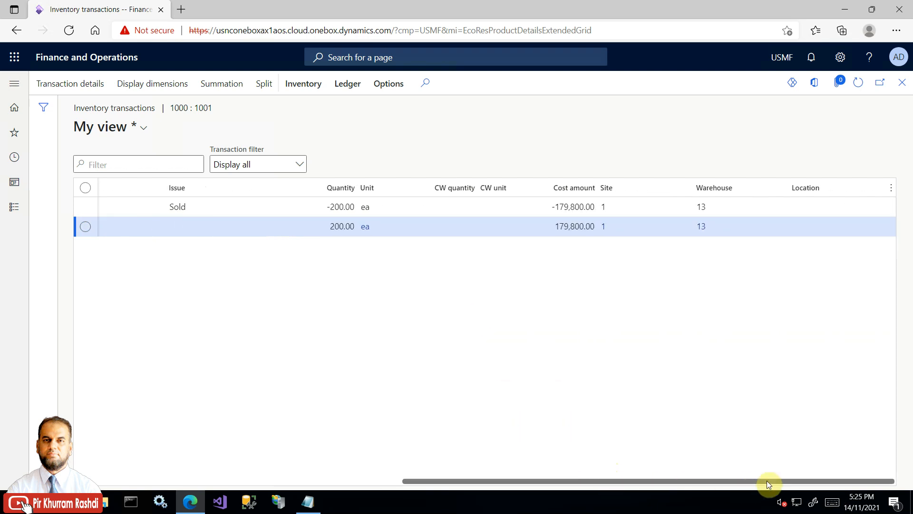
left_click_drag(694, 479, 135, 430)
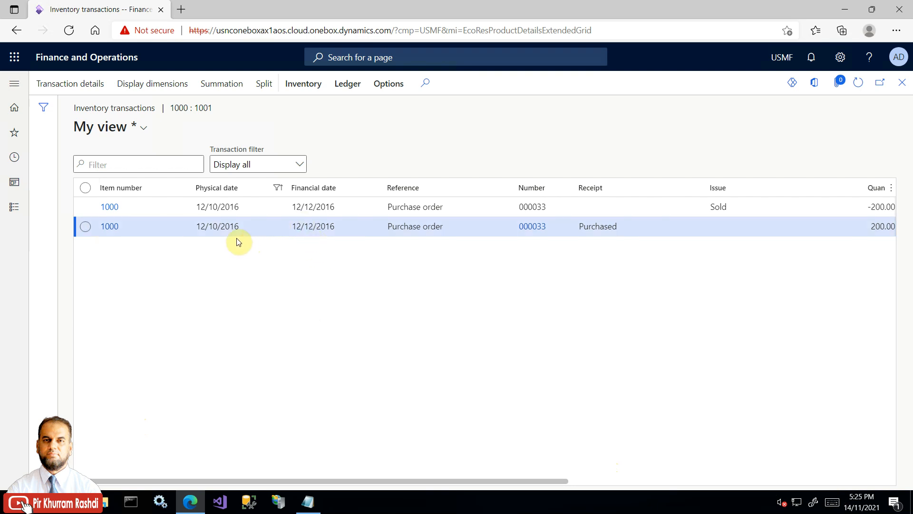
left_click_drag(453, 481, 812, 474)
left_click_drag(490, 457, 336, 428)
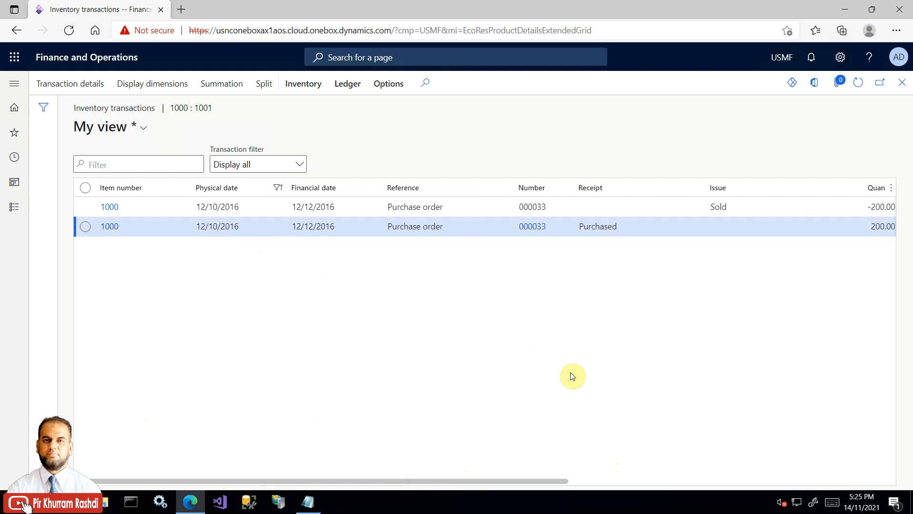
left_click(902, 82)
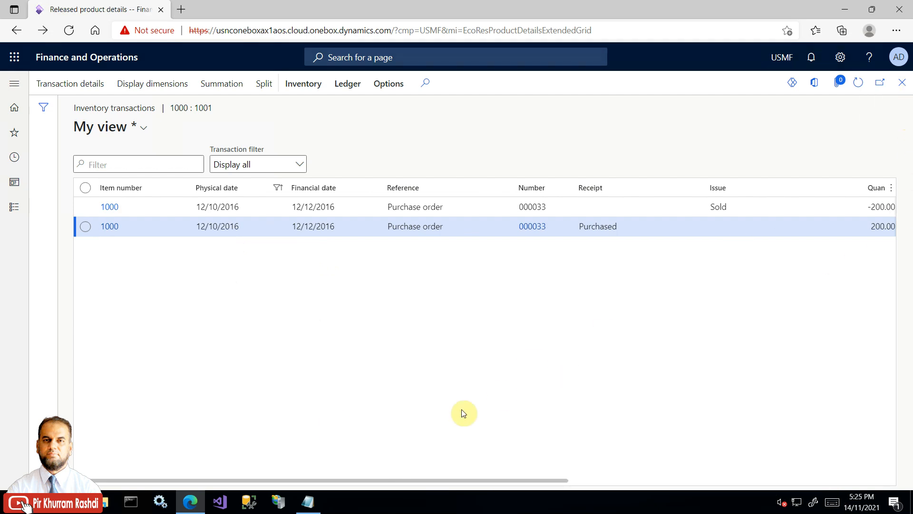
Step: Copy the invoice date 12/12/2016 from the Notepad notes and return to the released products
left_click(309, 503)
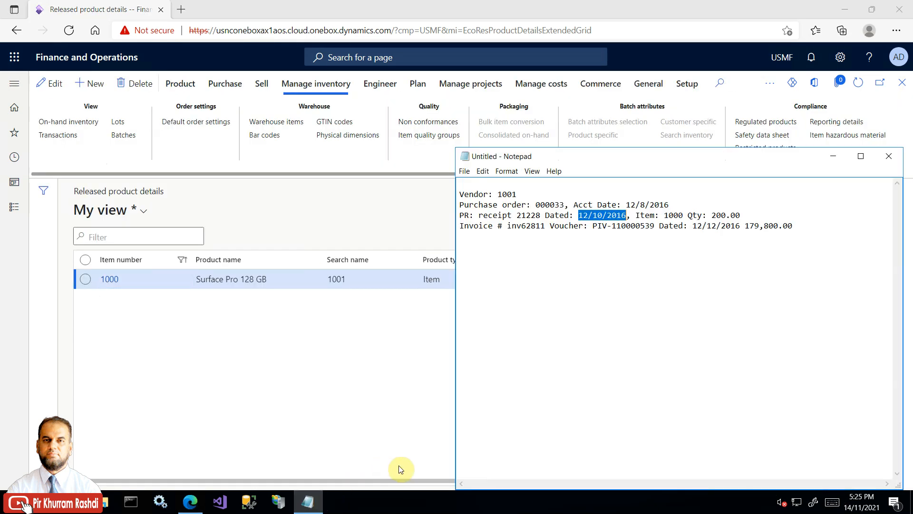
left_click(565, 225)
left_click(723, 227)
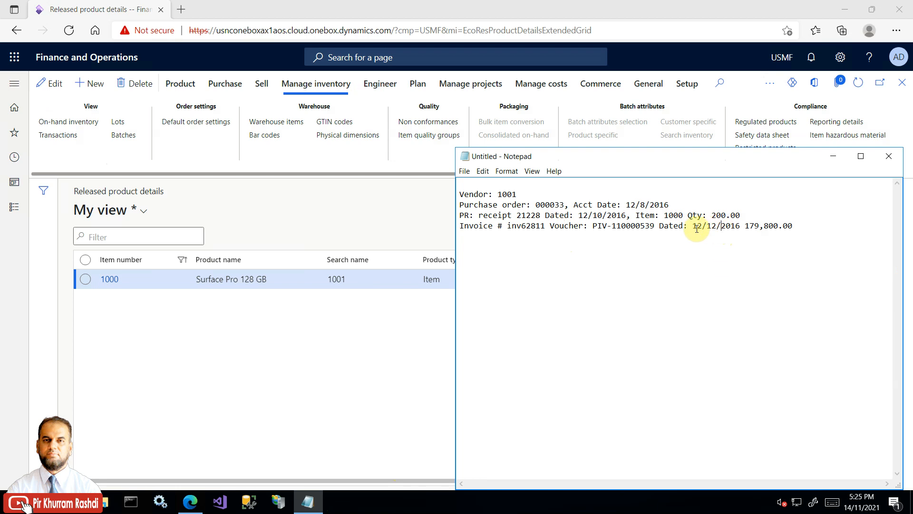
left_click_drag(713, 226, 737, 225)
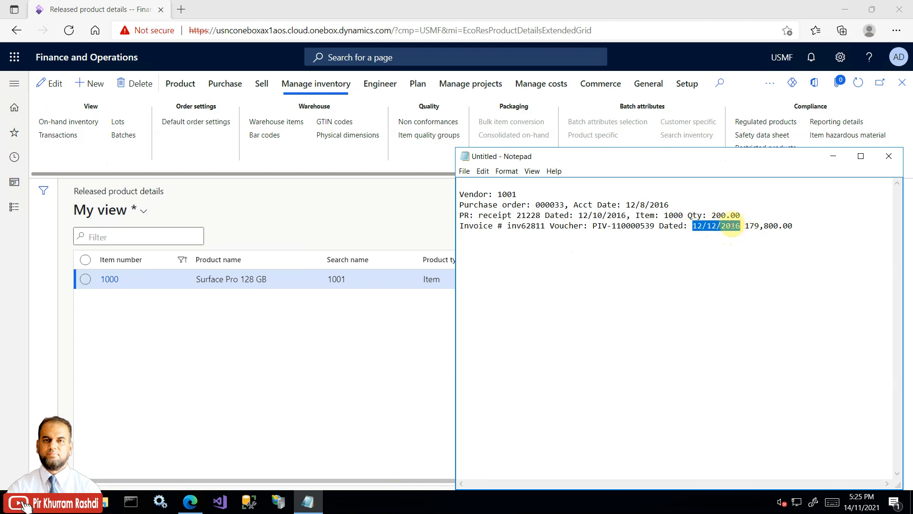
right_click(731, 225)
left_click(699, 256)
left_click(302, 356)
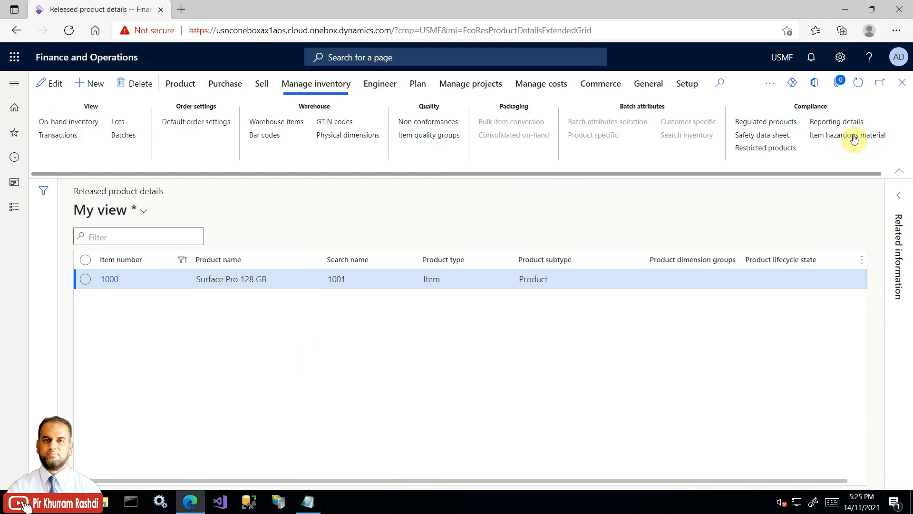
Step: Close the released products and run the General ledger voucher transactions inquiry for date 12/12/2016
left_click(902, 82)
left_click(14, 211)
left_click_drag(144, 230, 147, 357)
left_click(66, 274)
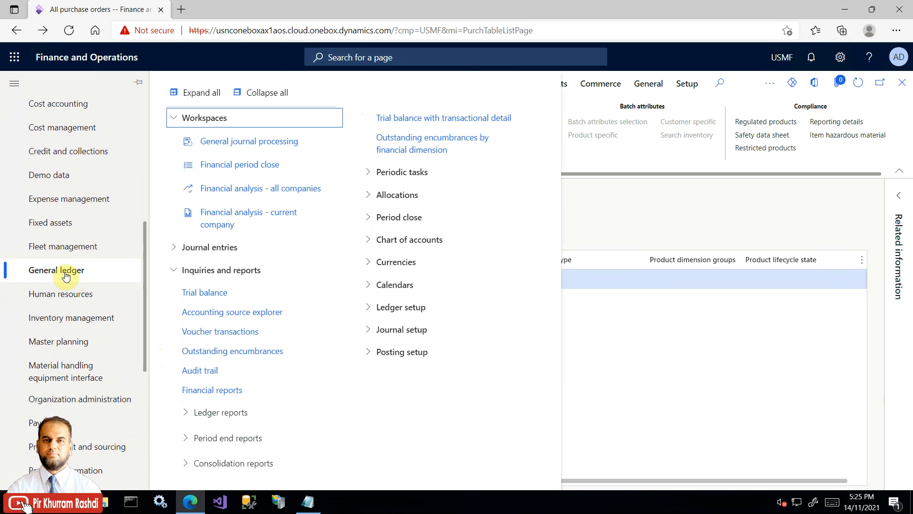
left_click(195, 331)
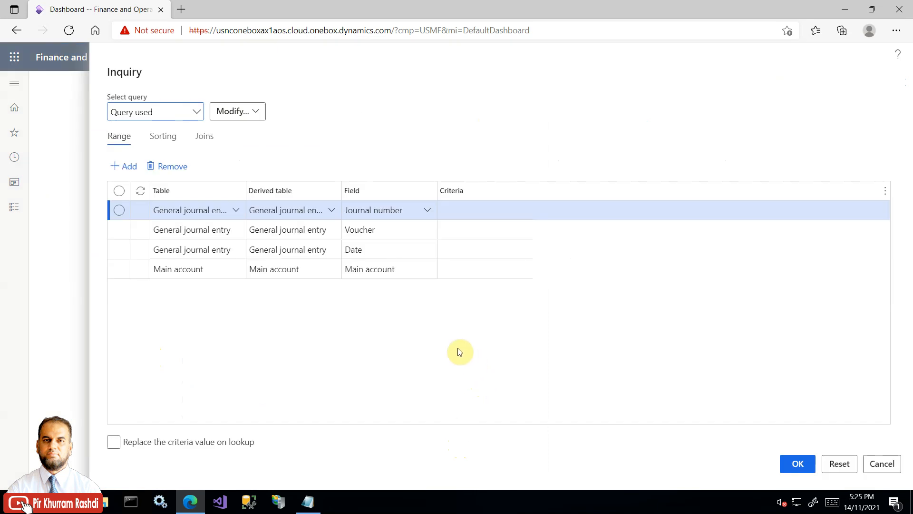
left_click(471, 250)
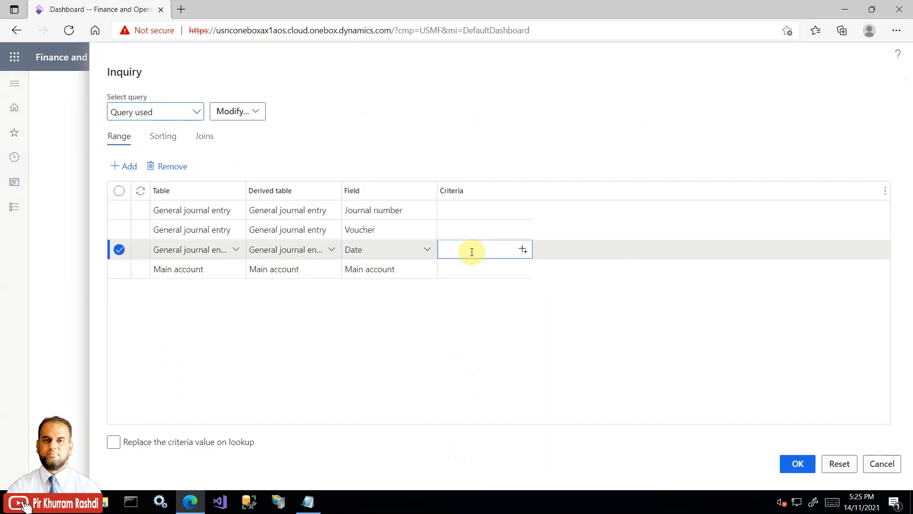
left_click(801, 463)
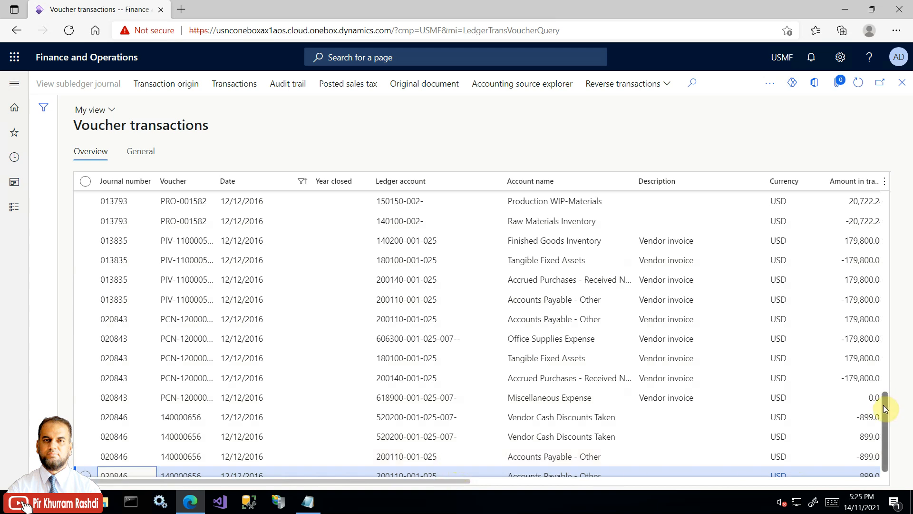
Step: Widen the Voucher column and compare the ledger accounts, amounts and vendor of the invoice and credit note vouchers against the notes
left_click_drag(455, 483, 510, 482)
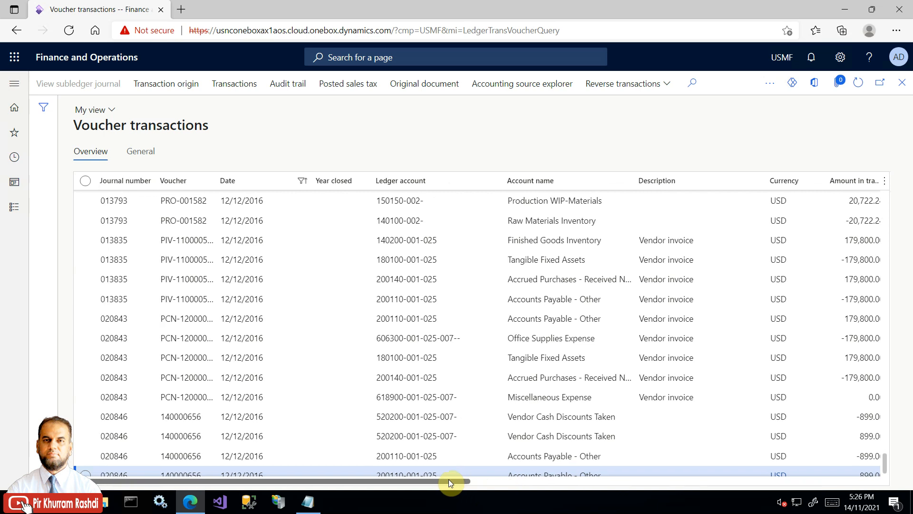
left_click_drag(218, 182, 247, 181)
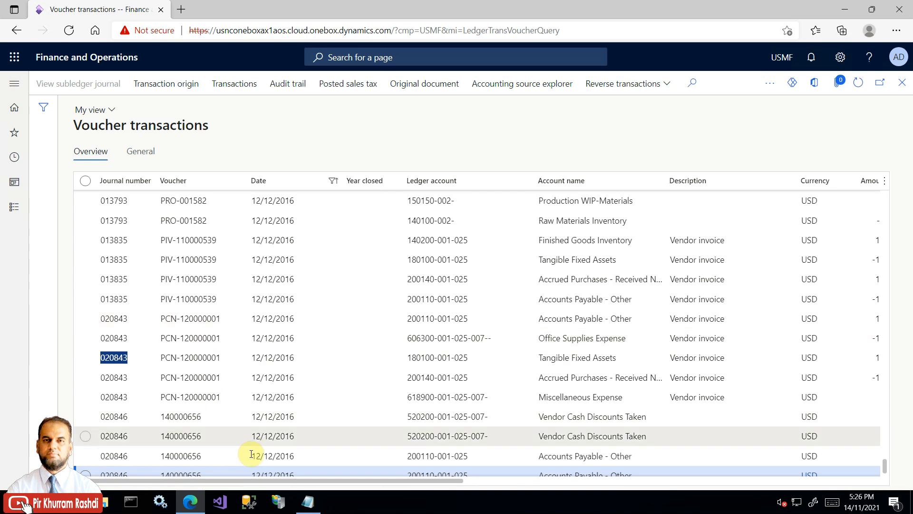
left_click_drag(407, 482, 637, 504)
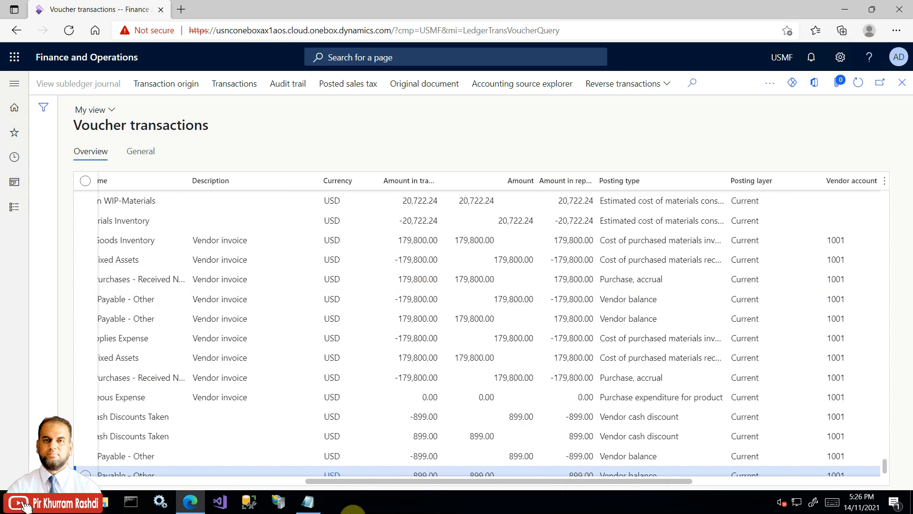
left_click(316, 505)
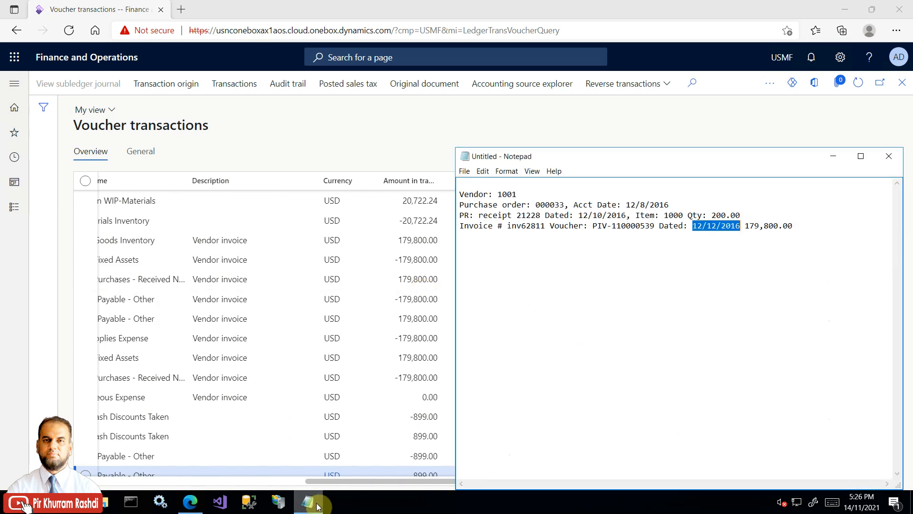
left_click(315, 504)
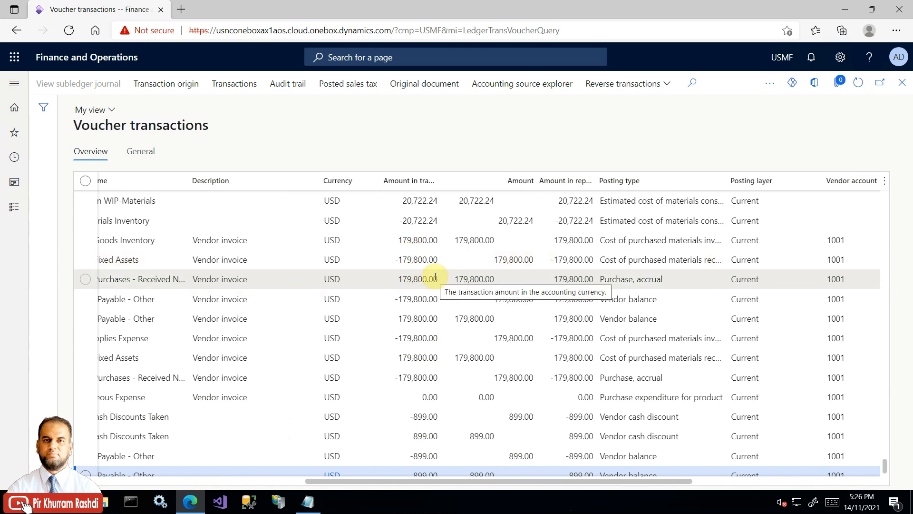
left_click_drag(526, 481, 727, 501)
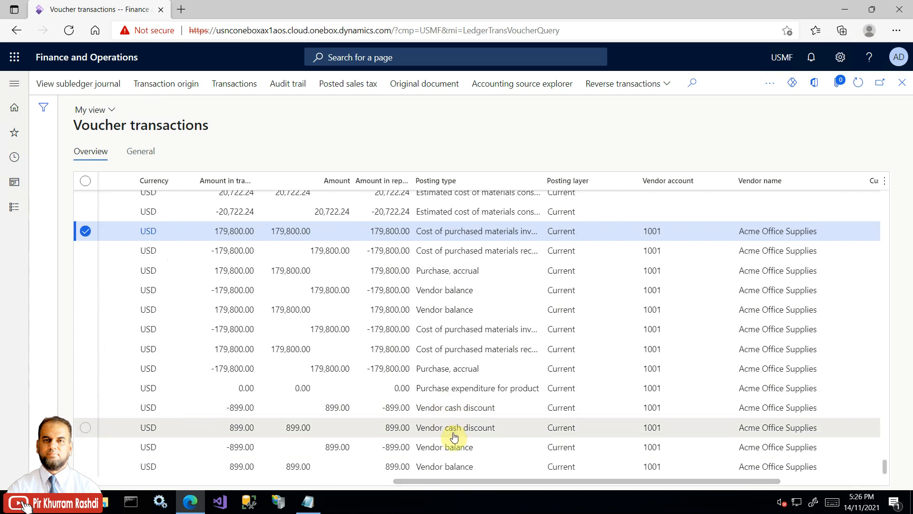
mouse_move(440, 481)
left_mouse_down()
mouse_move(339, 470)
mouse_move(451, 477)
left_mouse_up()
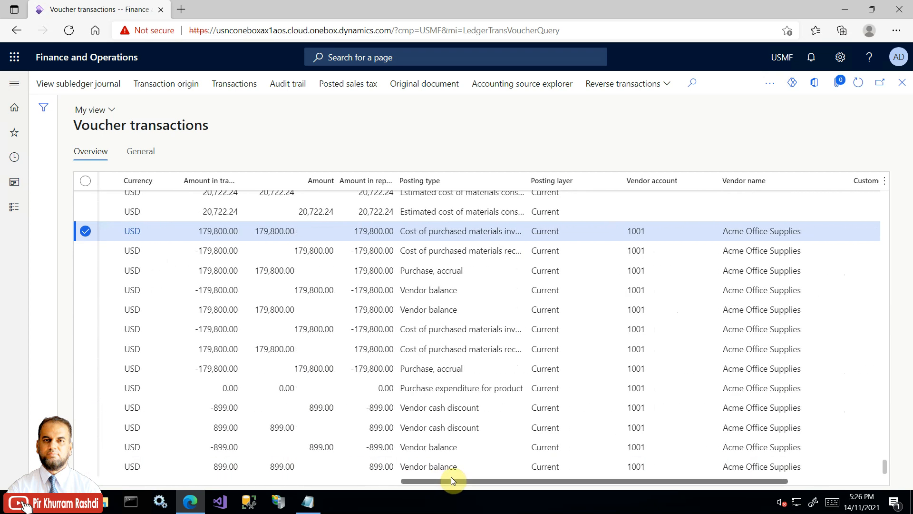
Step: Widen the Posting type column and compare the posting types and account names of the invoice and credit note voucher lines
left_click_drag(603, 178, 608, 178)
left_click(448, 294)
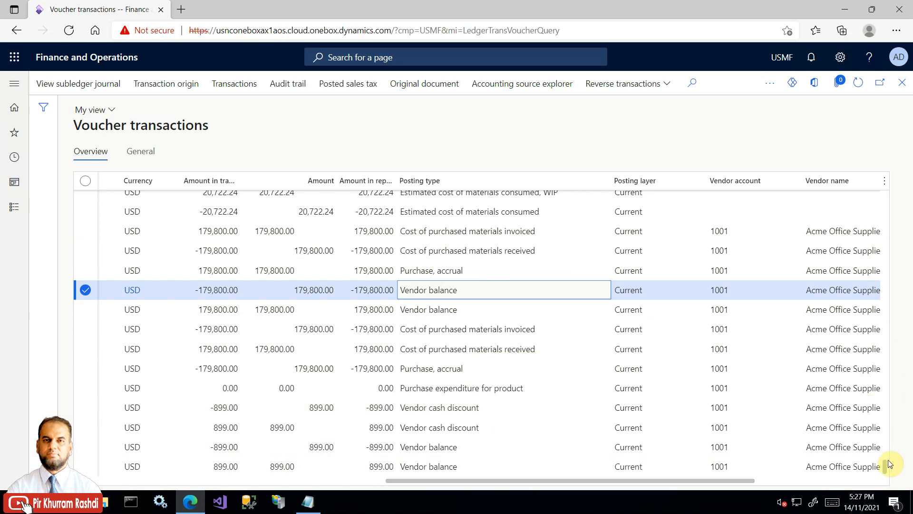
left_click_drag(886, 464, 886, 473)
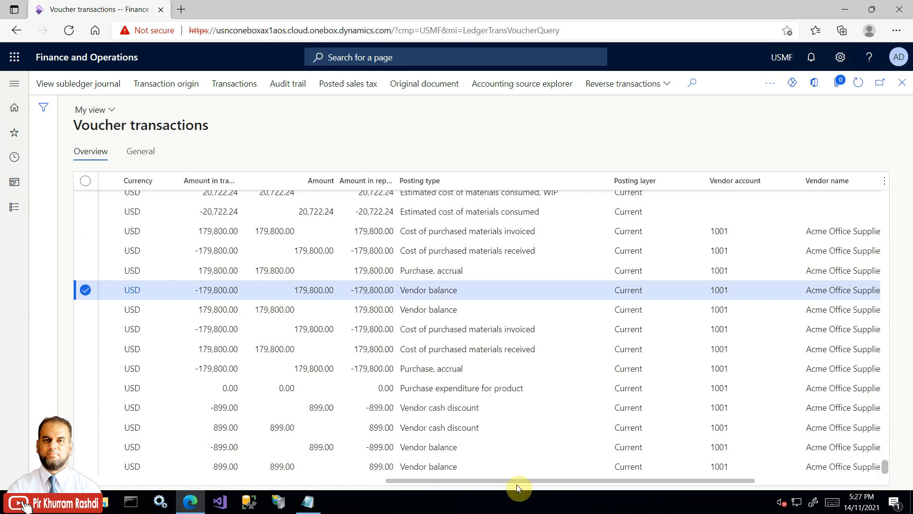
left_click_drag(498, 480, 238, 471)
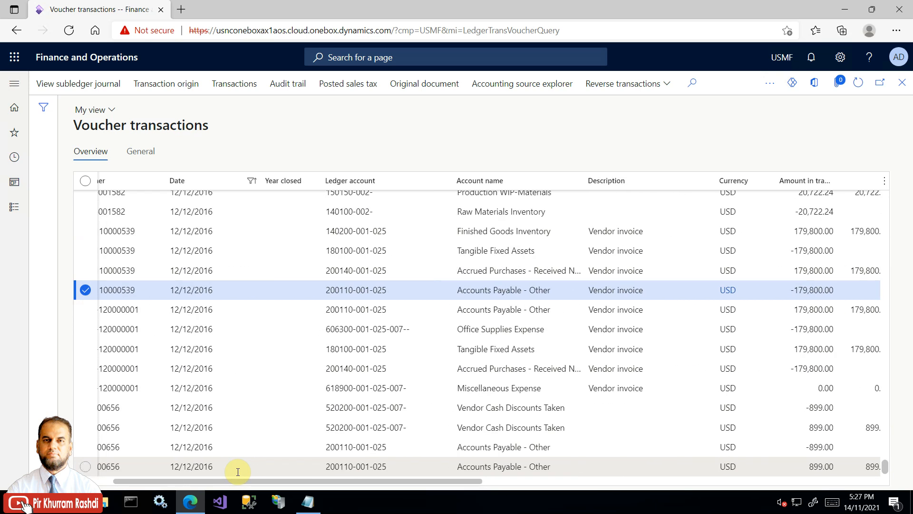
left_click_drag(238, 471, 172, 480)
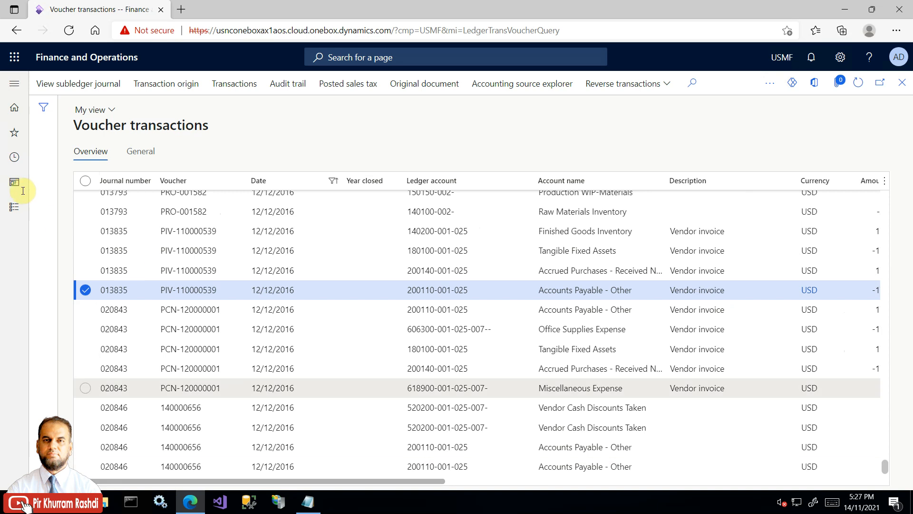
Step: Copy the invoice voucher number PIV-110000539 from the Notepad notes and return to the voucher transactions
left_click(13, 213)
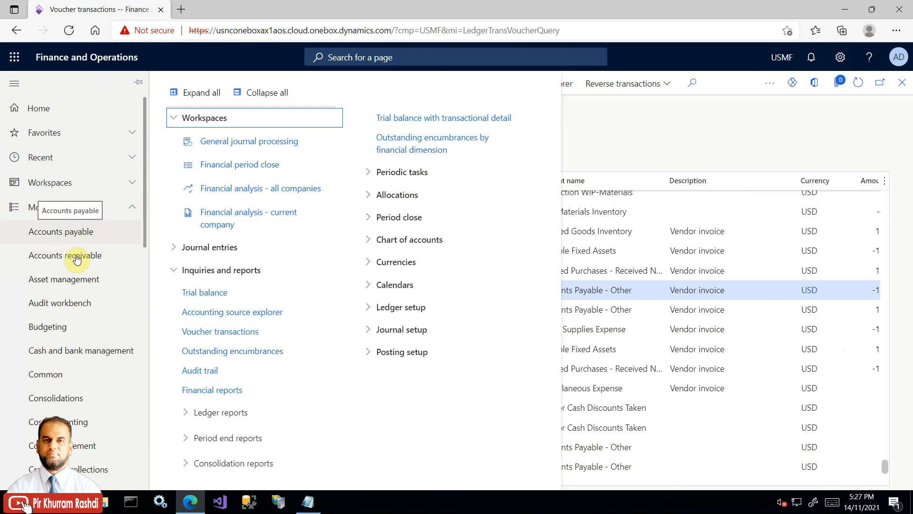
scroll(123, 285, "down", 5)
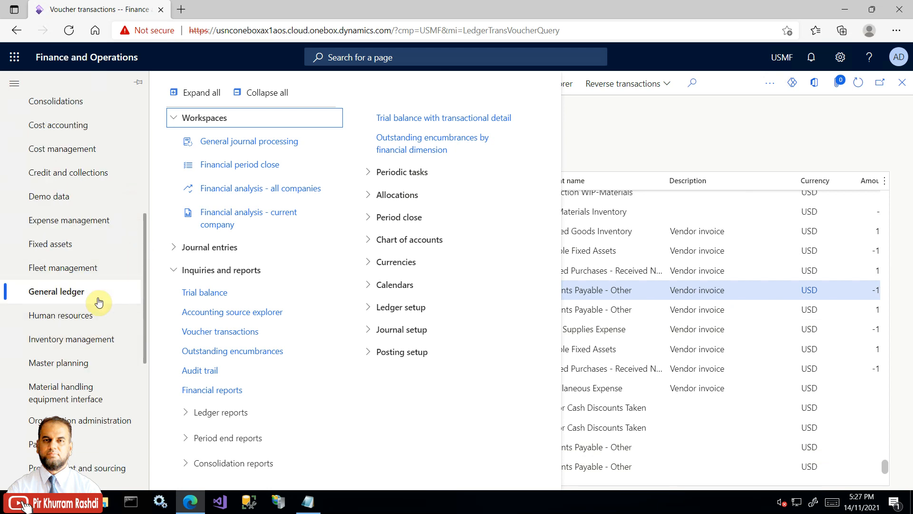
left_click(308, 501)
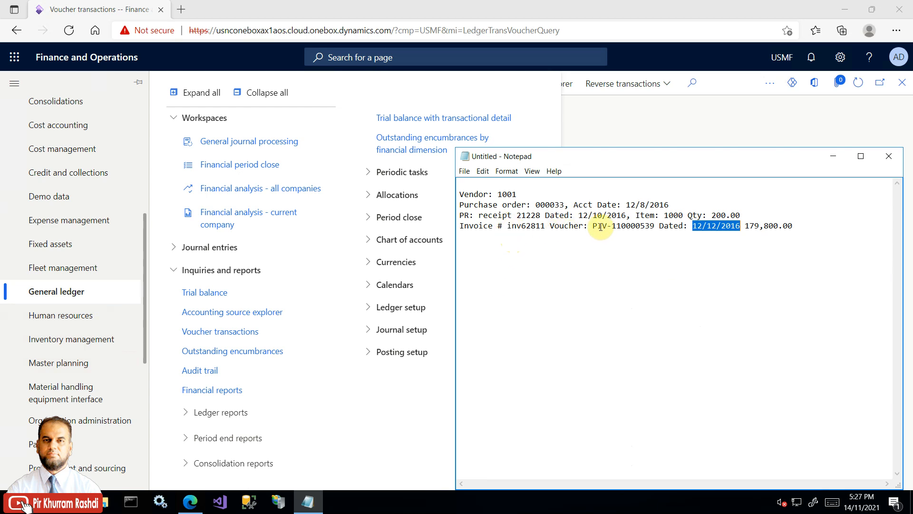
left_click_drag(593, 226, 654, 225)
right_click(654, 225)
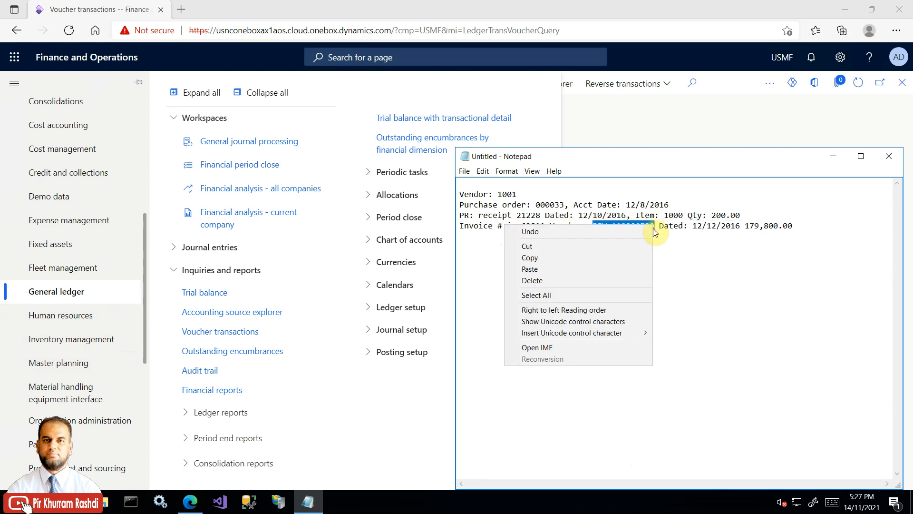
left_click(623, 255)
left_click(695, 102)
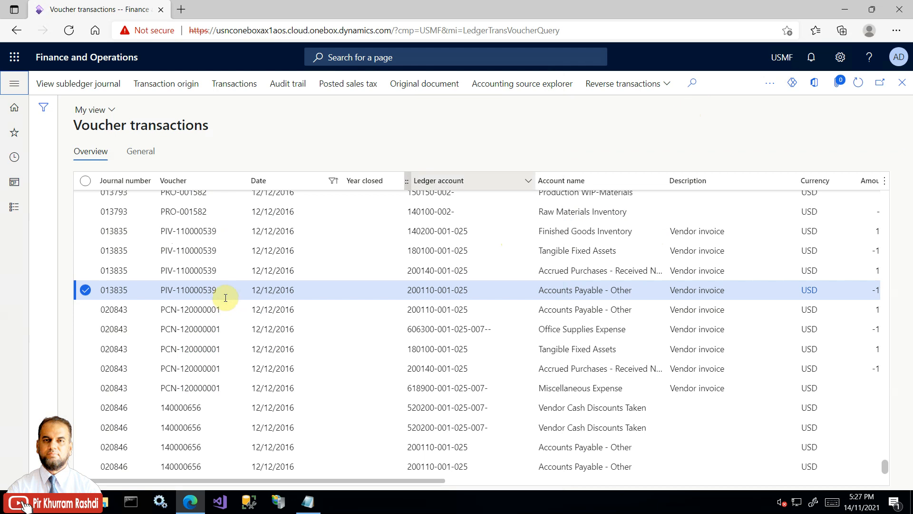
Step: Filter the voucher transactions to vouchers containing PIV-110000539 and review their amounts and posting types
left_click(241, 185)
left_click(214, 262)
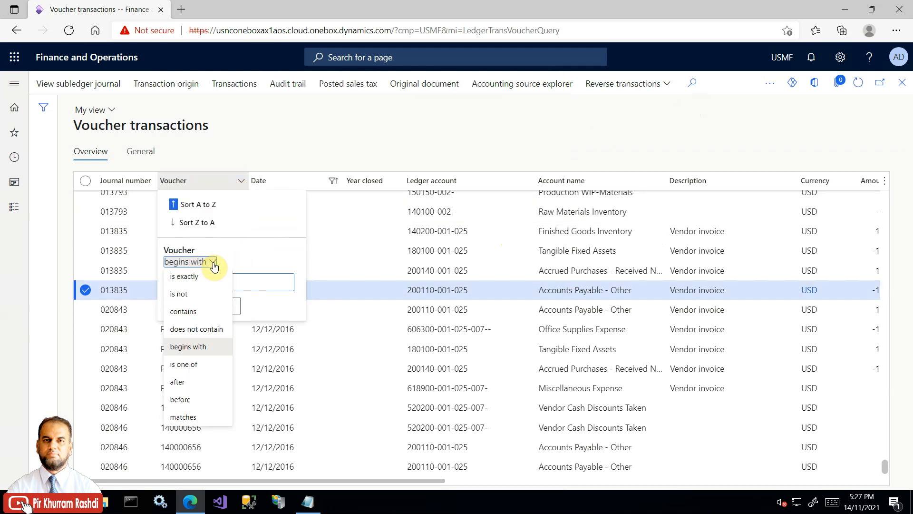
left_click(202, 309)
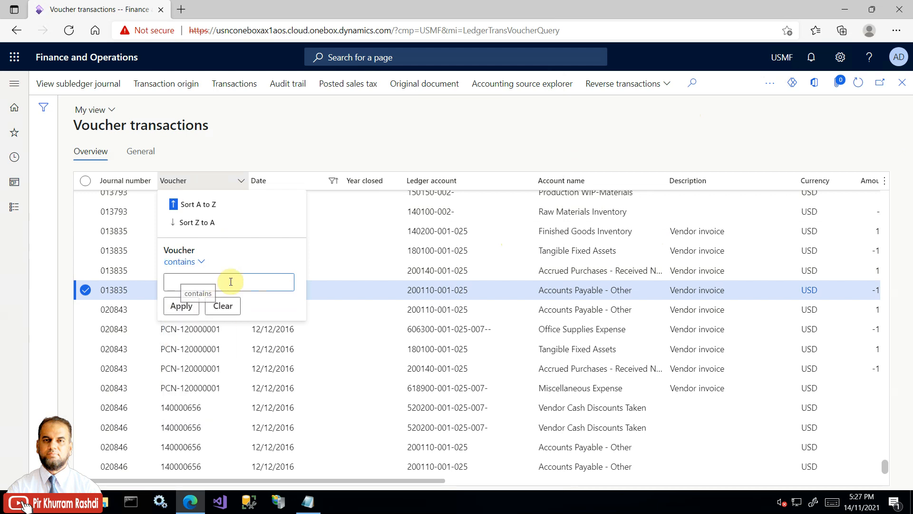
key("ctrl+v")
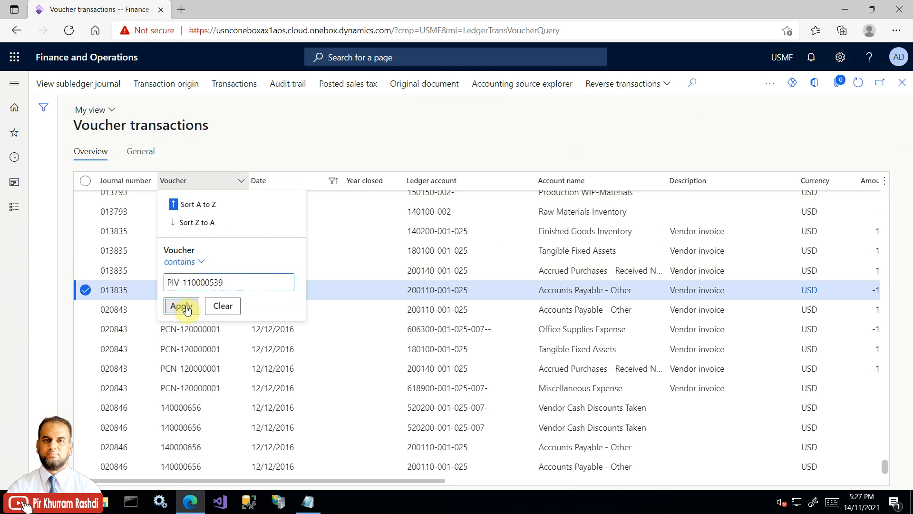
left_click(181, 305)
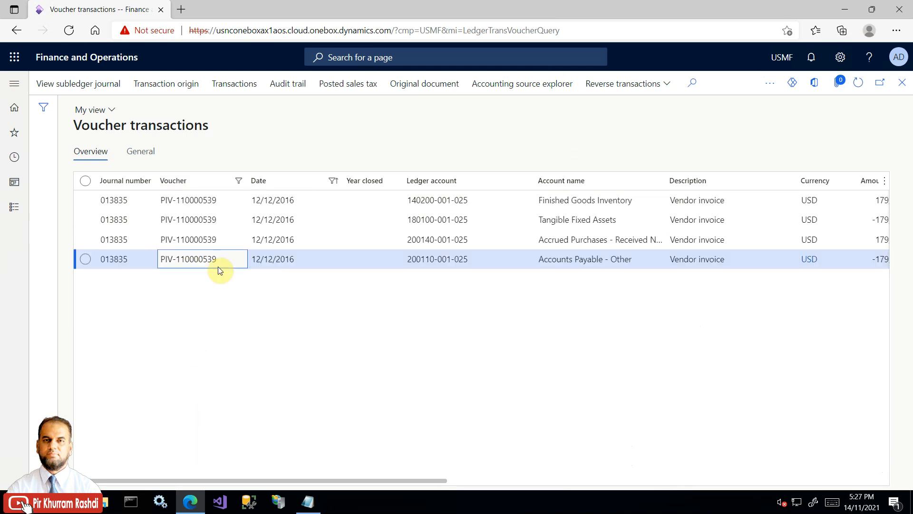
left_click_drag(424, 479, 712, 484)
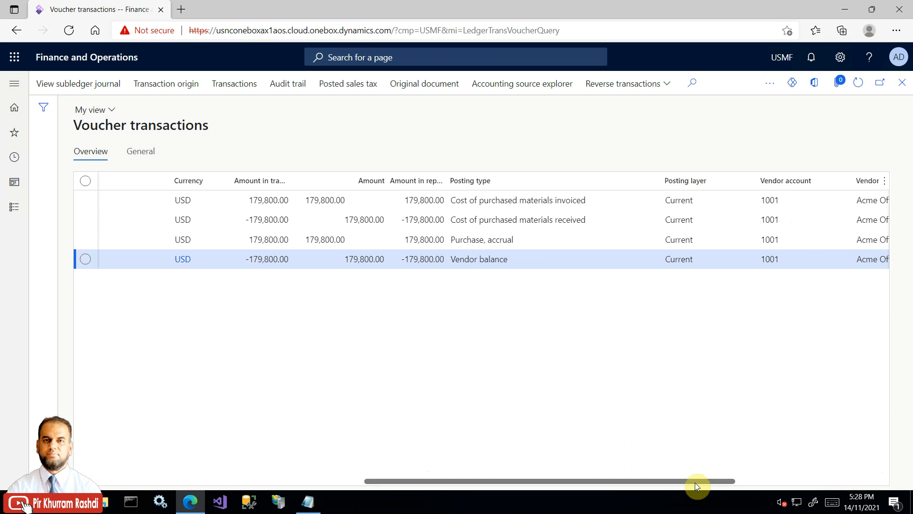
left_click_drag(712, 484, 375, 444)
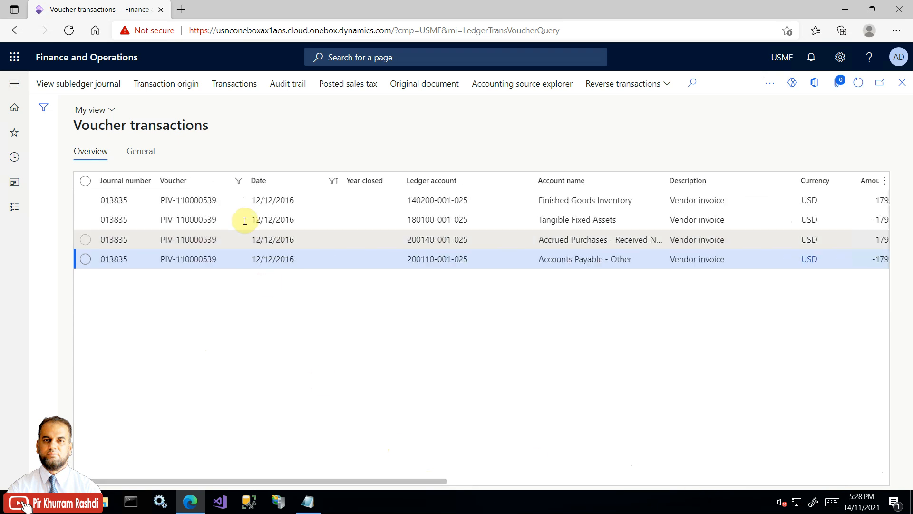
Step: Clear the voucher filter and select the Accounts Payable line of credit note voucher PCN-120000001
left_click(242, 184)
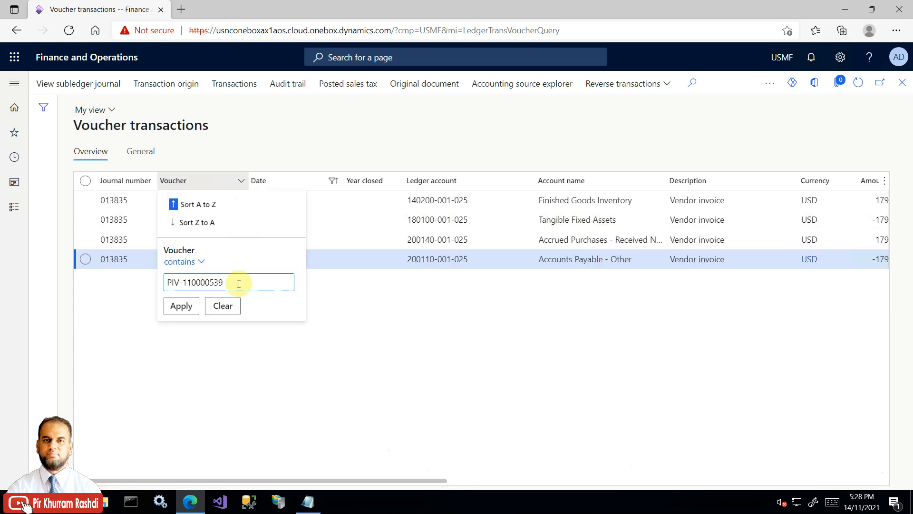
left_click(229, 307)
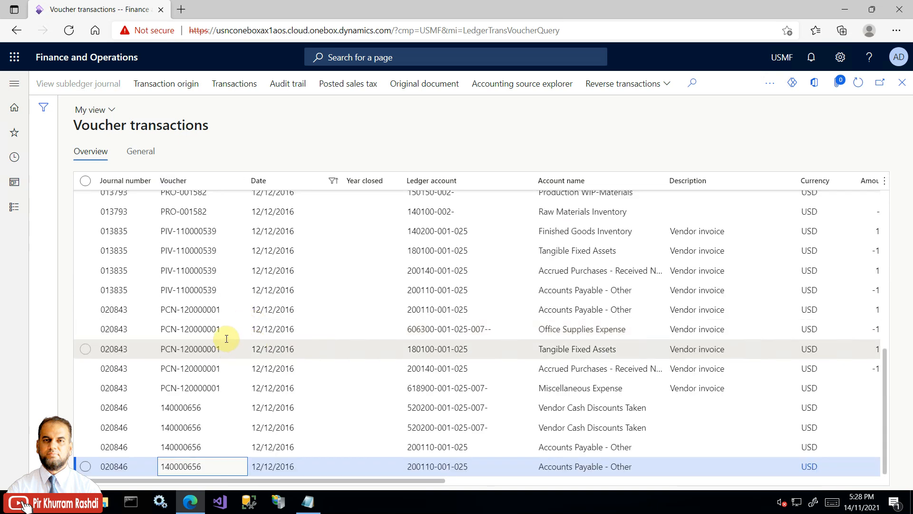
left_click_drag(225, 329, 171, 329)
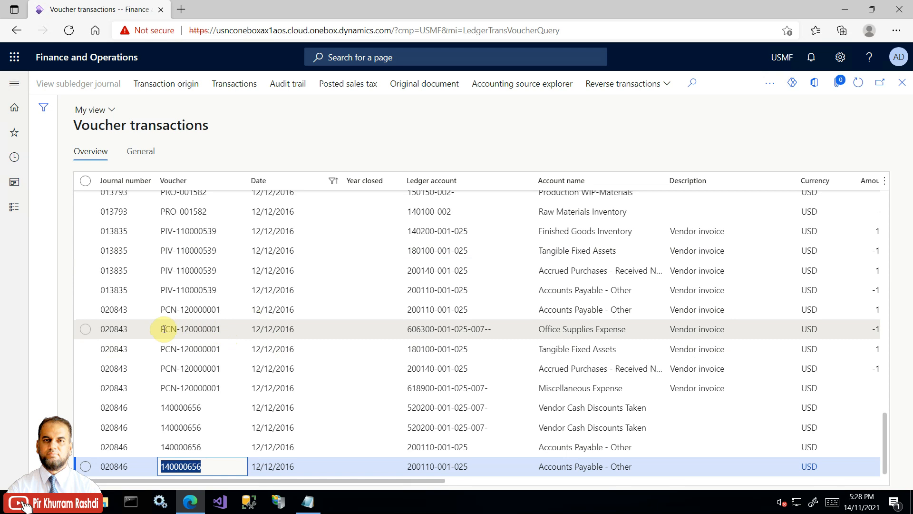
left_click(170, 329)
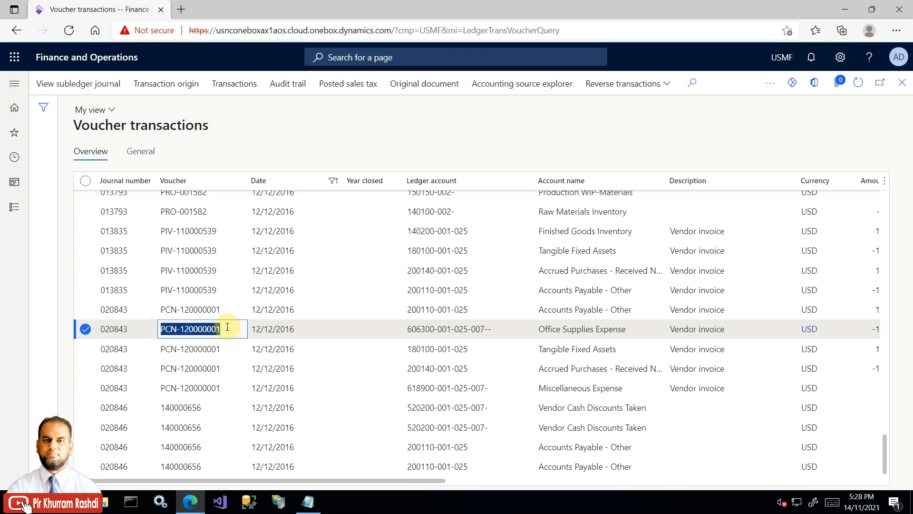
left_click(114, 310)
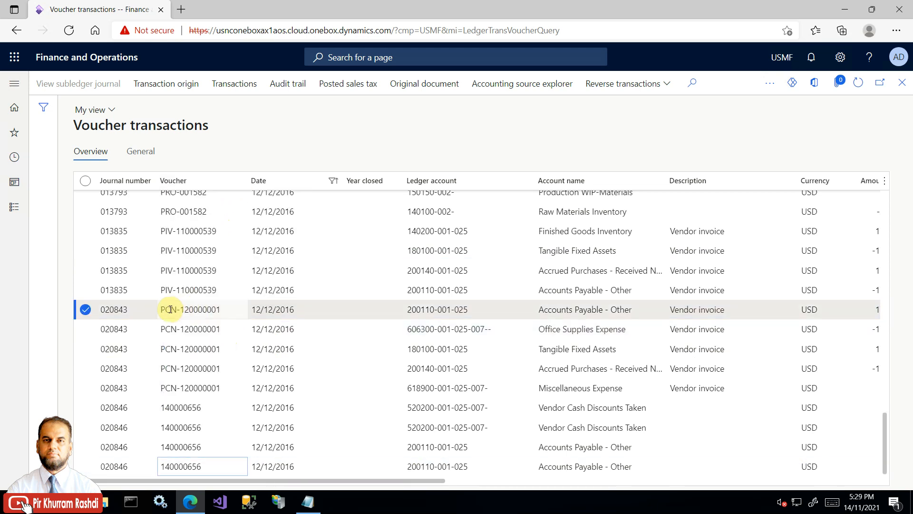
Step: Review the ledger accounts of the invoice, credit note and settlement voucher lines, and close the voucher transactions
left_click(85, 329)
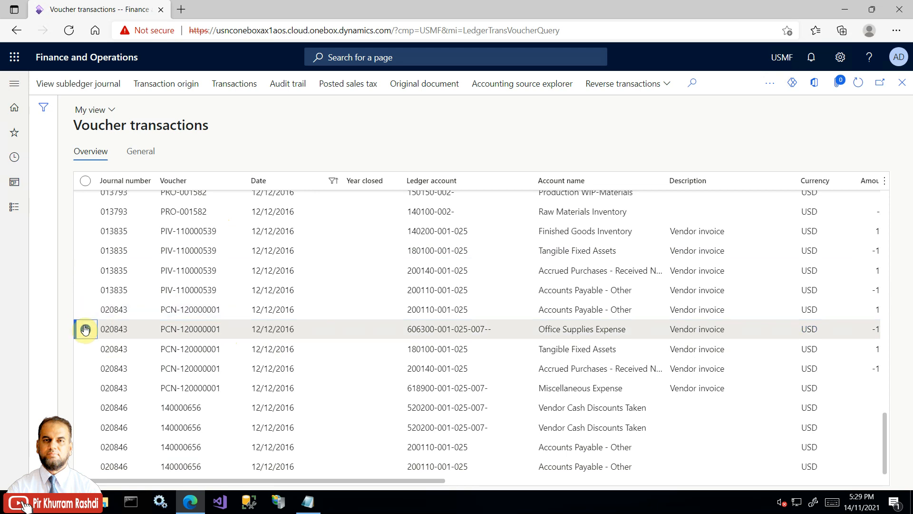
left_click(85, 329)
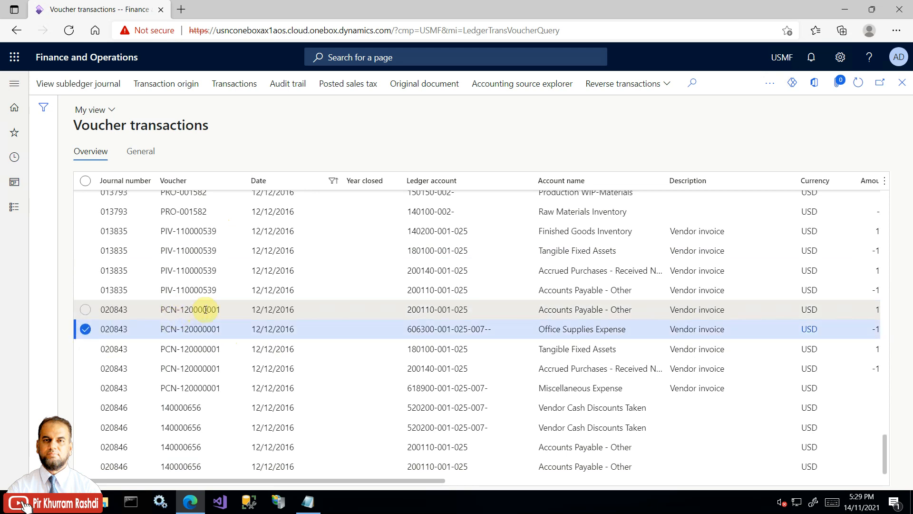
left_click(207, 289)
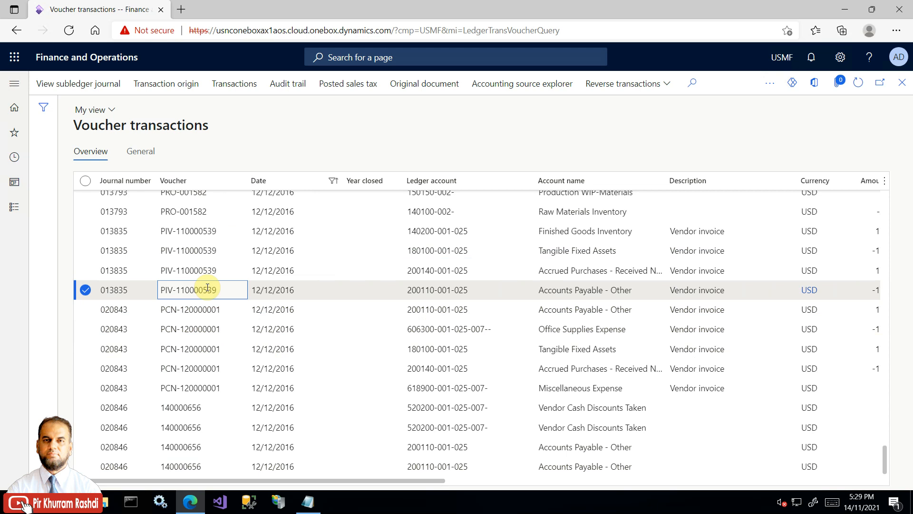
left_click_drag(422, 481, 480, 480)
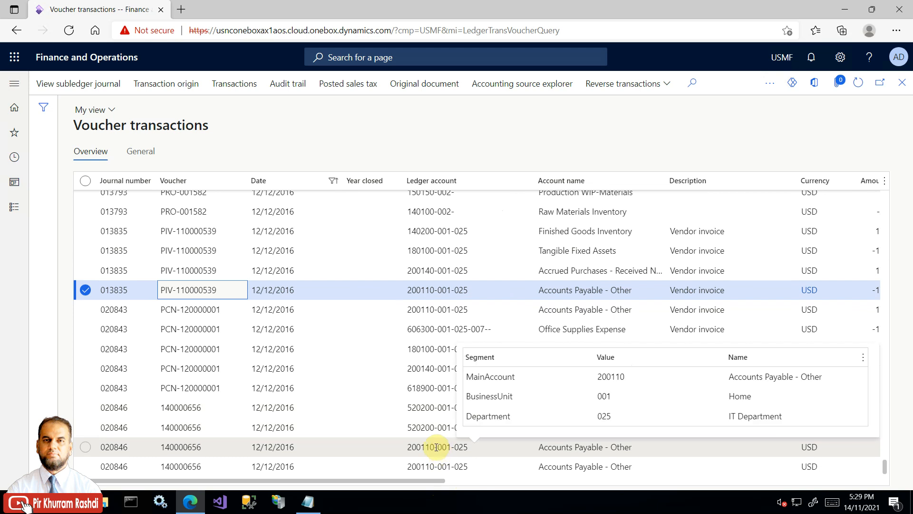
left_click_drag(493, 481, 328, 480)
left_click(901, 83)
Step: Open the vendor Account statement report from the Accounts payable inquiries and reports
left_click(18, 215)
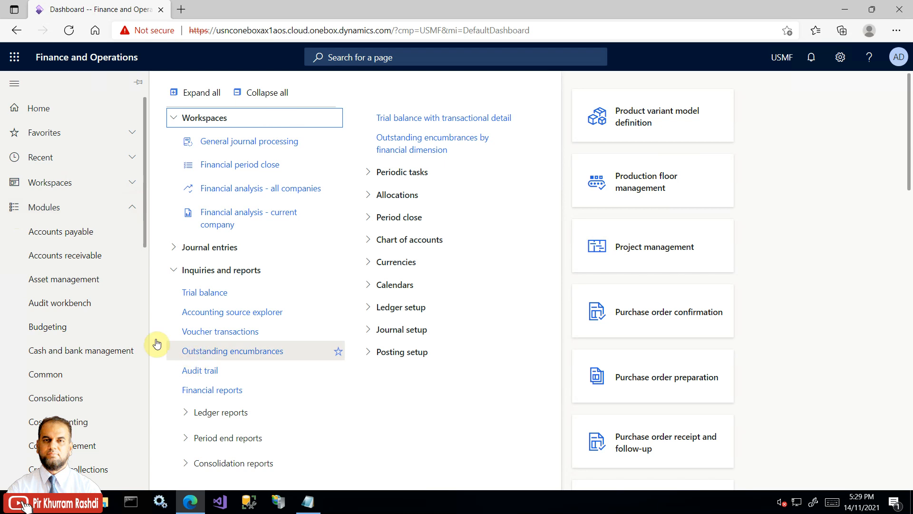
left_click(97, 231)
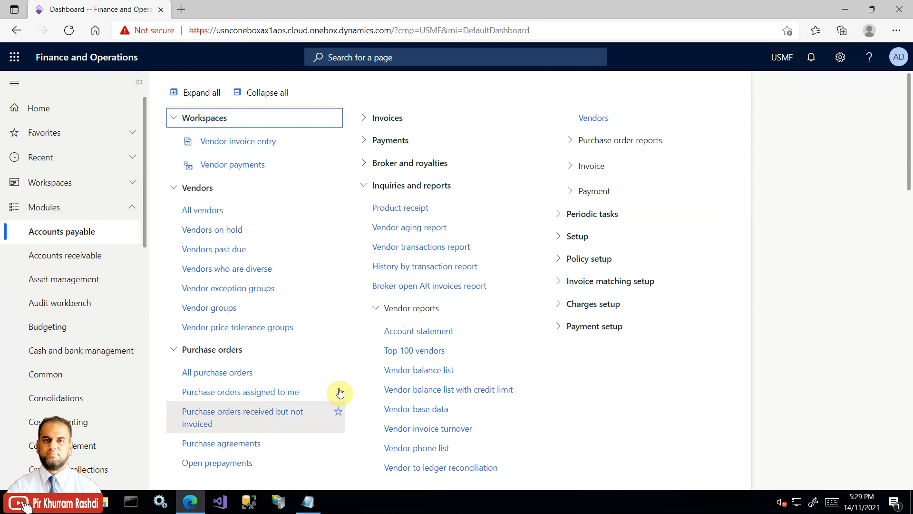
left_click(374, 309)
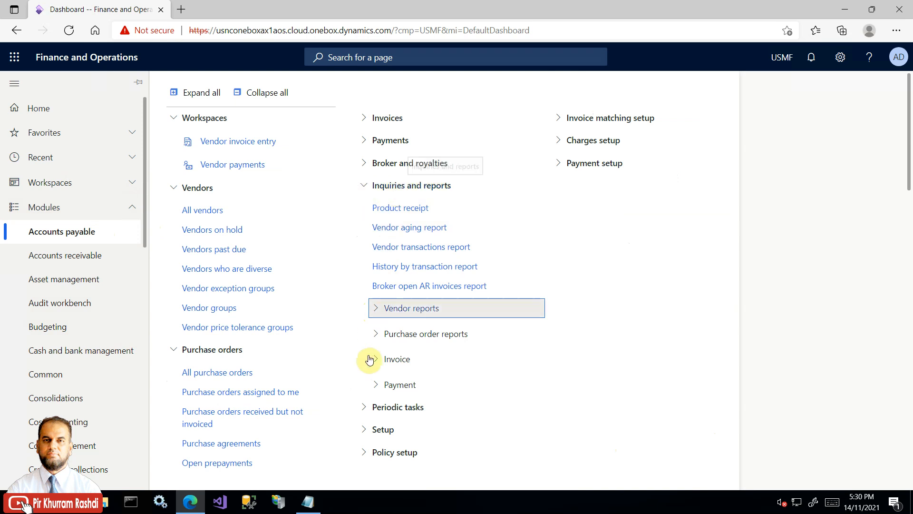
left_click(376, 307)
left_click(394, 335)
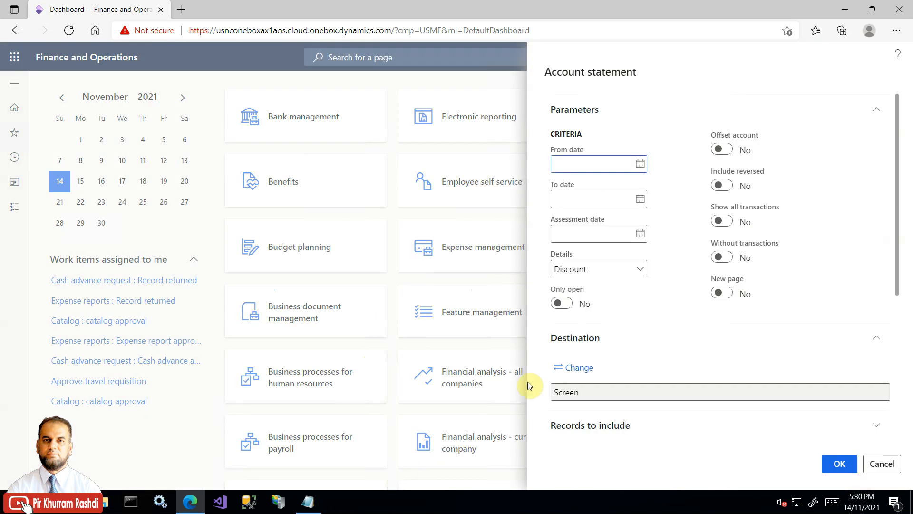
Step: Copy the invoice date 12/12/2016 from the Notepad notes and set it as the statement's From date and To date
left_click(309, 503)
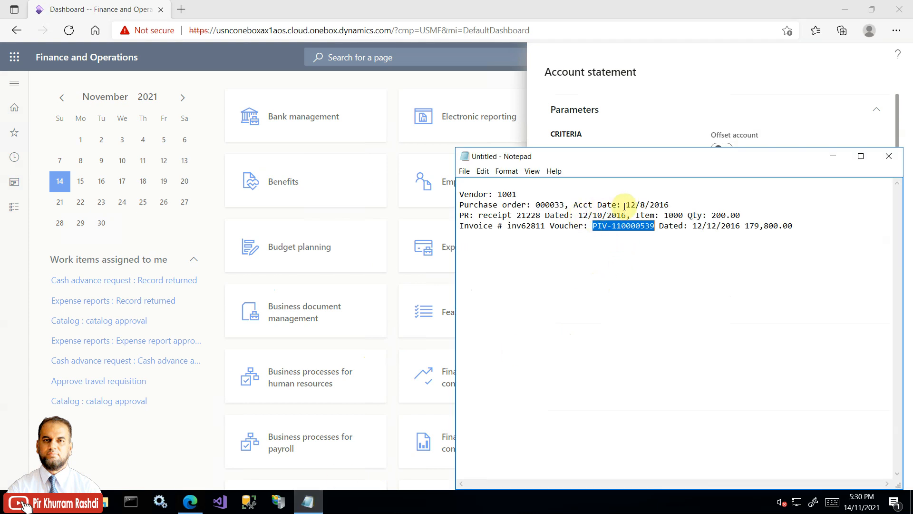
left_click(550, 227)
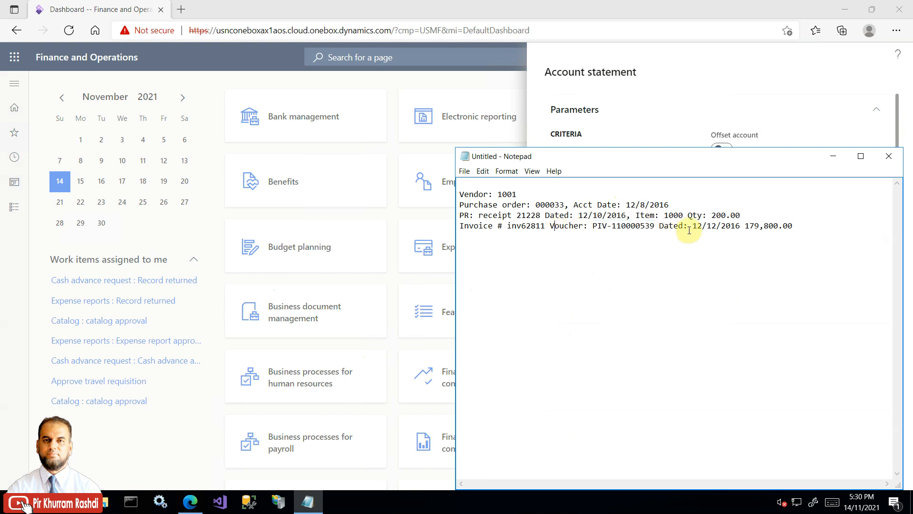
left_click_drag(698, 226, 740, 227)
right_click(733, 228)
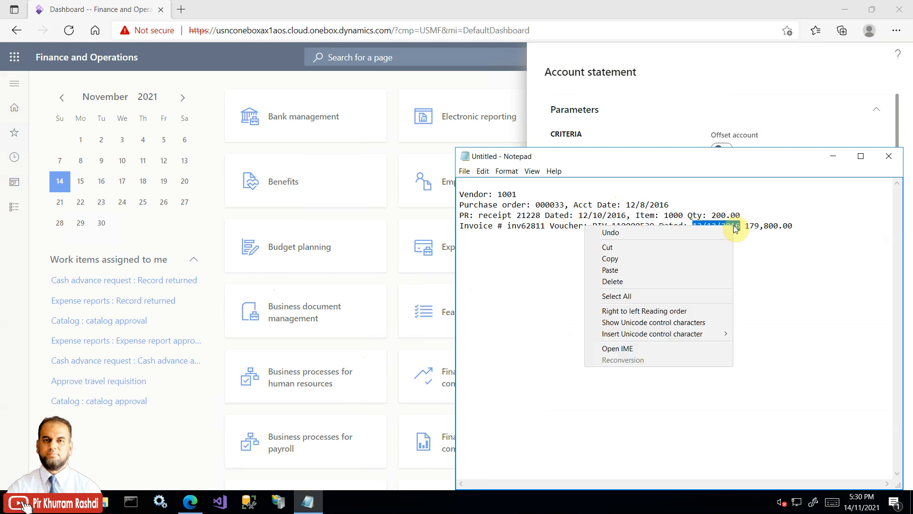
left_click(687, 258)
left_click(642, 116)
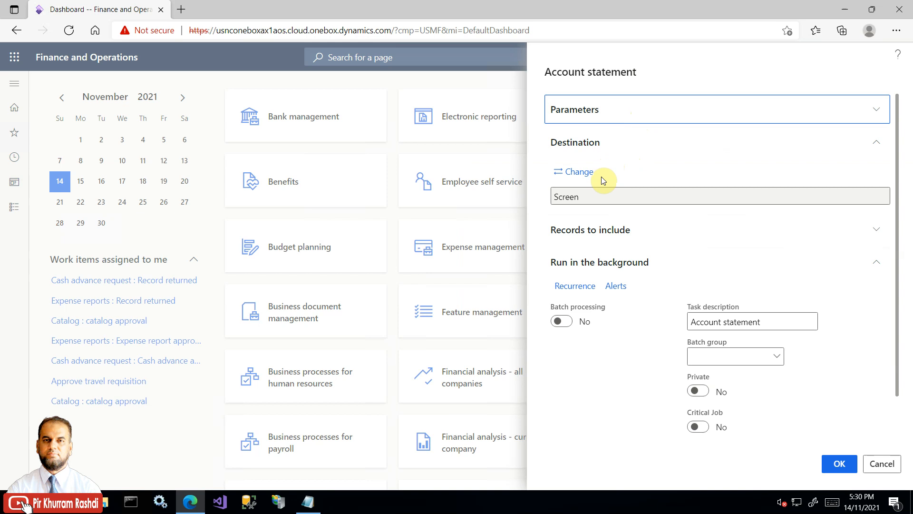
left_click(607, 116)
key("ctrl+v")
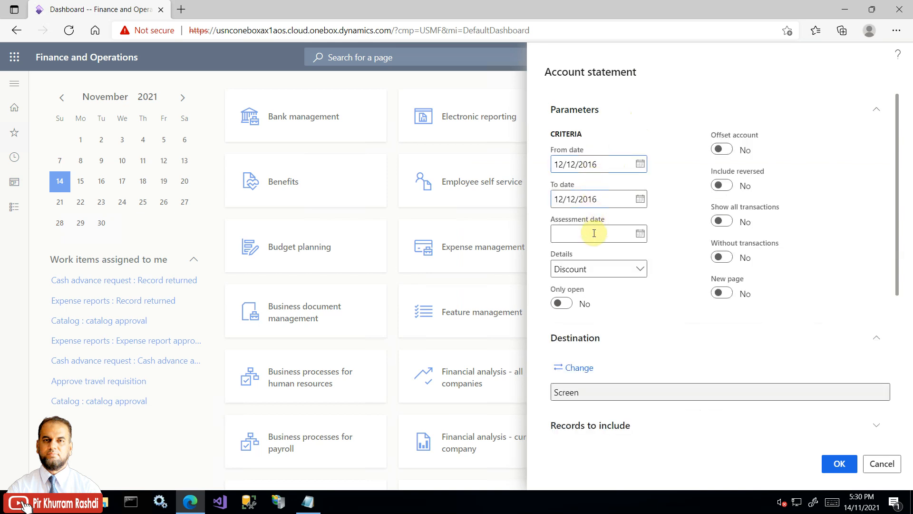
Step: Set the statement to include reversed transactions and show all transactions, keeping Details on Discount
left_click(642, 270)
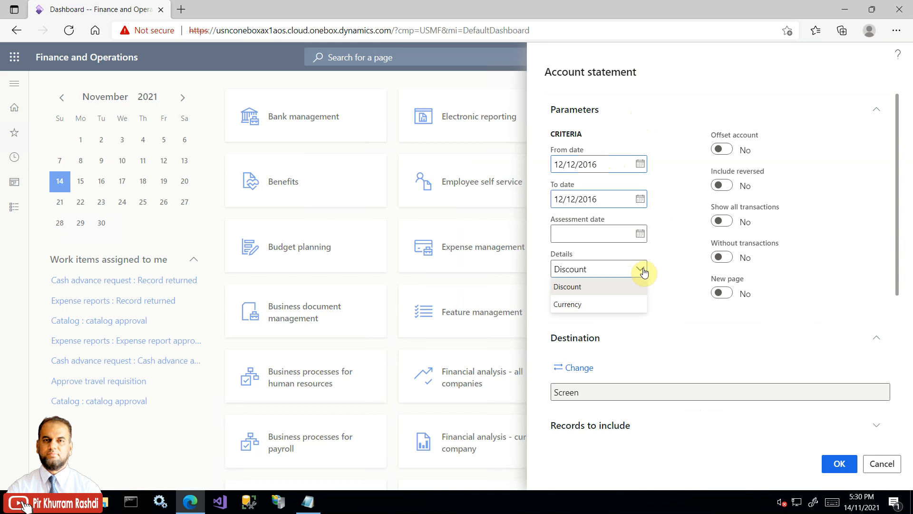
left_click(643, 271)
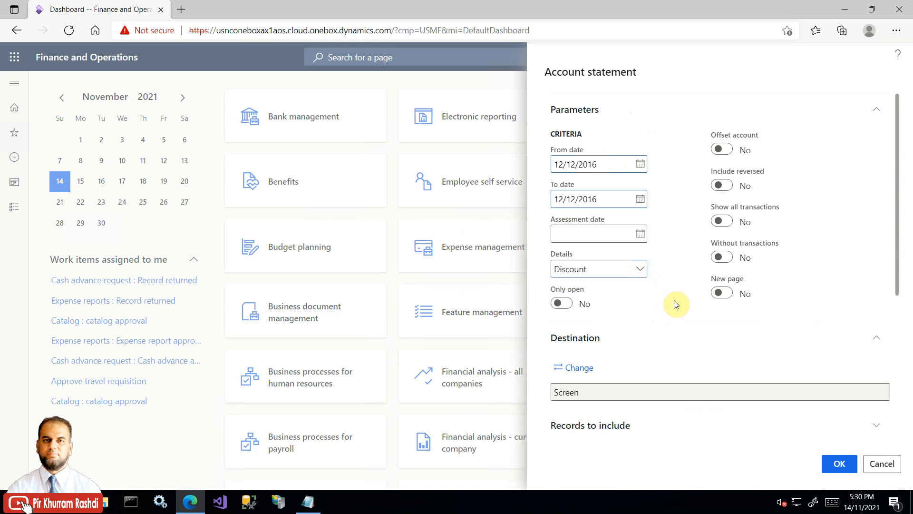
left_click(726, 223)
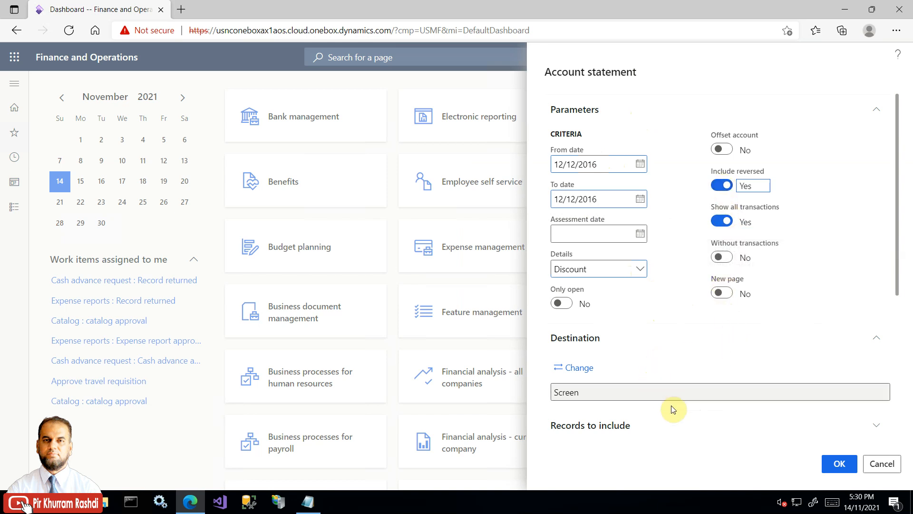
Step: Open the filter for the records to include and copy the vendor account number from the Notepad notes
scroll(898, 290, "down", 2)
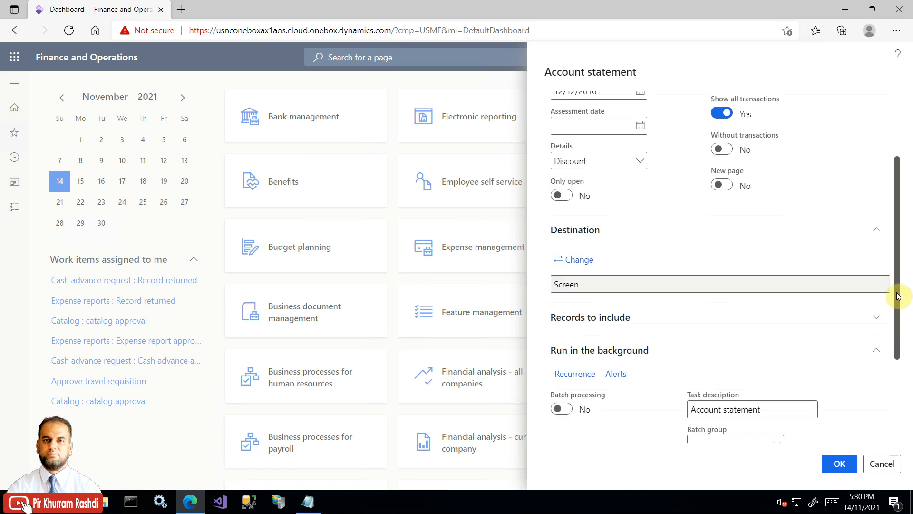
scroll(898, 289, "down", 2)
left_click(657, 259)
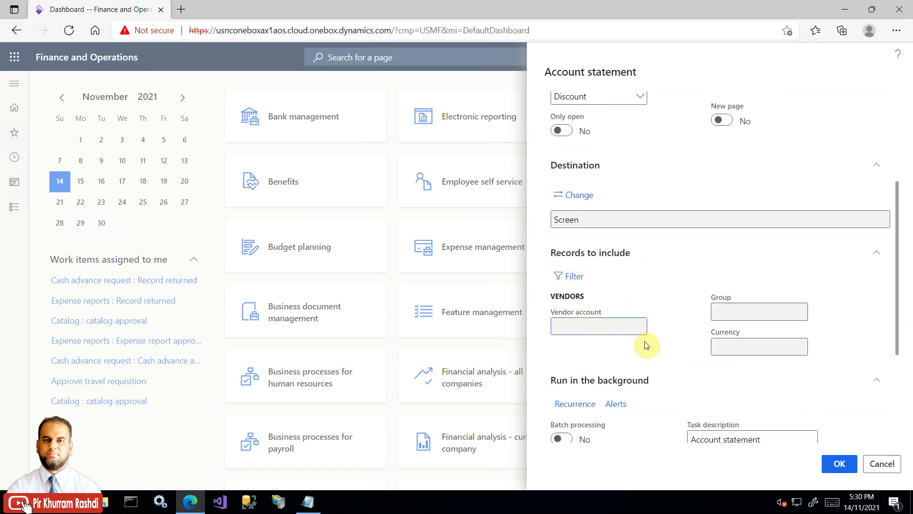
left_click(308, 502)
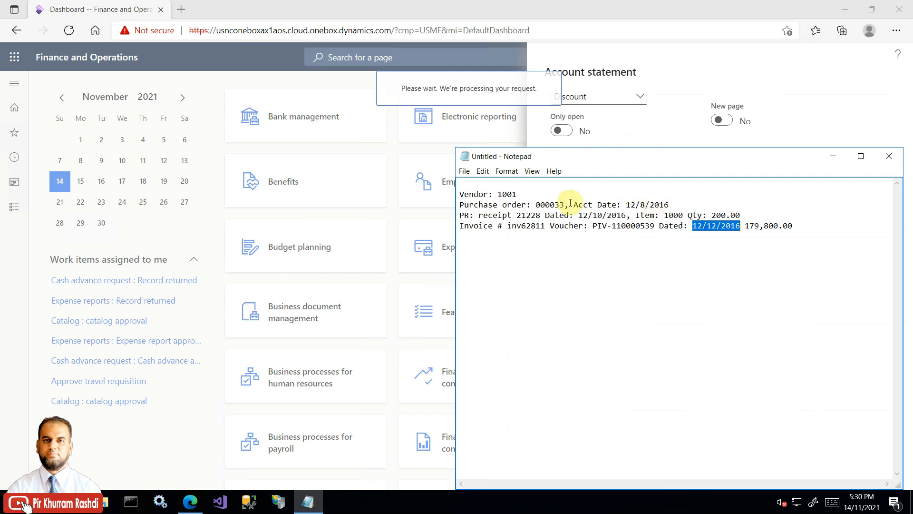
left_click_drag(517, 194, 498, 193)
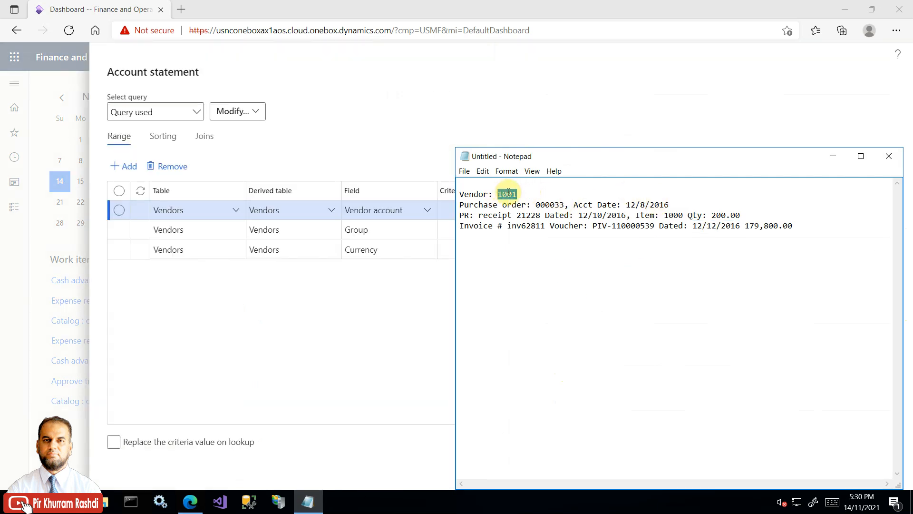
right_click(508, 193)
left_click(482, 225)
Step: Enter the copied number as the Vendor account criteria and run the account statement to screen
left_click(361, 315)
left_click(478, 208)
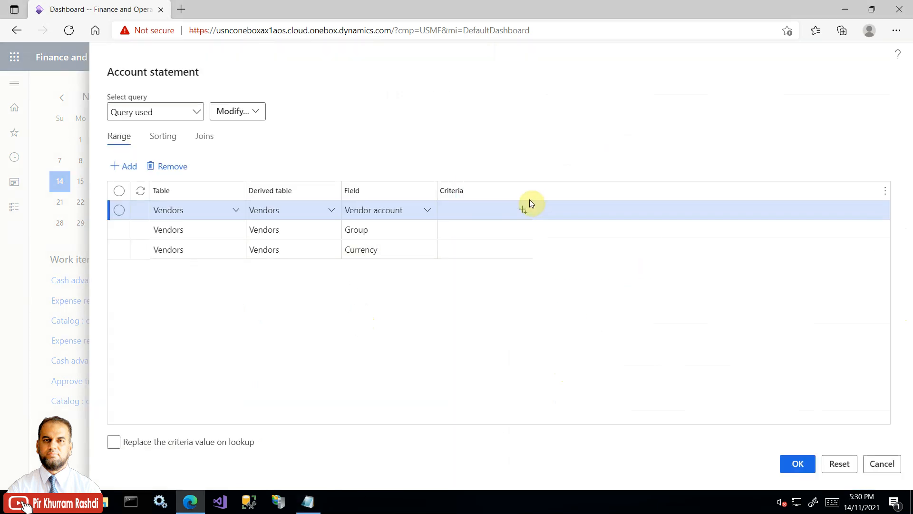
key("ctrl+v")
left_click(798, 463)
left_click_drag(897, 301, 899, 417)
left_click(844, 465)
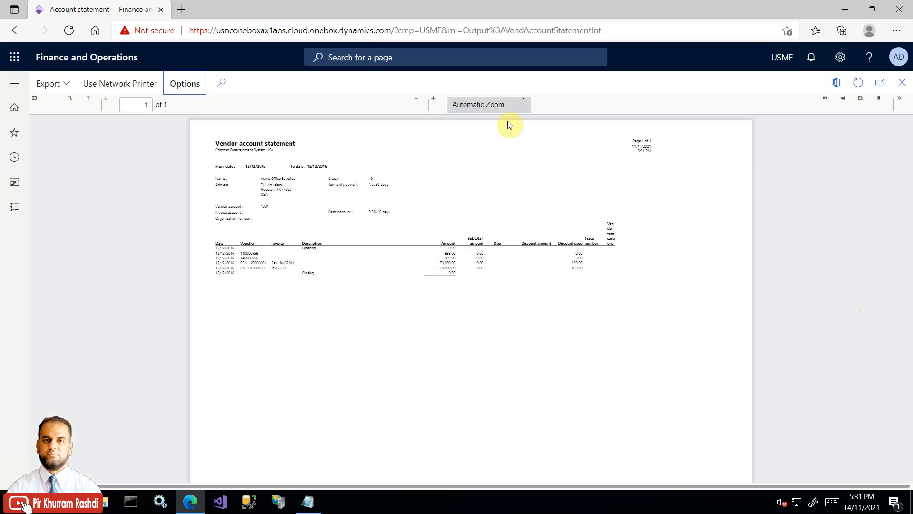
Step: Try the Page Width and Page Fit views of the vendor statement and enlarge it to 150% to read the transaction lines
left_click(499, 105)
left_click(481, 182)
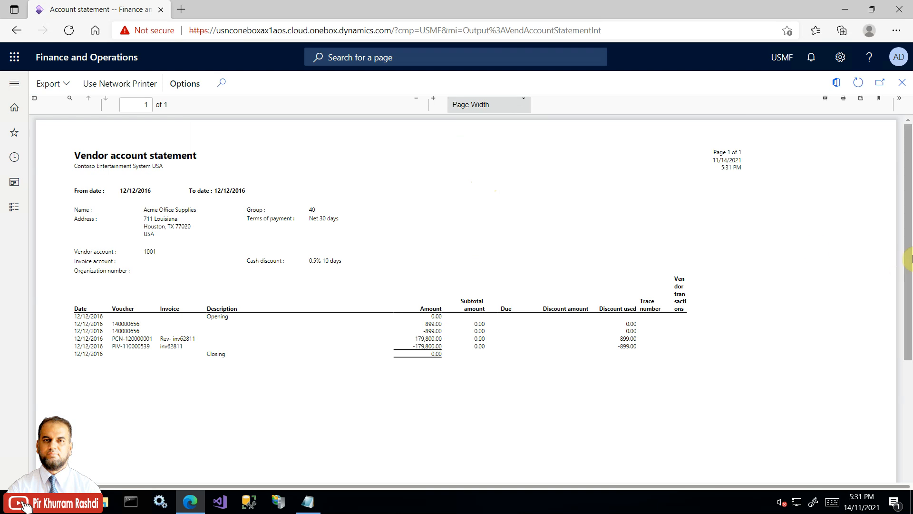
left_click(504, 107)
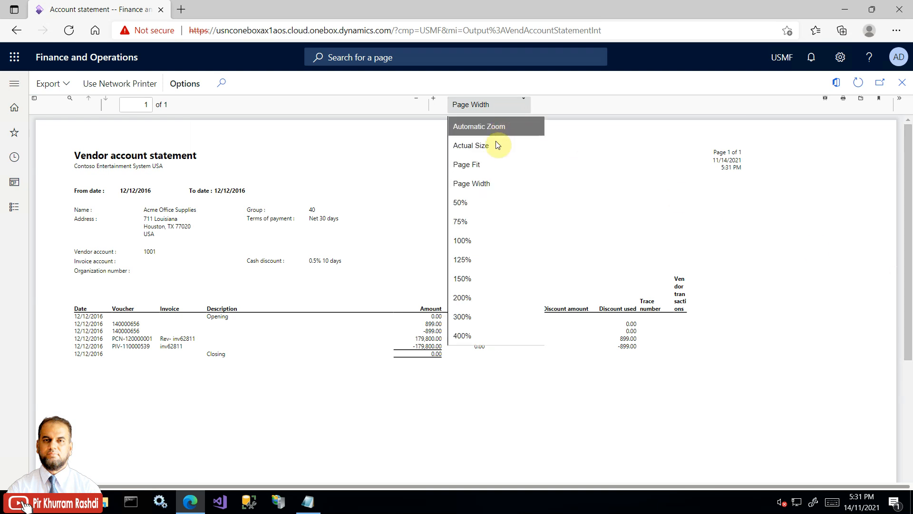
left_click(489, 163)
left_click(500, 107)
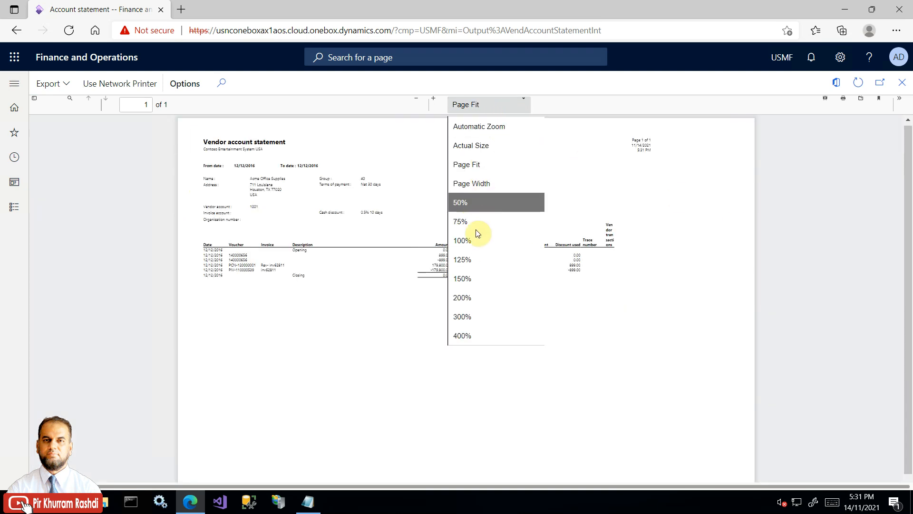
left_click(470, 274)
left_click_drag(909, 233, 908, 300)
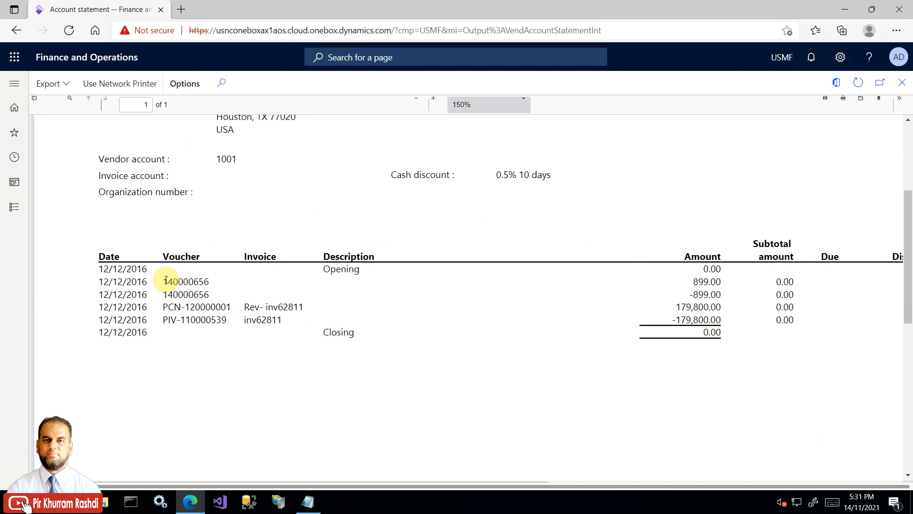
Step: Compare the statement amounts of settlement voucher 140000656, credit note PCN-120000001 and invoice voucher PIV-110000539
left_click_drag(164, 281, 211, 281)
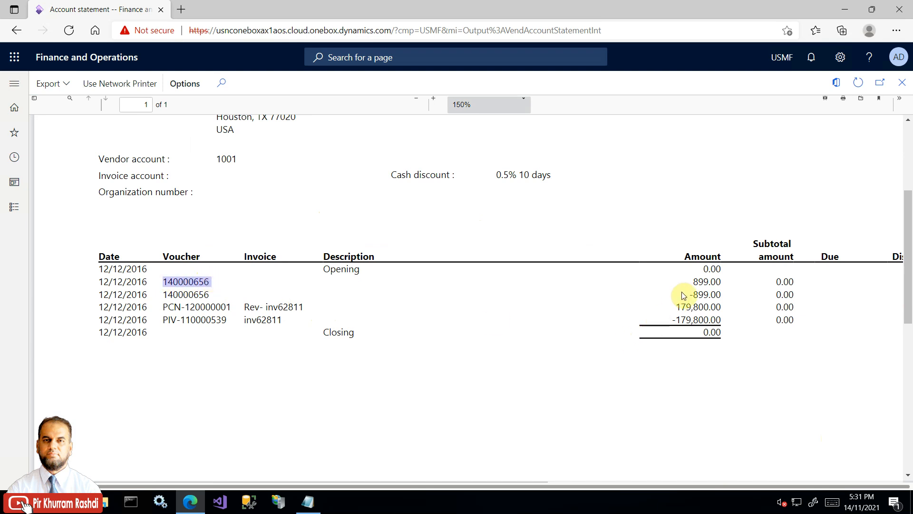
left_click_drag(703, 285, 708, 291)
left_click(710, 294)
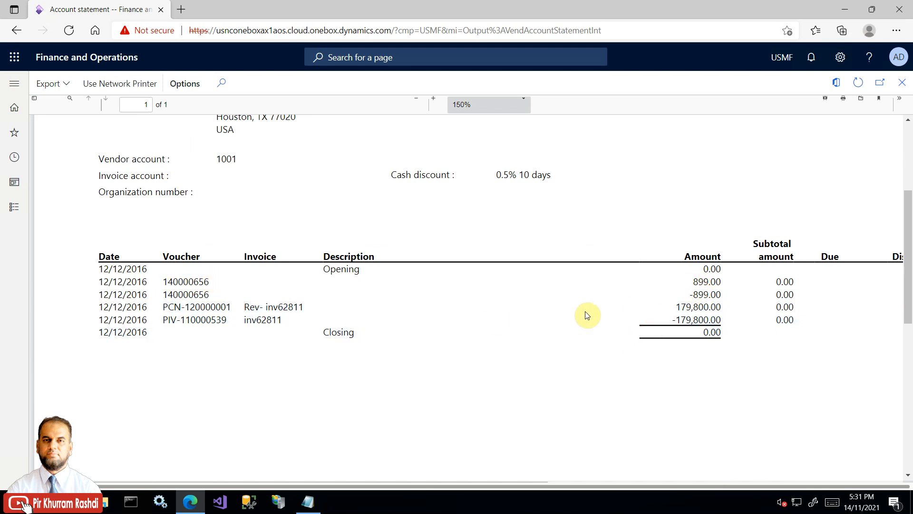
left_click_drag(164, 307, 266, 307)
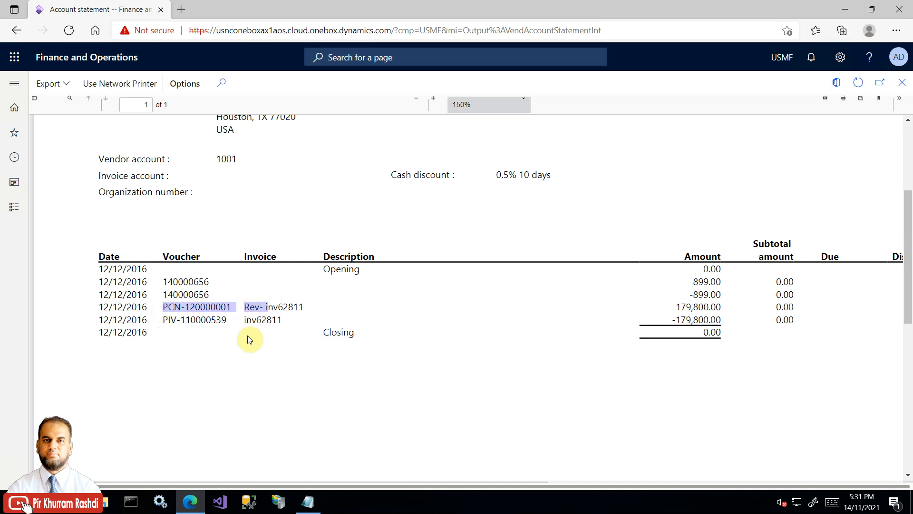
left_click(263, 318)
left_click_drag(169, 317, 723, 319)
left_click(673, 319)
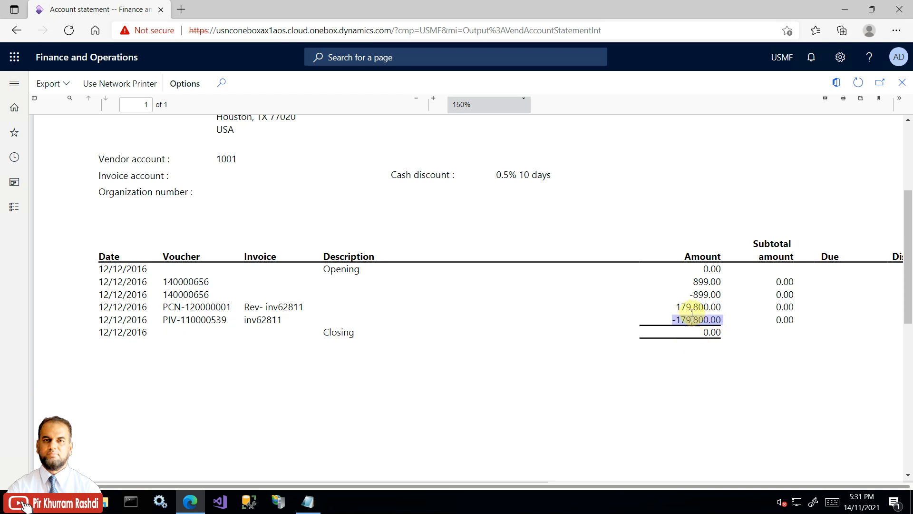
left_click_drag(677, 307, 722, 307)
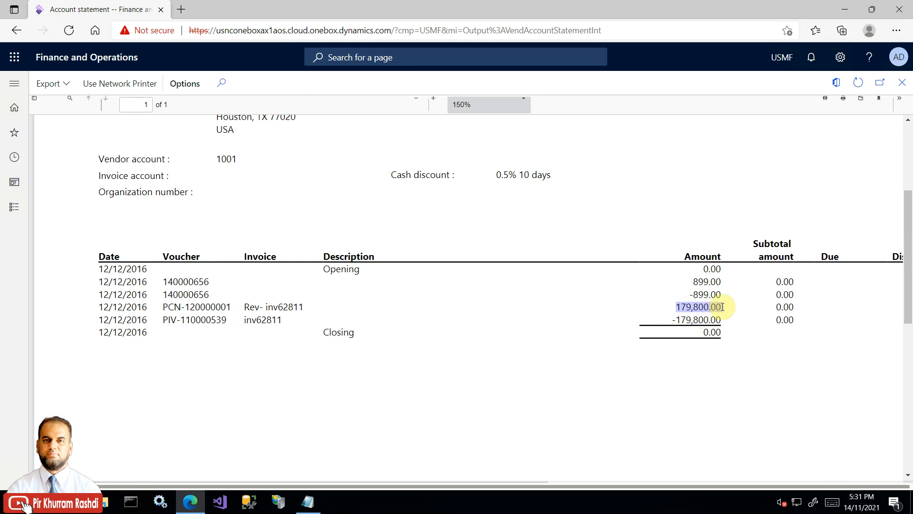
left_click_drag(169, 308, 205, 306)
left_click_drag(335, 486, 624, 487)
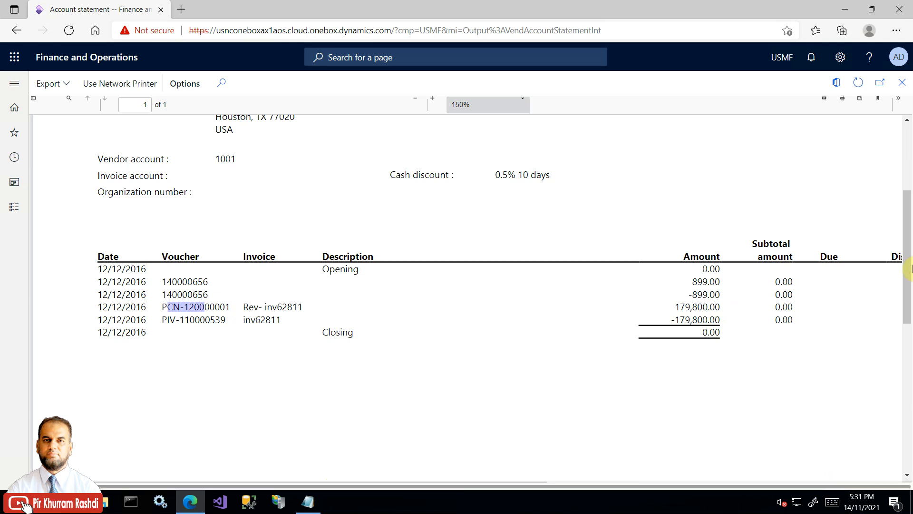
Step: Reduce the statement zoom to 100% and check the closing balance and the discount used amounts
left_click(488, 106)
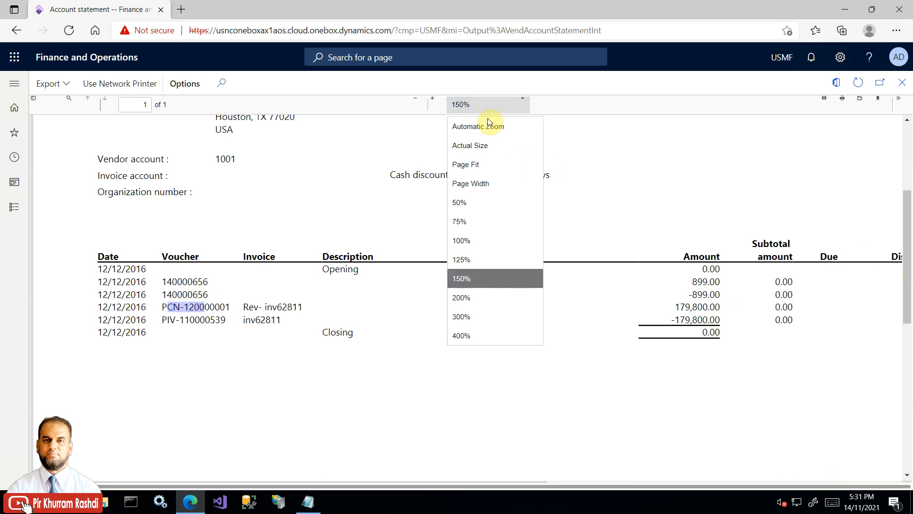
left_click(485, 237)
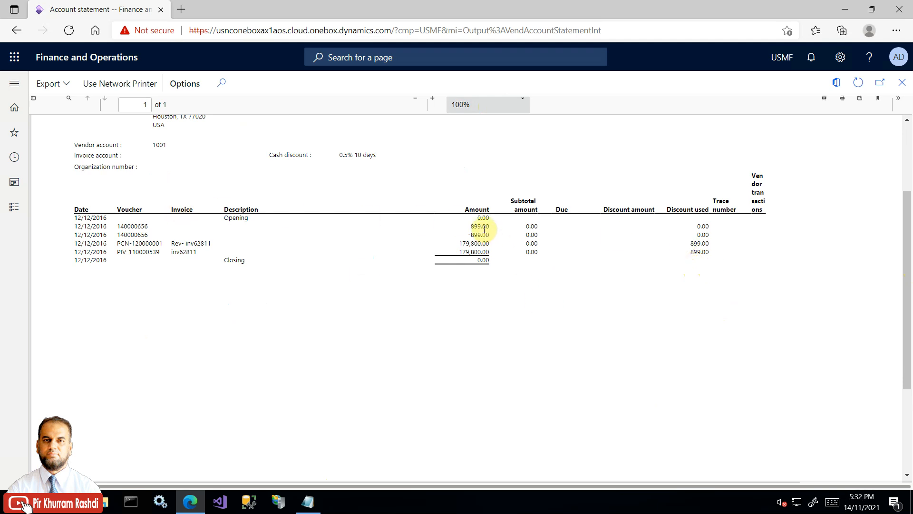
double_click(482, 260)
left_click(909, 148)
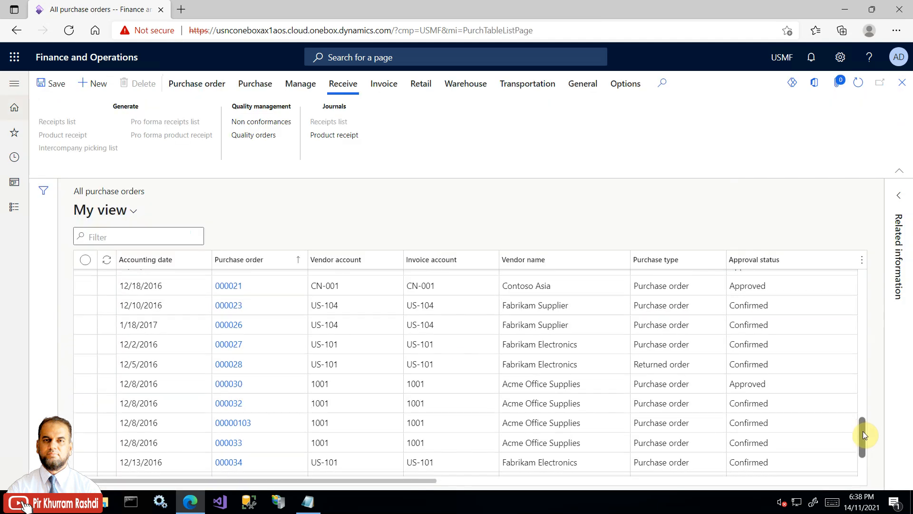
Step: Copy the second purchase order's number from the Notepad notes and filter the purchase order list by it
left_click_drag(863, 431, 863, 445)
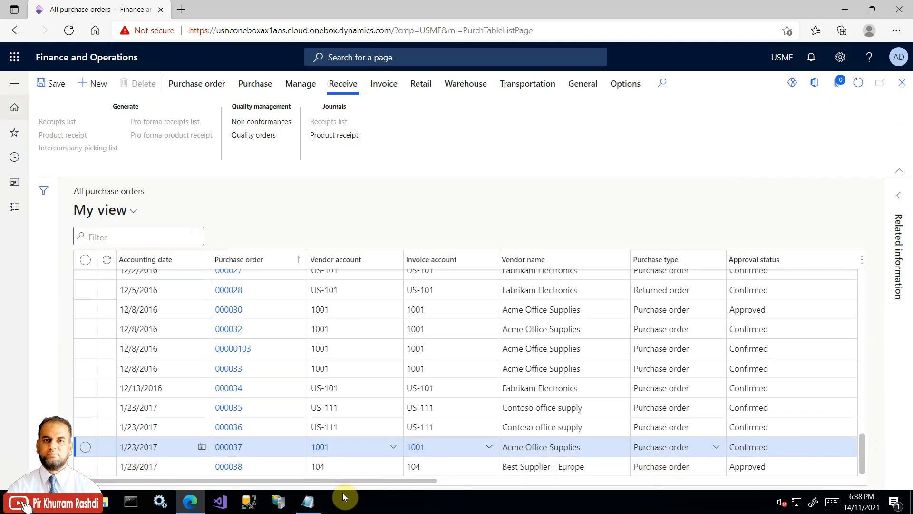
left_click(313, 506)
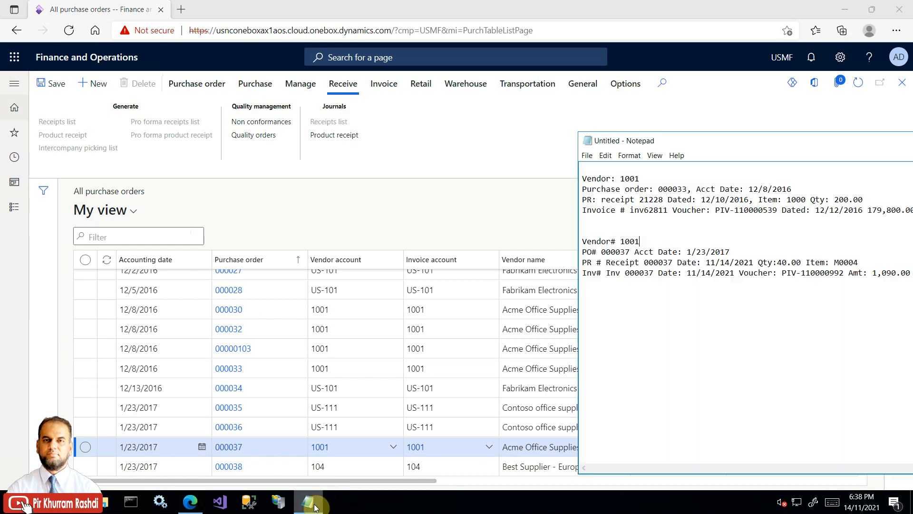
left_click_drag(630, 253, 601, 252)
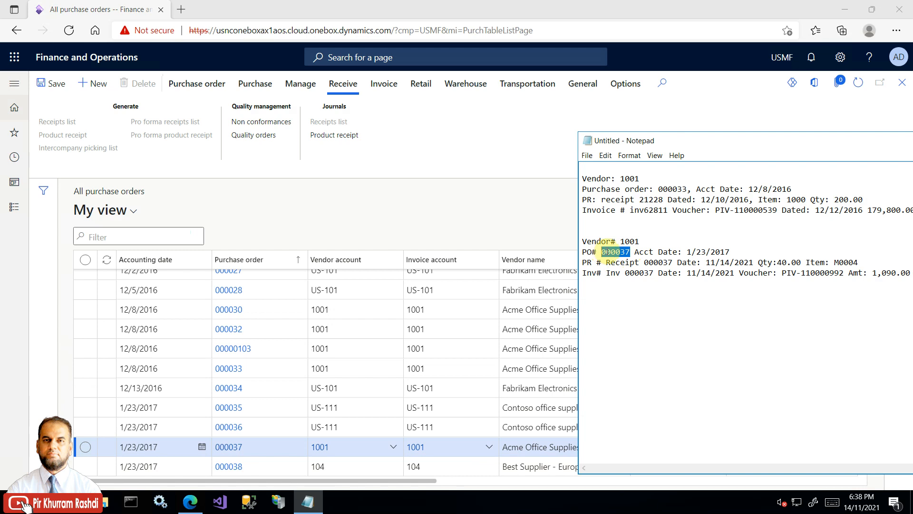
right_click(607, 254)
left_click(585, 284)
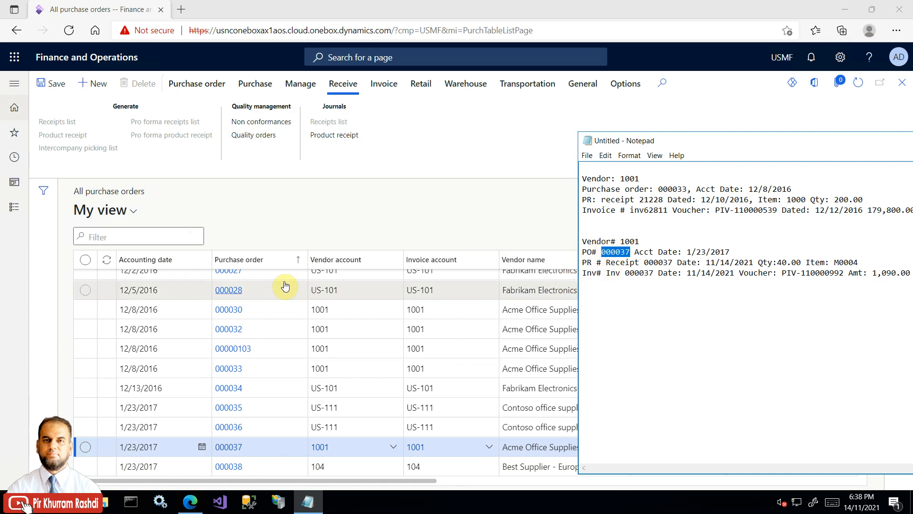
left_click(301, 263)
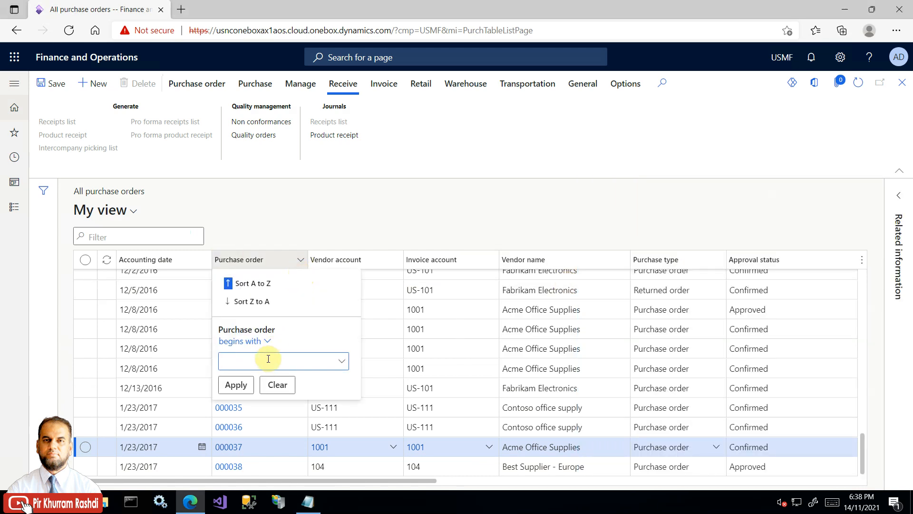
key("ctrl+v")
left_click(235, 384)
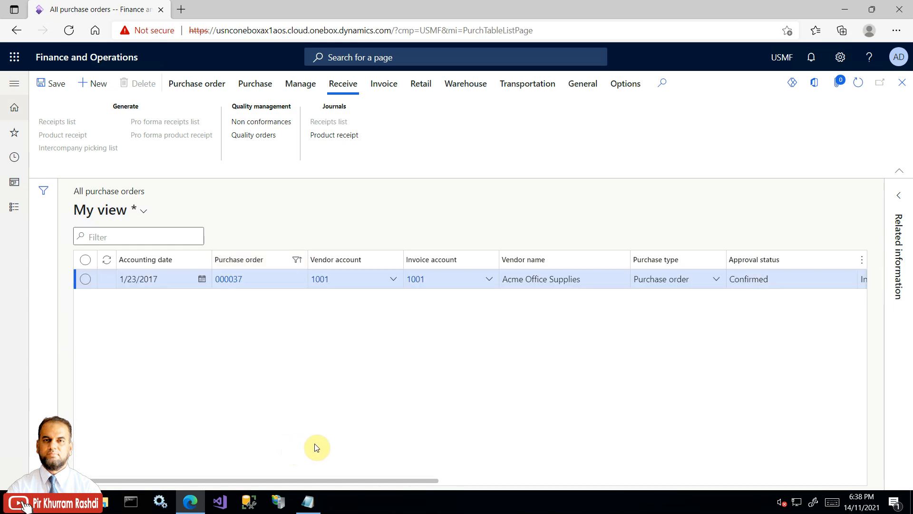
Step: Review the product receipt journal of the filtered purchase order and return to the order list
left_click_drag(393, 481, 201, 403)
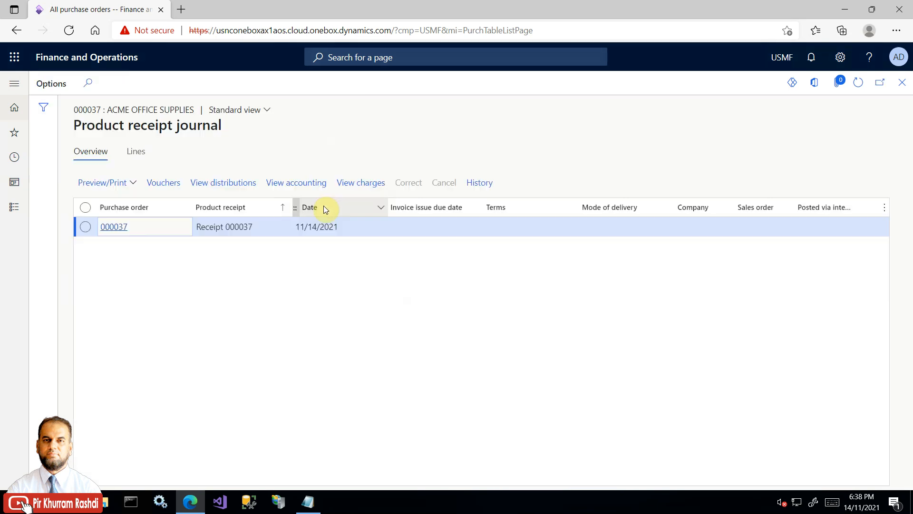
left_click(136, 151)
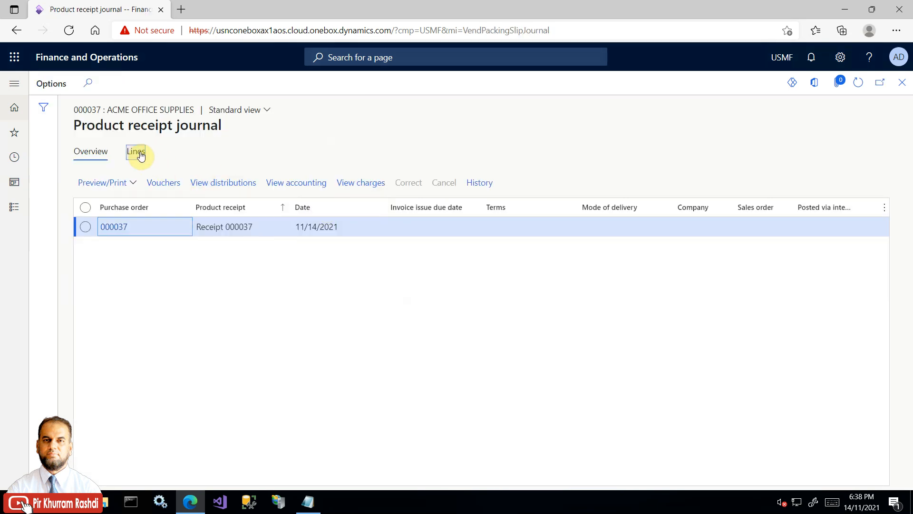
left_click(85, 152)
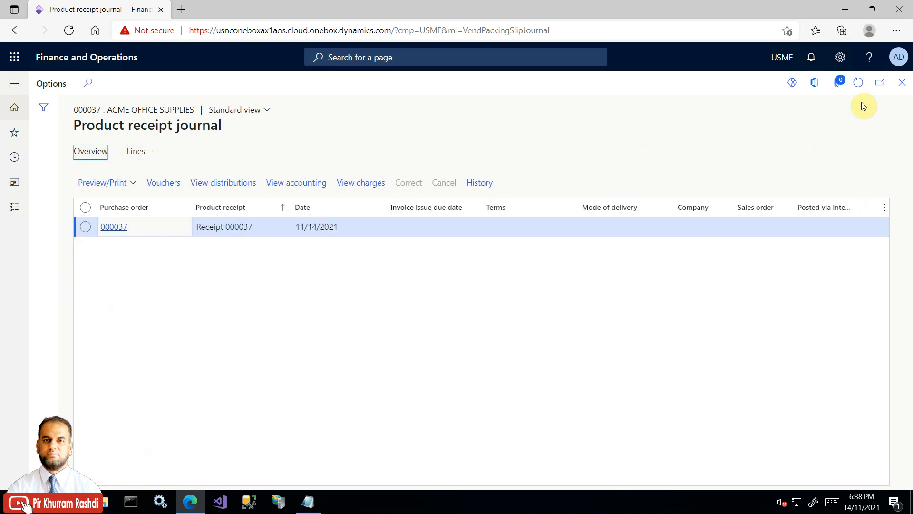
left_click(902, 84)
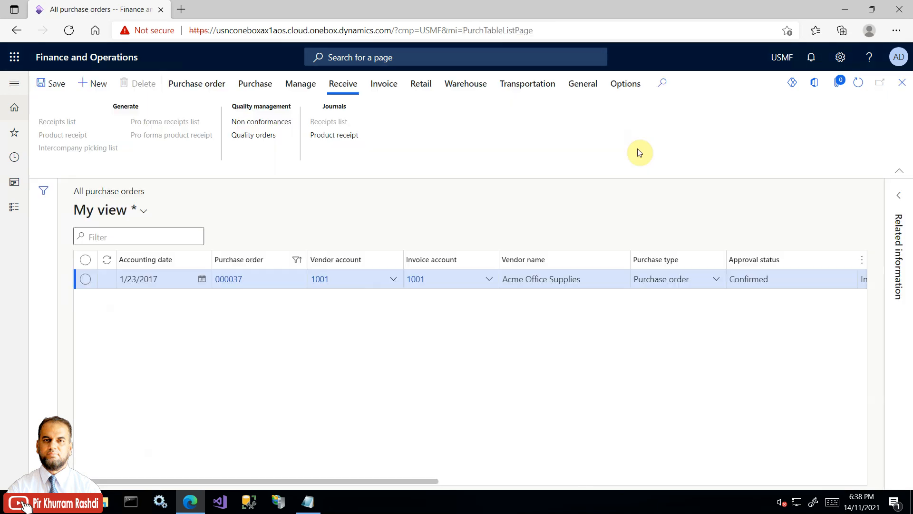
Step: Compare the order's invoice journal with the invoice number, voucher and amount in the Notepad notes, and close the journal
left_click(385, 86)
left_click(303, 127)
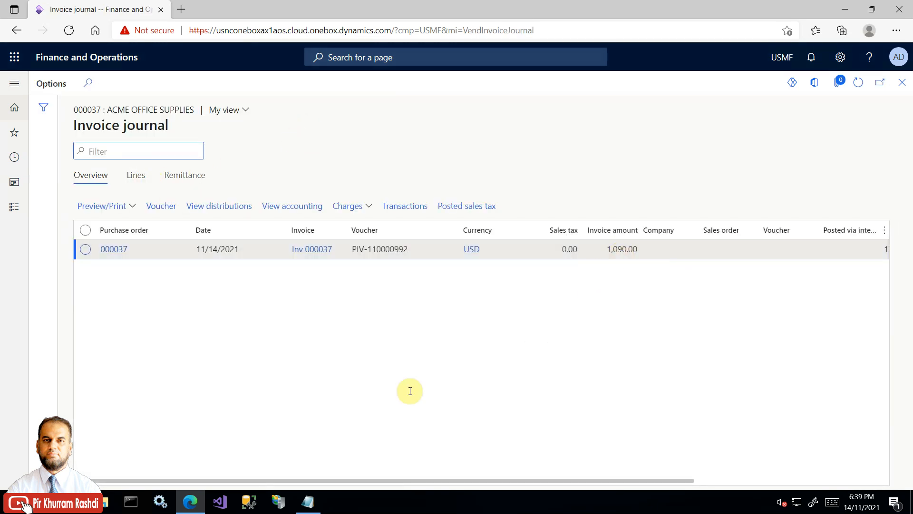
left_click(308, 502)
left_click_drag(803, 147, 551, 321)
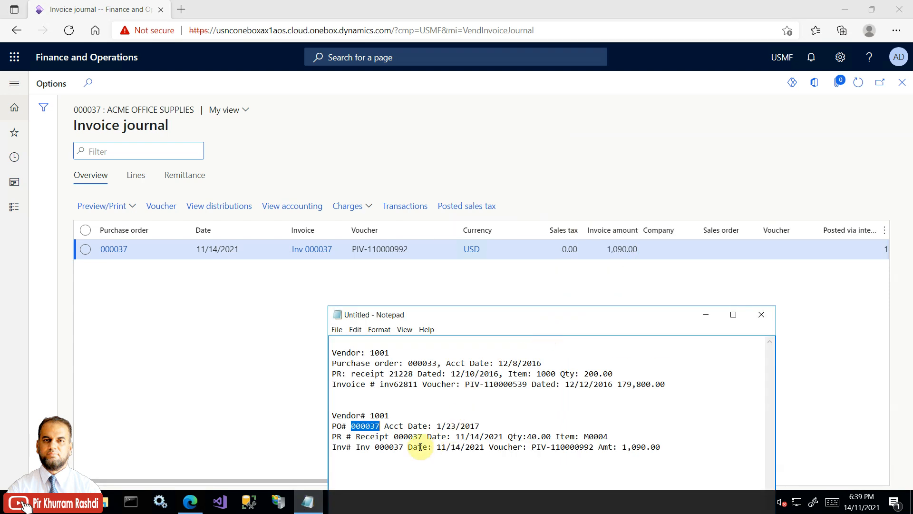
double_click(387, 447)
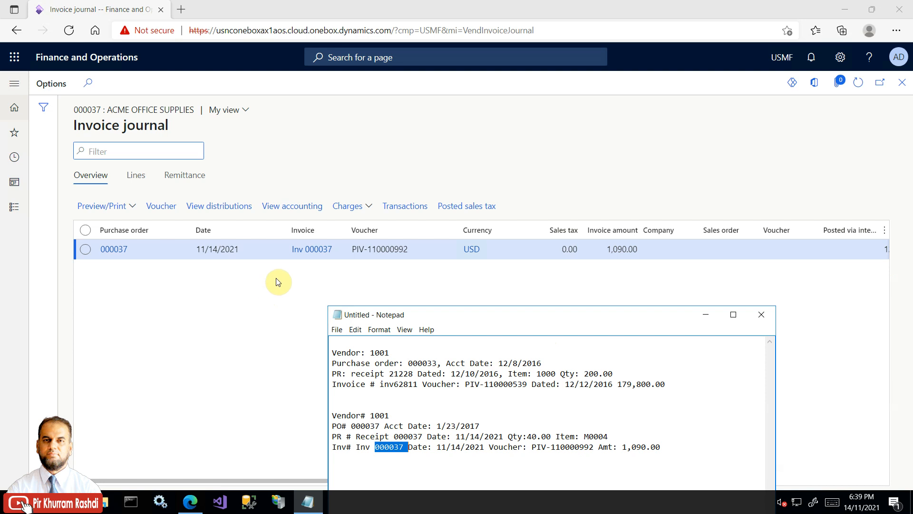
left_click_drag(531, 446, 664, 446)
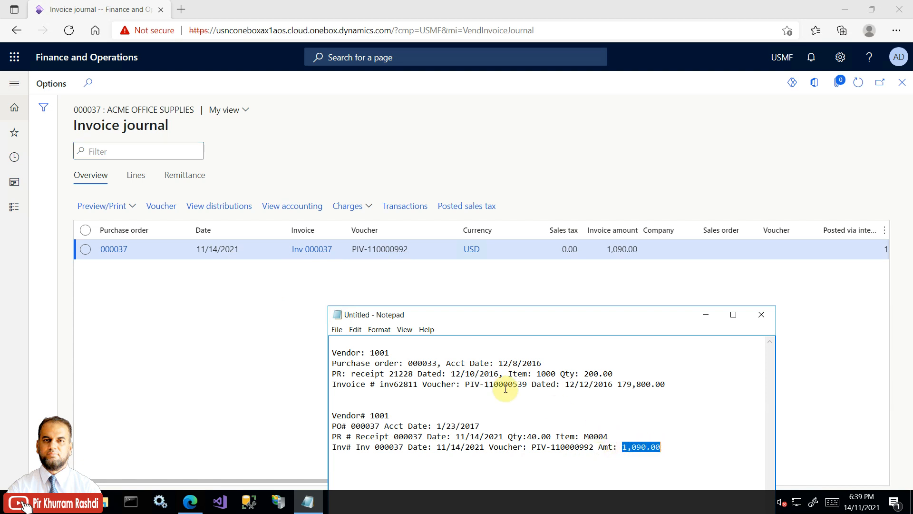
left_click(244, 359)
left_click(902, 84)
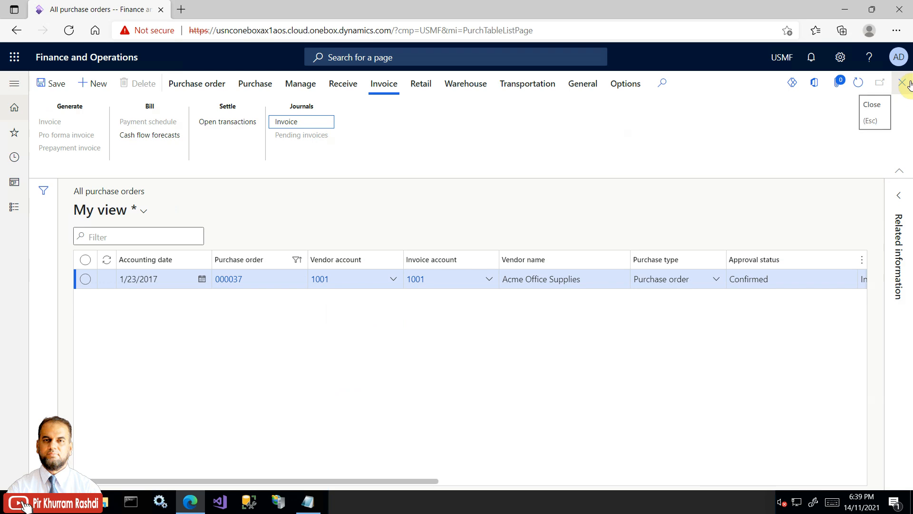
Step: Clear the purchase order filter and create a new purchase order for the second vendor account recorded in the Notepad notes
left_click(302, 262)
left_click(286, 385)
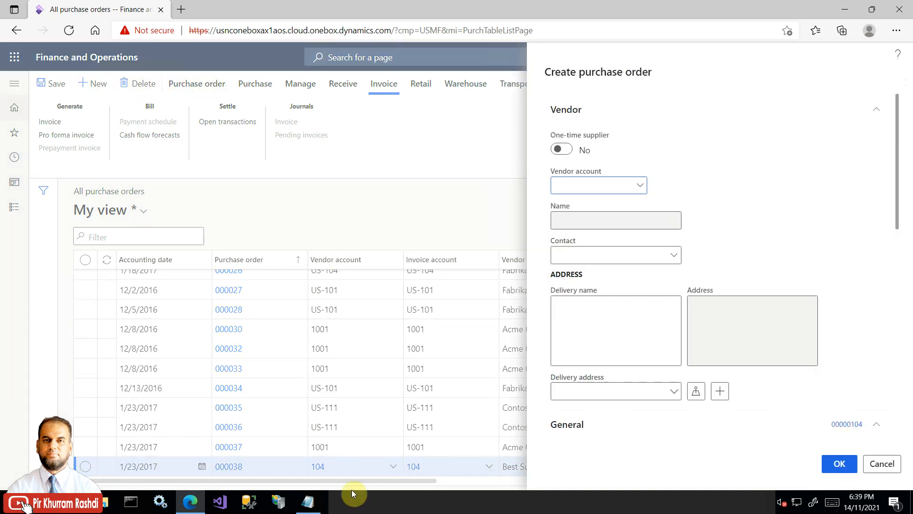
left_click(311, 503)
double_click(380, 415)
key("ctrl+c")
left_click(566, 185)
key("ctrl+v")
key("Tab")
left_click_drag(899, 196, 840, 291)
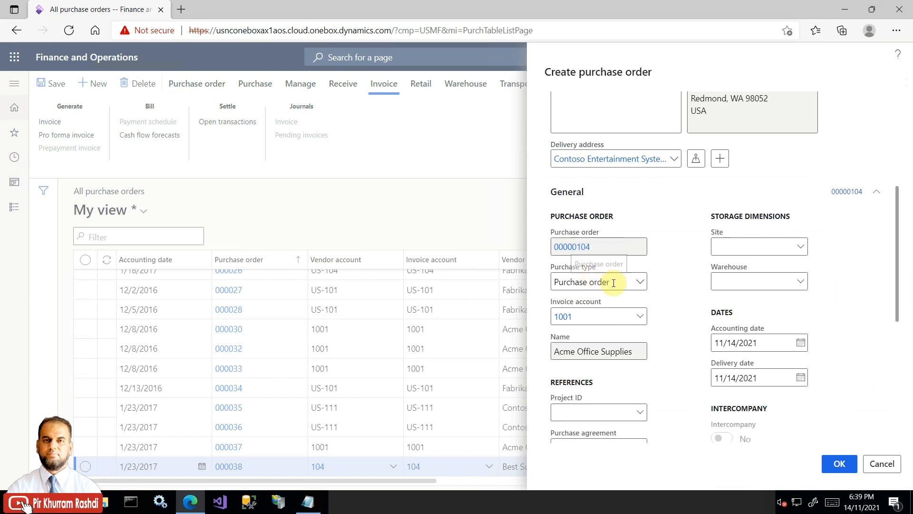
left_click_drag(900, 278, 904, 389)
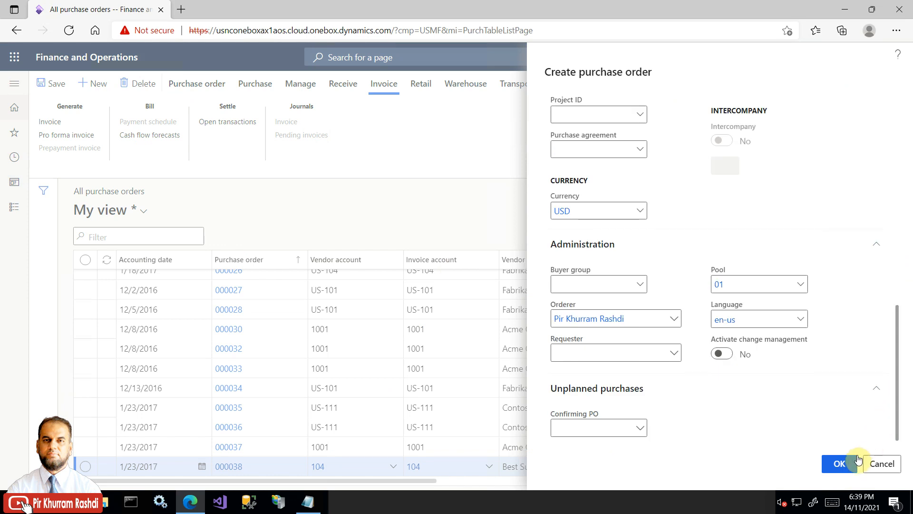
left_click(839, 464)
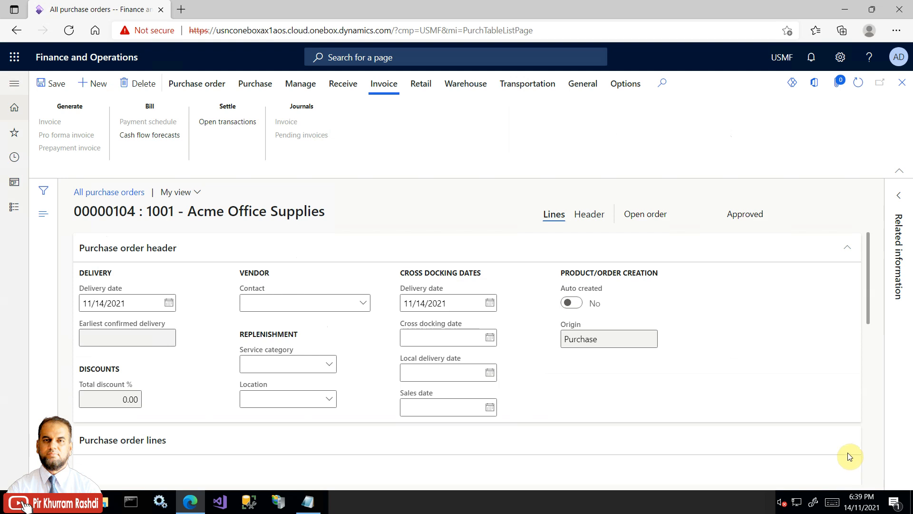
Step: Start a credit note on the new order and filter its invoice headers by the second purchase order number from the notes
left_click_drag(869, 294, 875, 347)
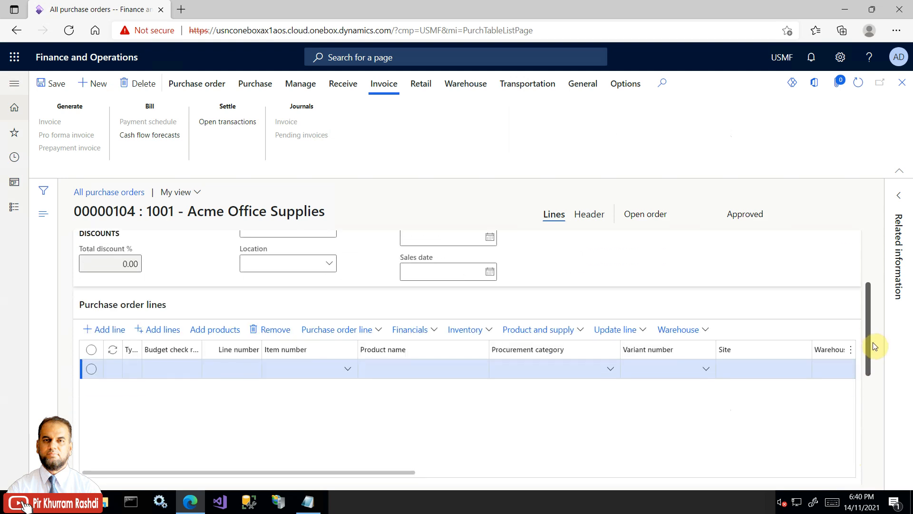
mouse_move(875, 346)
left_mouse_down()
mouse_move(880, 309)
mouse_move(880, 339)
left_mouse_up()
left_click(256, 87)
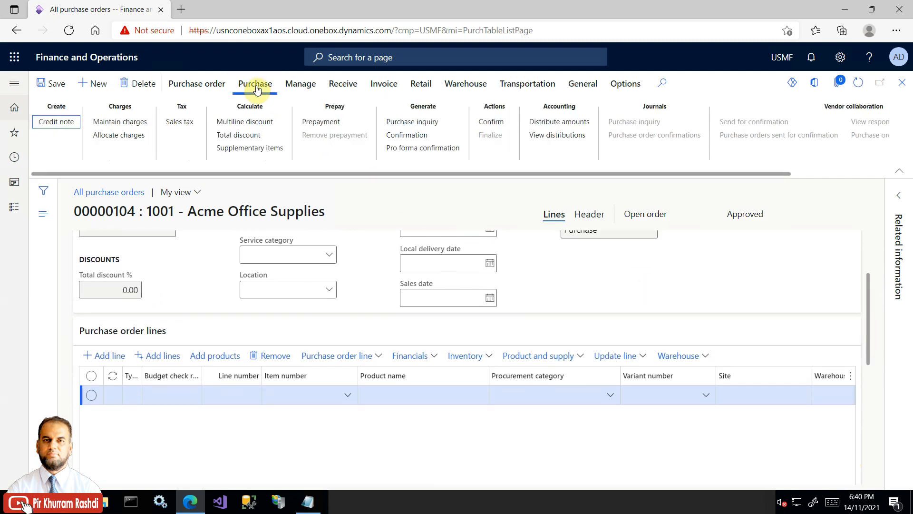
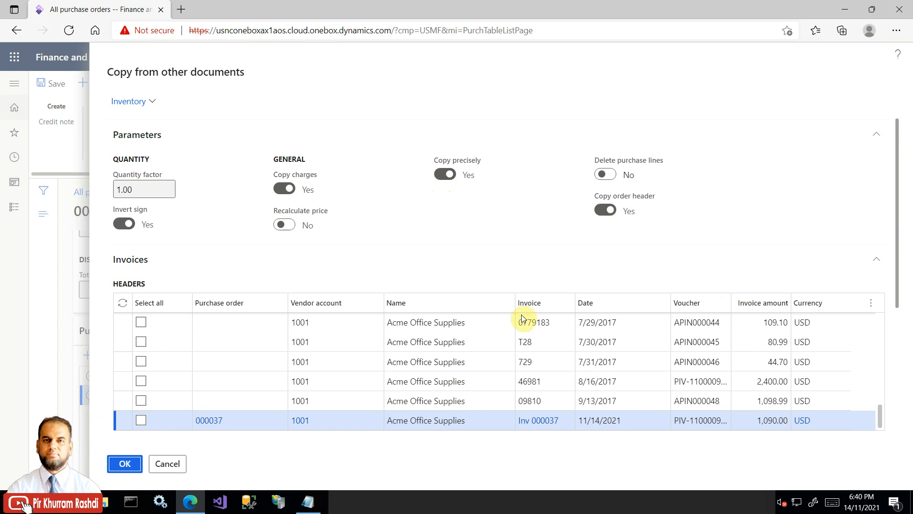
left_click(314, 502)
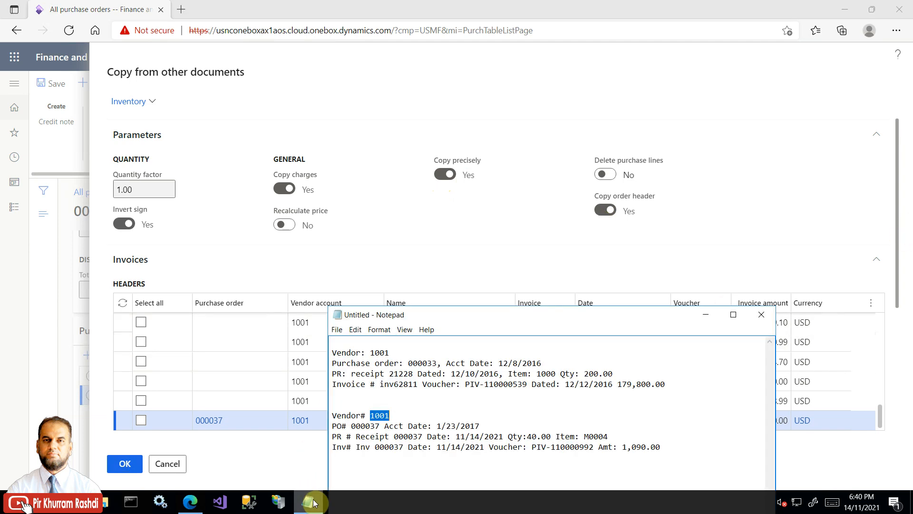
left_click_drag(379, 426, 353, 426)
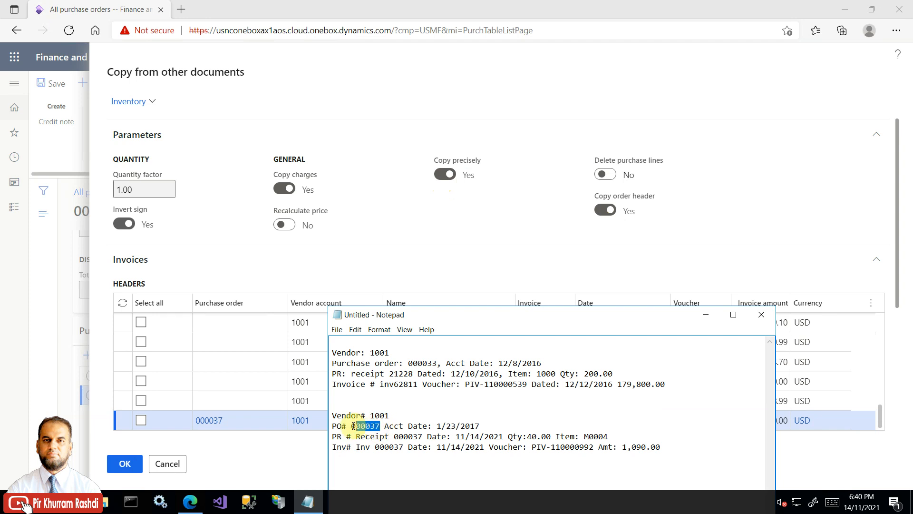
right_click(357, 425)
left_click(304, 316)
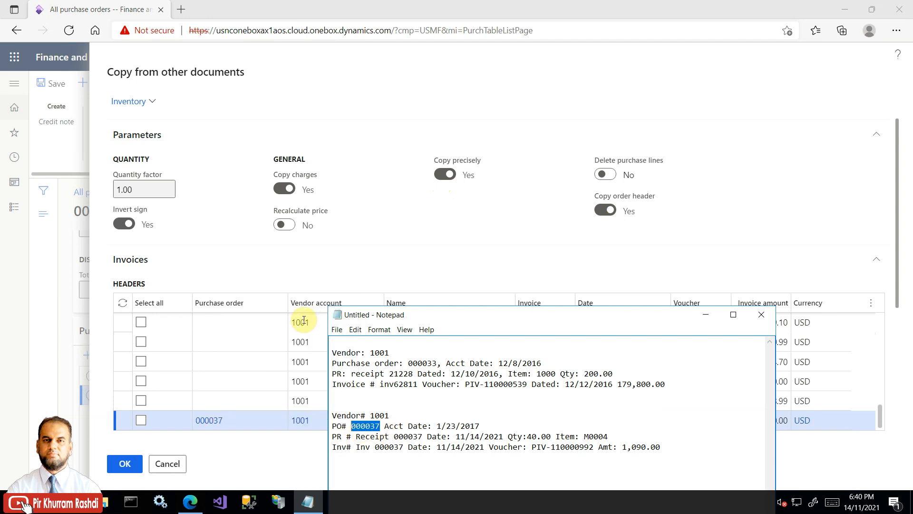
left_click(283, 304)
left_click(282, 301)
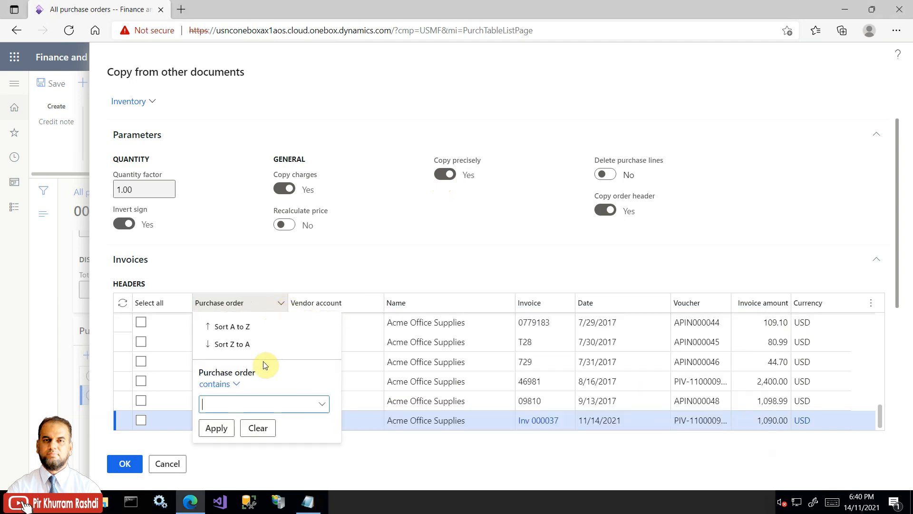
key("ctrl+v")
left_click(217, 427)
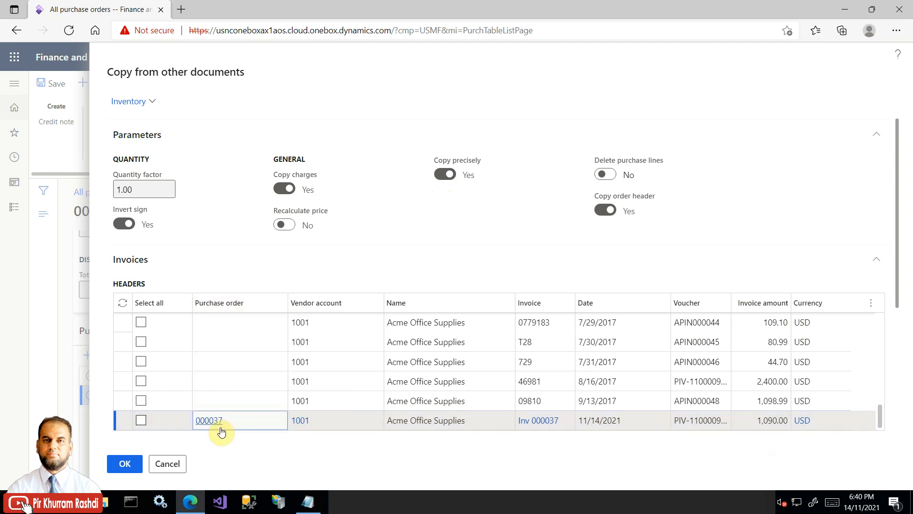
Step: Select the filtered invoice with its M0004 Crossover line and copy it into the new order as a credit note
left_click(141, 321)
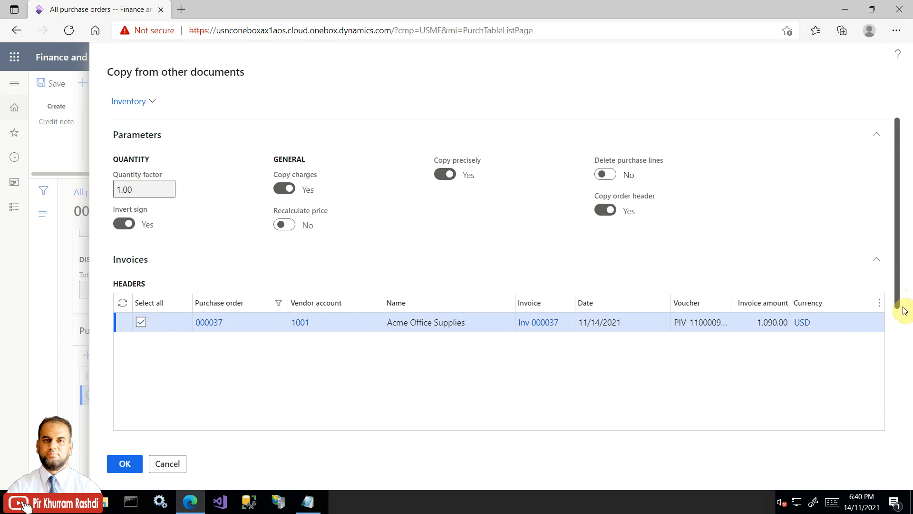
scroll(908, 378, "down", 3)
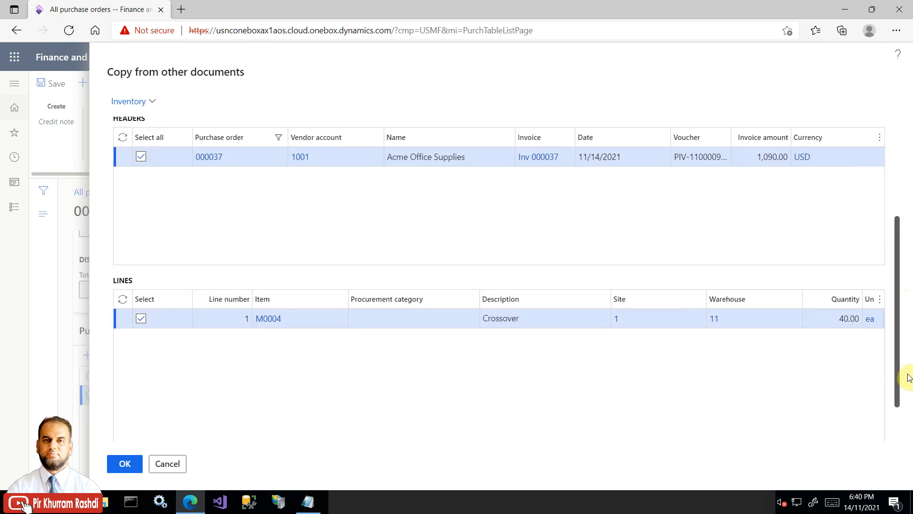
scroll(908, 378, "down", 1)
scroll(906, 373, "up", 2)
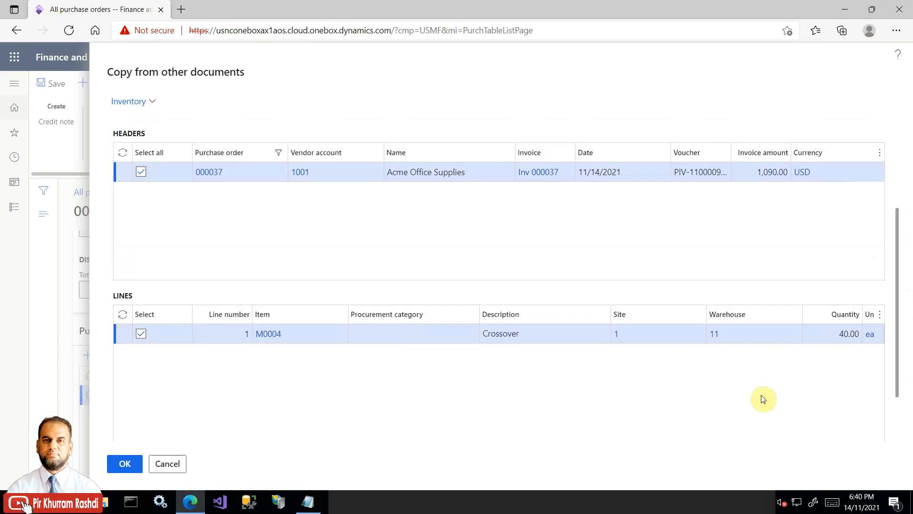
left_click(125, 463)
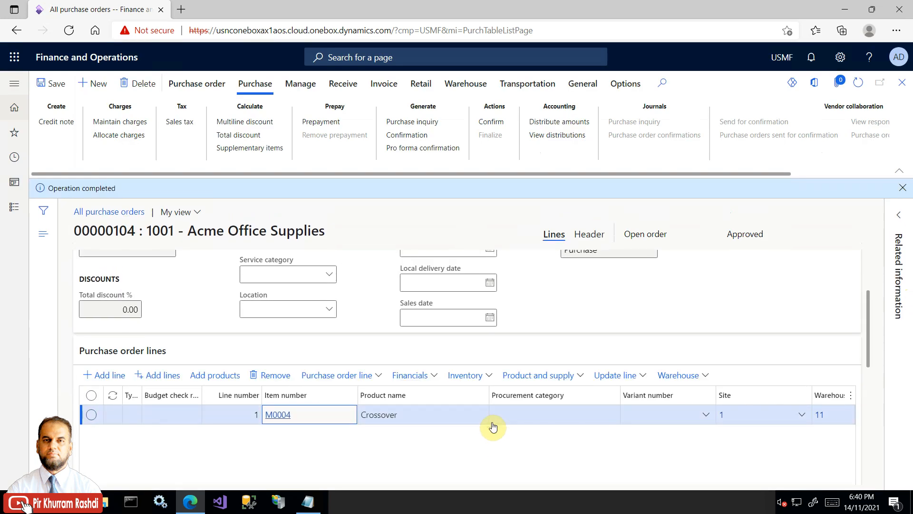
Step: Check the copied M0004 line's quantity, unit price and net amount, and look through its Setup details
left_click_drag(871, 329, 869, 352)
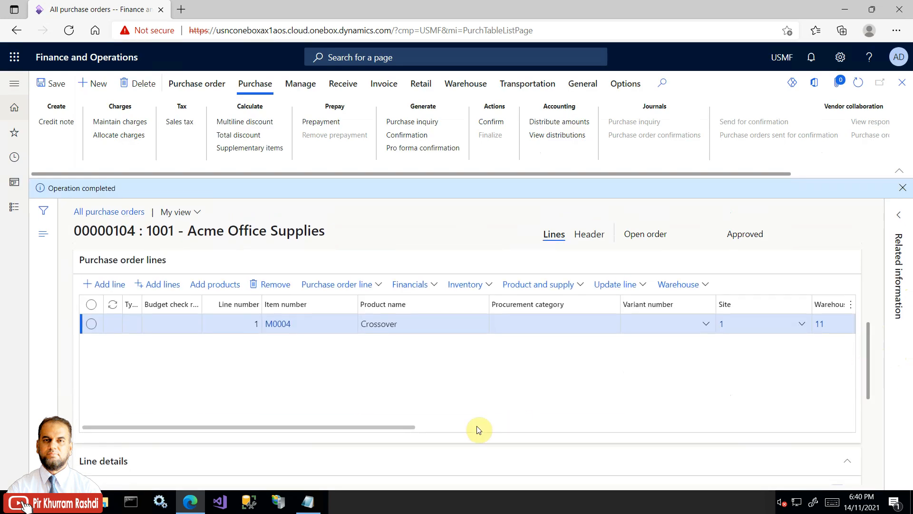
left_click_drag(406, 427, 652, 429)
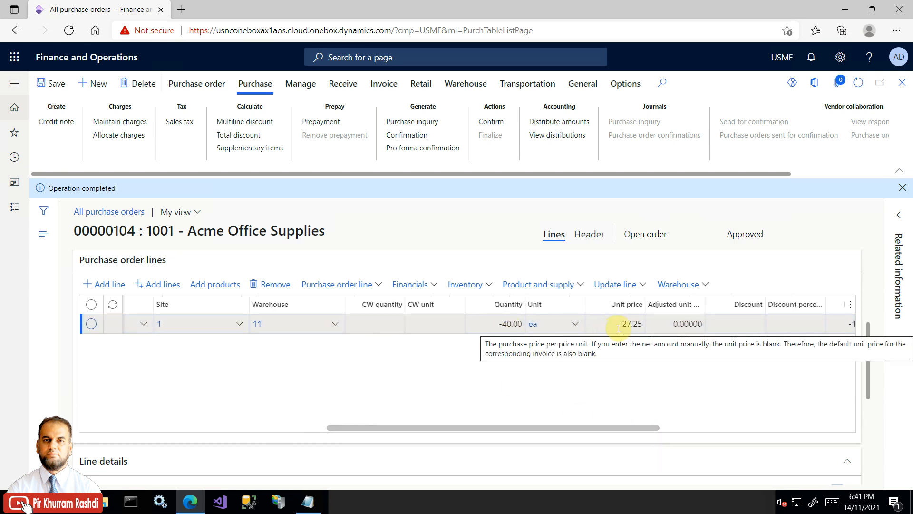
left_click(665, 429)
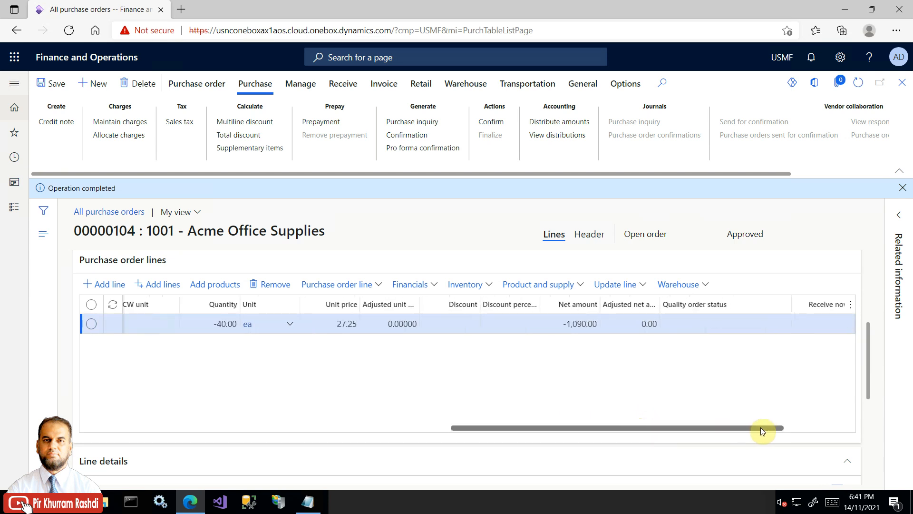
left_click_drag(869, 324, 864, 427)
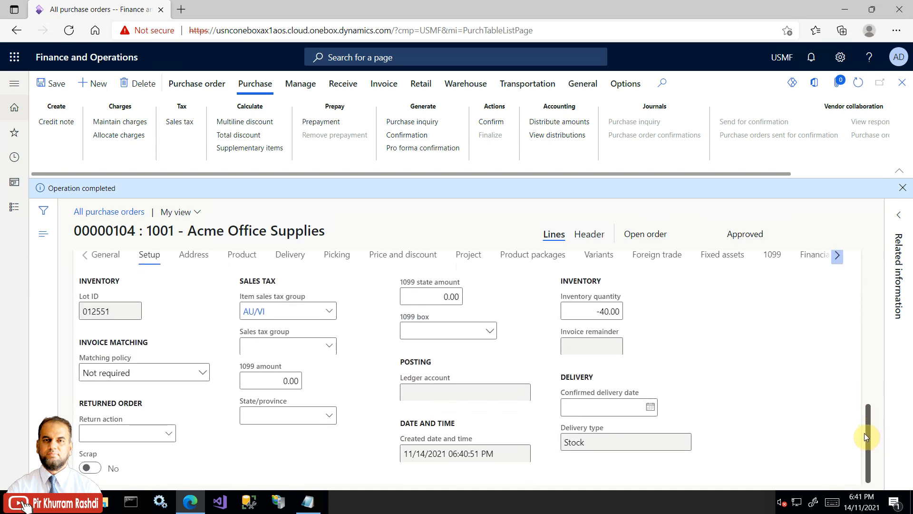
Step: Examine the M0004 line's Product details, checking the item reference's type, number and lot
left_click(242, 273)
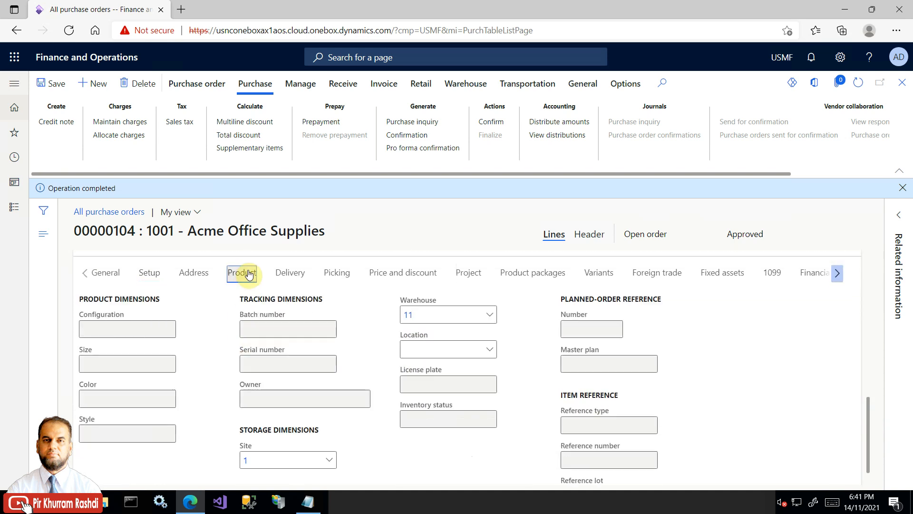
left_click_drag(870, 421, 867, 441)
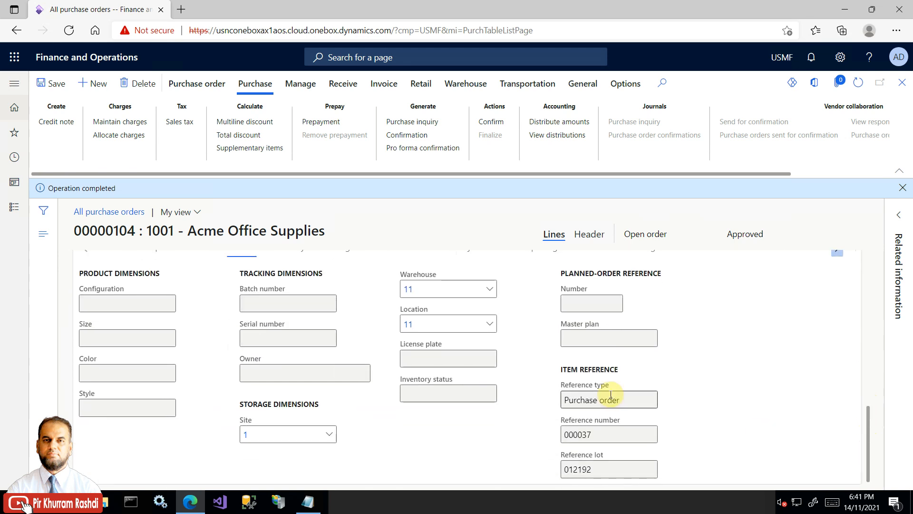
left_click(585, 399)
left_click(614, 436)
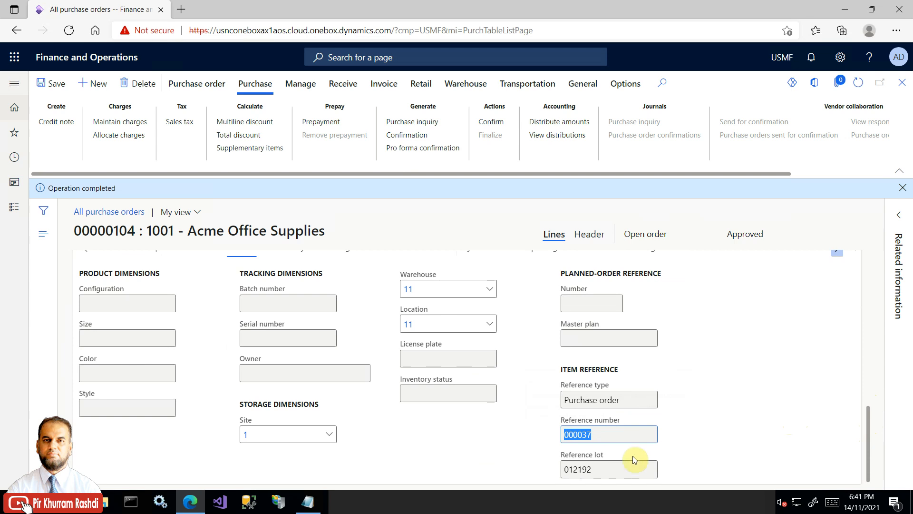
left_click(604, 470)
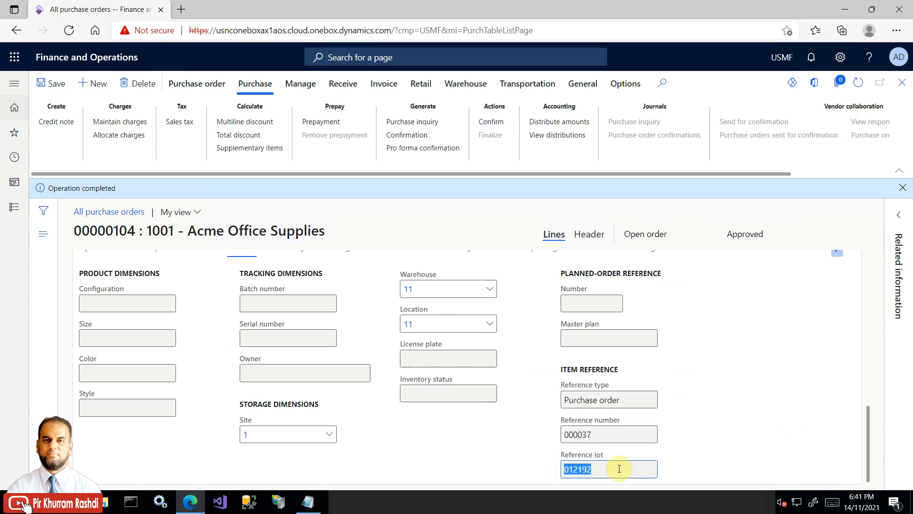
mouse_move(619, 468)
Step: Check the credit line's own lot ID in its Setup details
left_click_drag(866, 424, 866, 413)
left_click(149, 280)
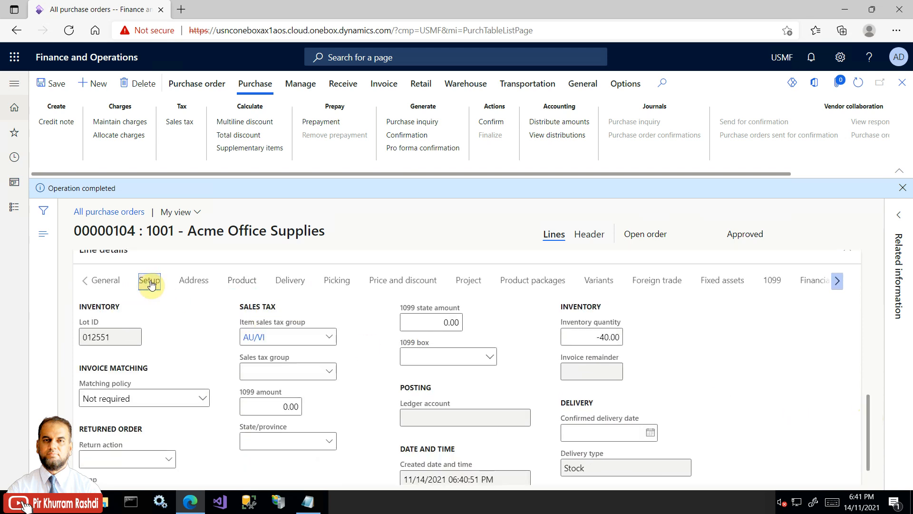
left_click_drag(120, 337, 55, 340)
scroll(869, 404, "down", 2)
left_click_drag(864, 433, 863, 378)
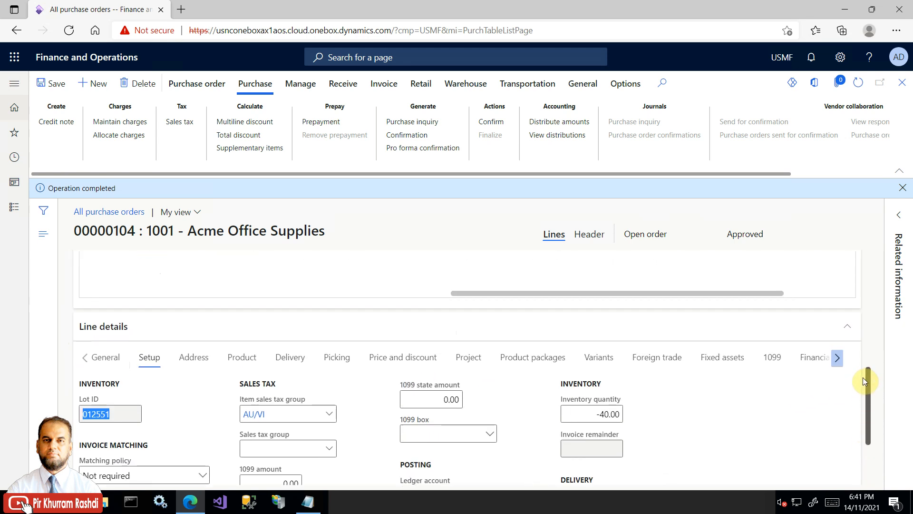
Step: Copy the line's reference lot 012192 from its Product details into the Notepad notes, labelled "Orignal Lot #"
left_click(259, 364)
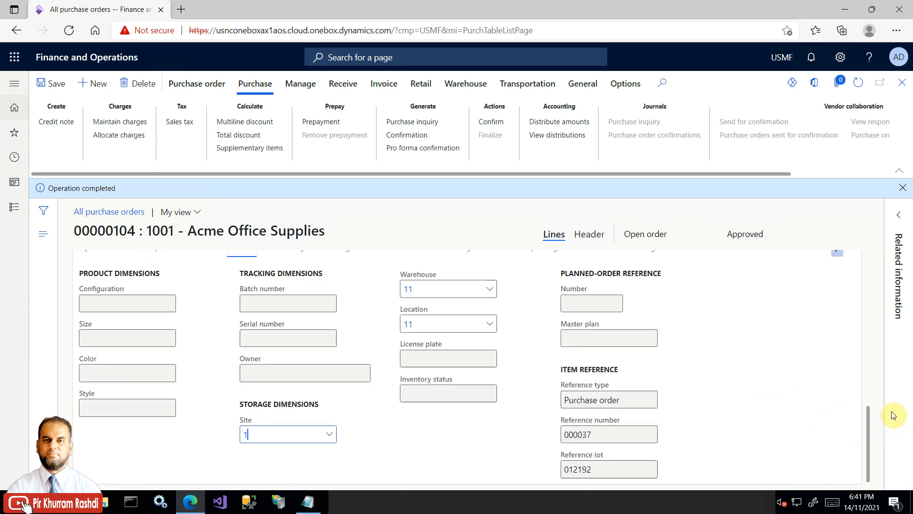
left_click(604, 467)
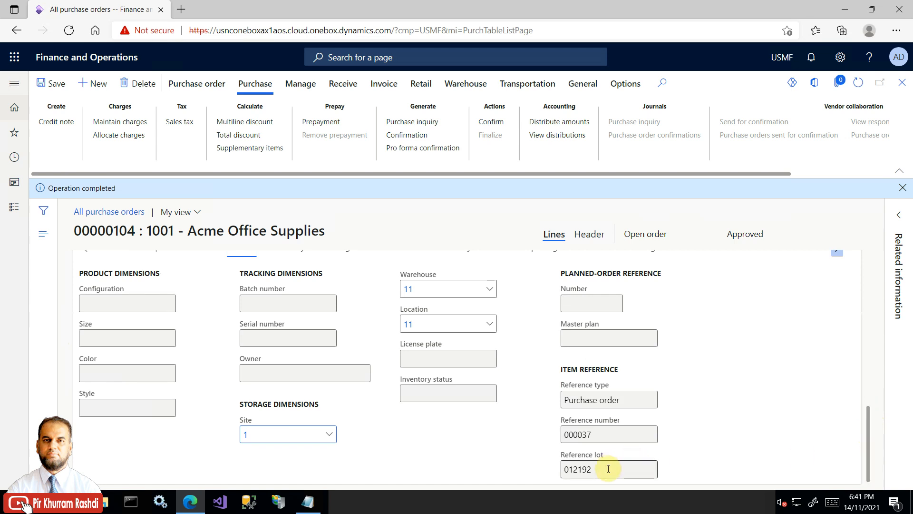
right_click(579, 470)
left_click(627, 241)
type("Lot #")
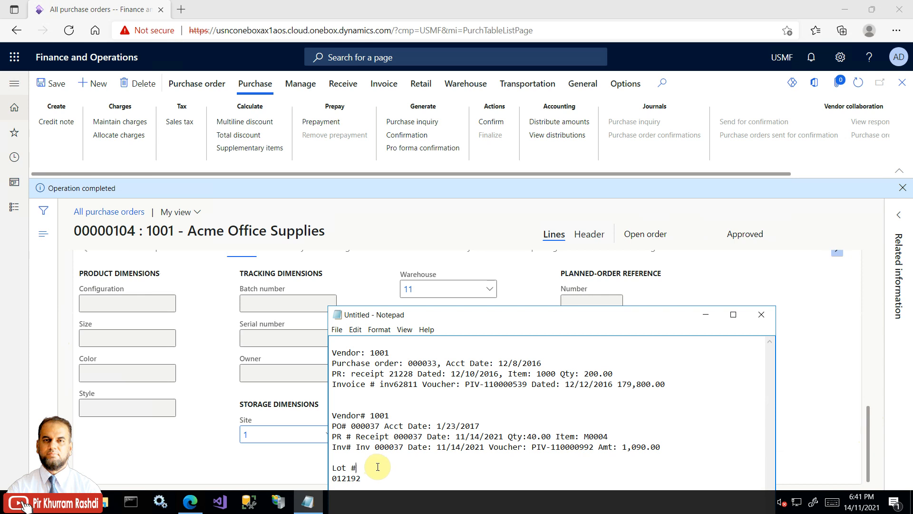
type("Orignal")
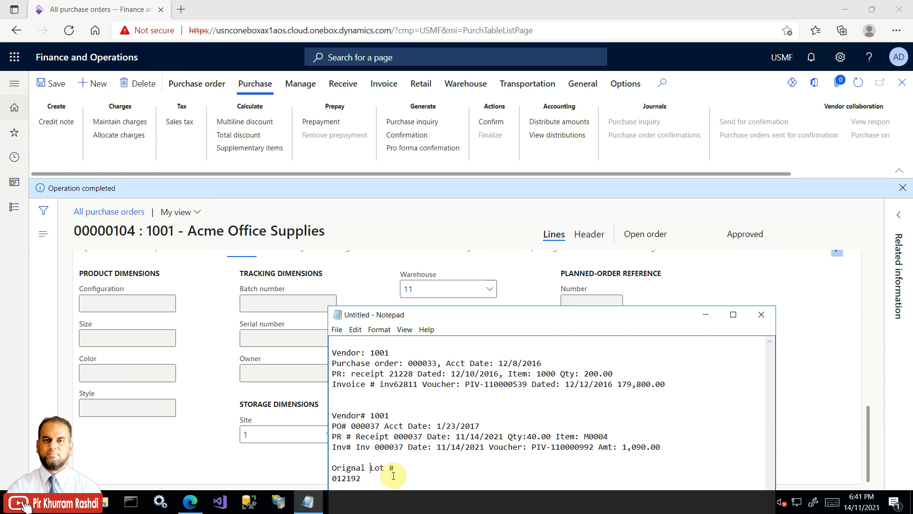
left_click(415, 468)
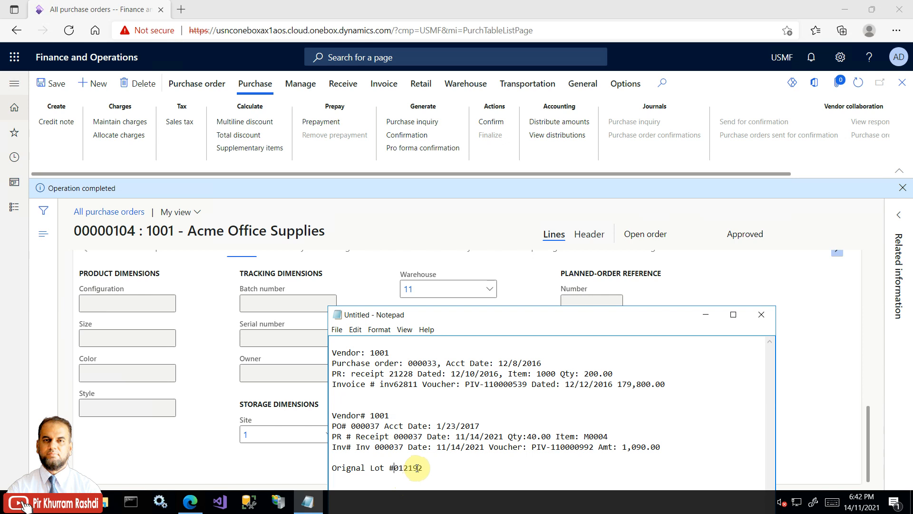
Step: Open the inventory marking of the M0004 line and compare its marking transaction with the marked original purchase order lot
left_click(693, 285)
scroll(693, 285, "down", 5)
left_click(486, 366)
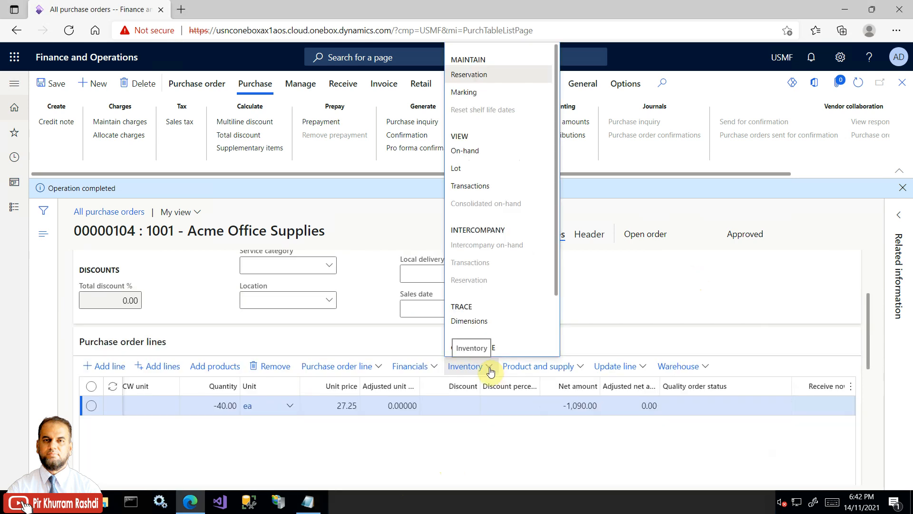
left_click(503, 92)
left_click(557, 351)
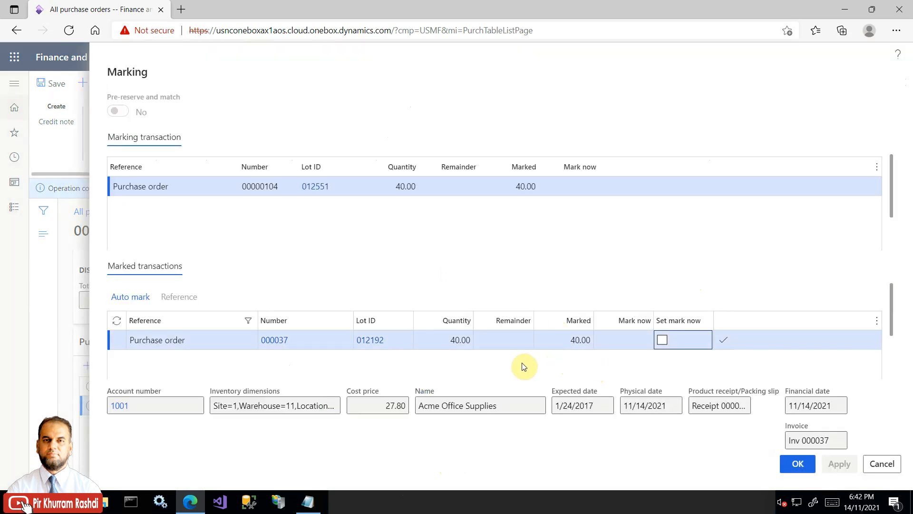
left_click(286, 186)
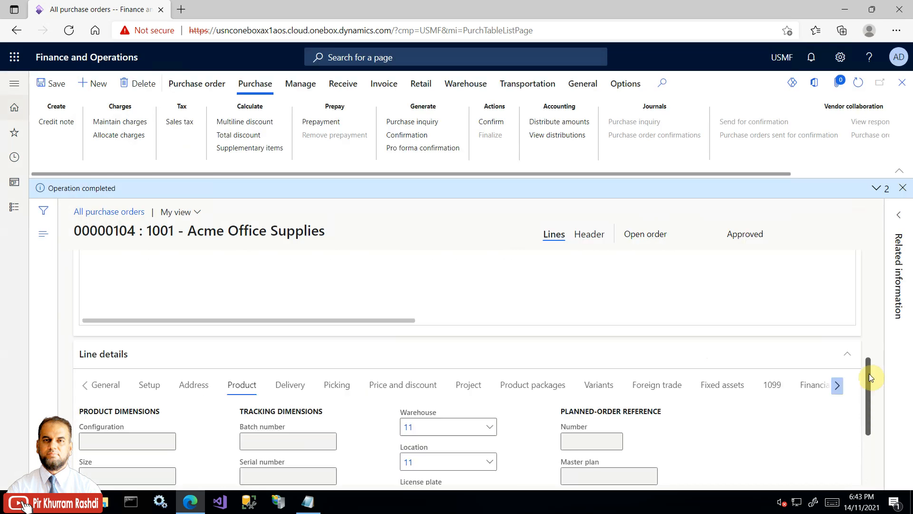
Step: Set the accounting date in the order header's Setup section to 1/23/2017, copied from the Notepad notes
left_click_drag(869, 373, 871, 332)
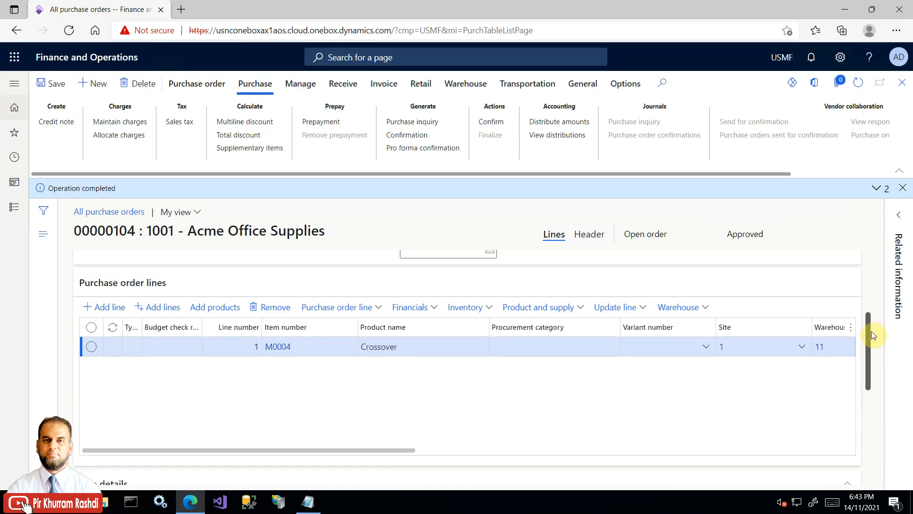
left_click_drag(353, 450, 293, 443)
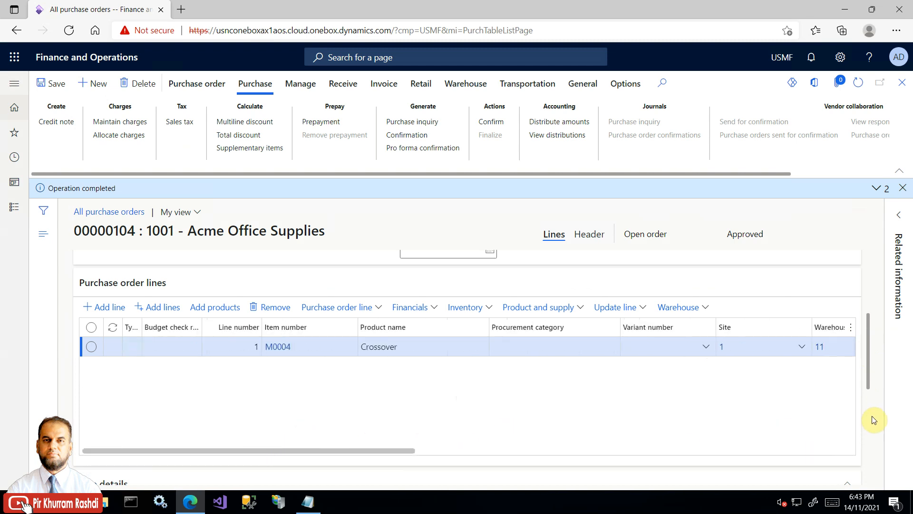
left_click_drag(868, 355, 877, 292)
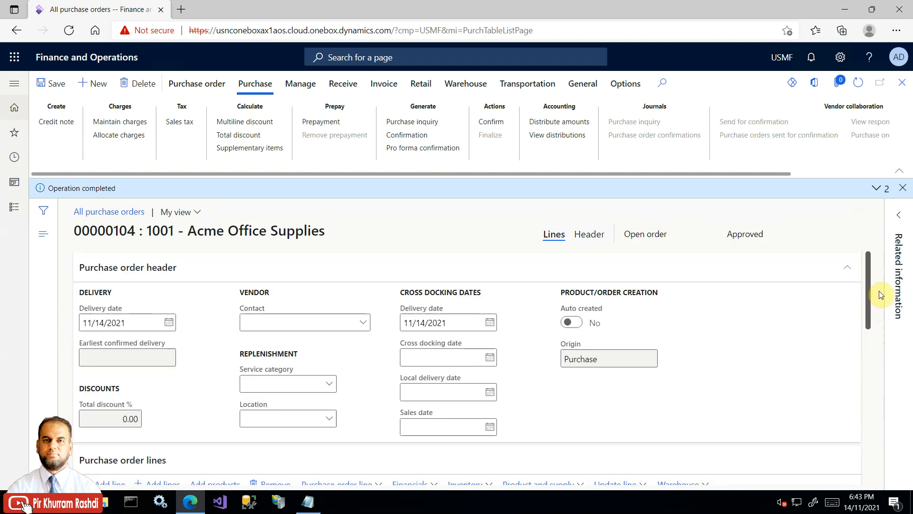
mouse_move(879, 292)
left_mouse_down()
mouse_move(875, 306)
mouse_move(877, 284)
left_mouse_up()
left_click(591, 243)
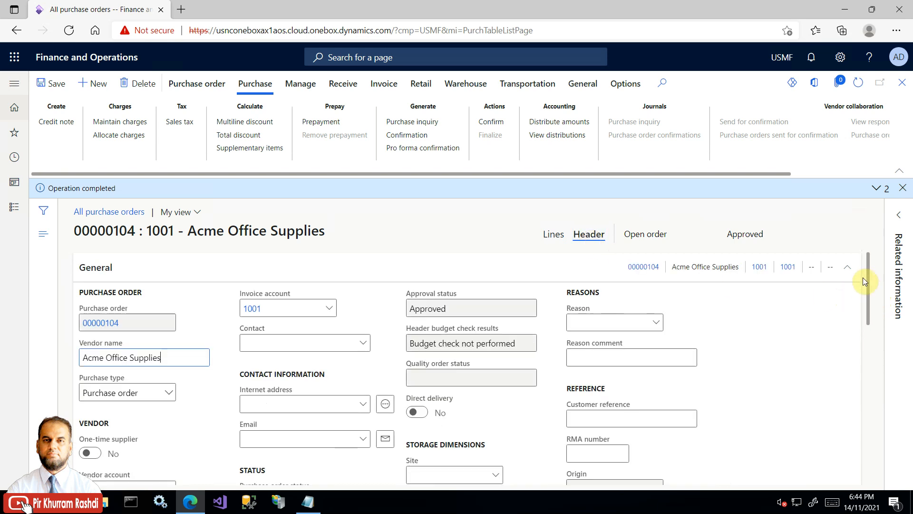
left_click_drag(868, 273, 861, 386)
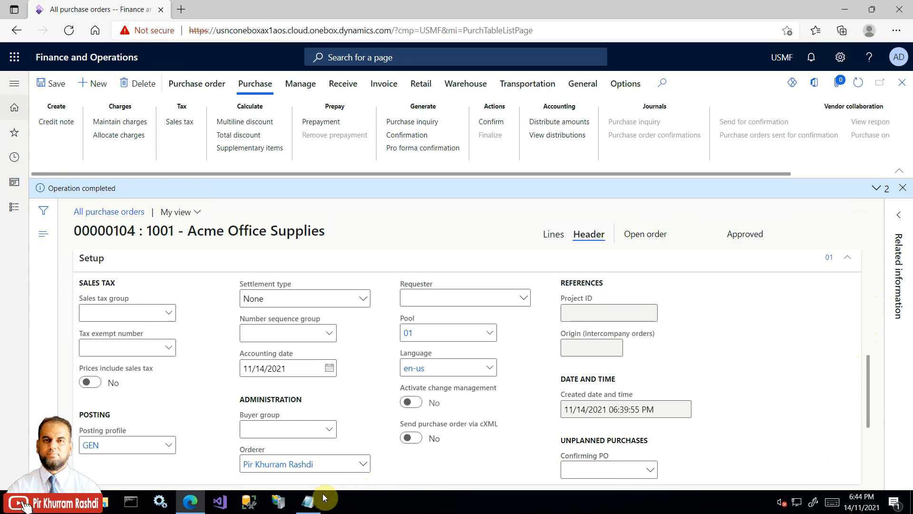
left_click(308, 501)
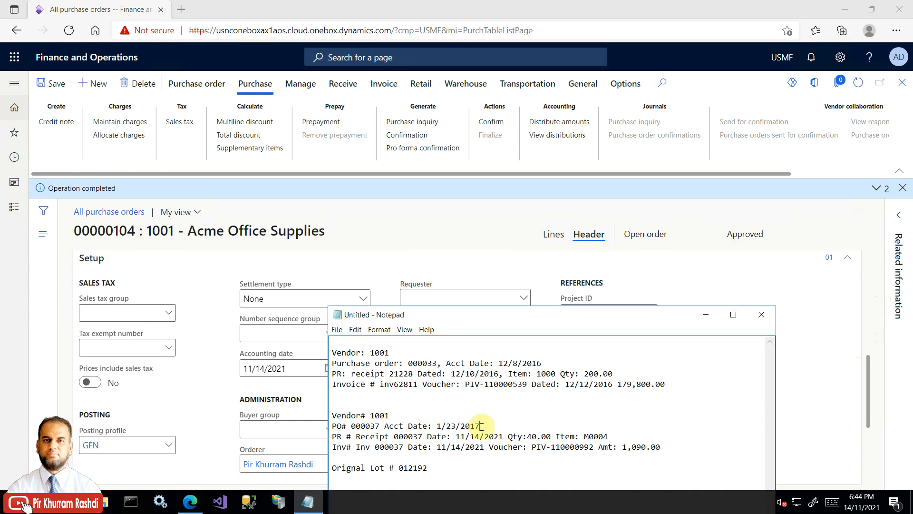
left_click_drag(479, 426, 436, 425)
key("ctrl+c")
left_click(281, 368)
key("ctrl+v")
left_click(286, 338)
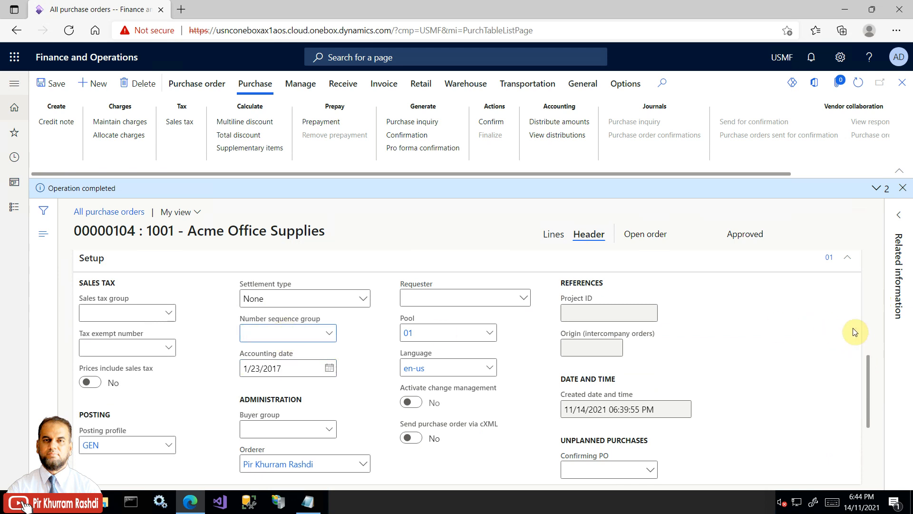
Step: Confirm the new credit purchase order and dismiss the notifications
left_click(489, 122)
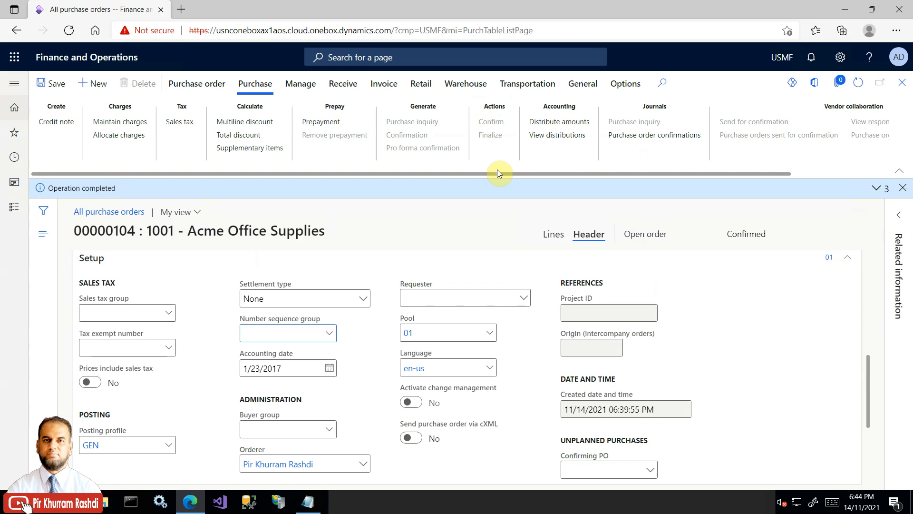
left_click(877, 191)
left_click(877, 192)
left_click(903, 187)
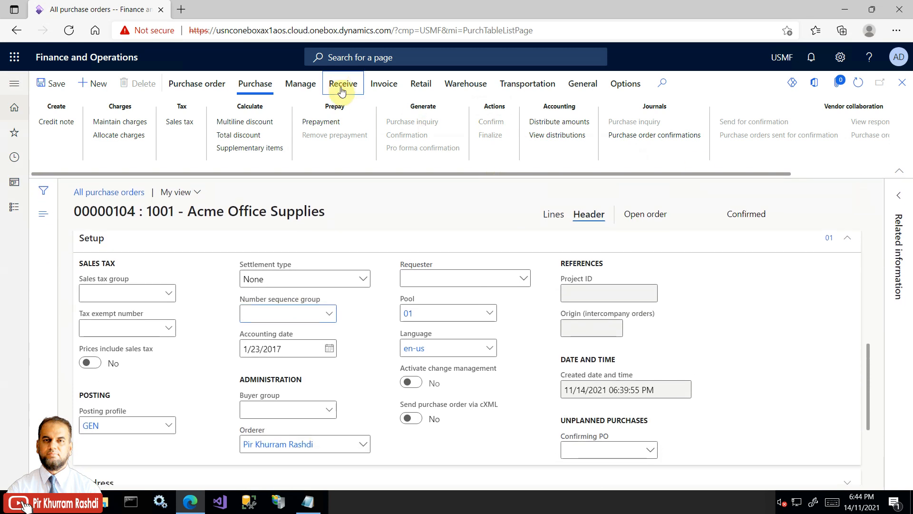
Step: Start a product receipt for the order and enter its receipt number as "Rev - " plus the original receipt number from the notes
left_click(343, 86)
left_click(88, 135)
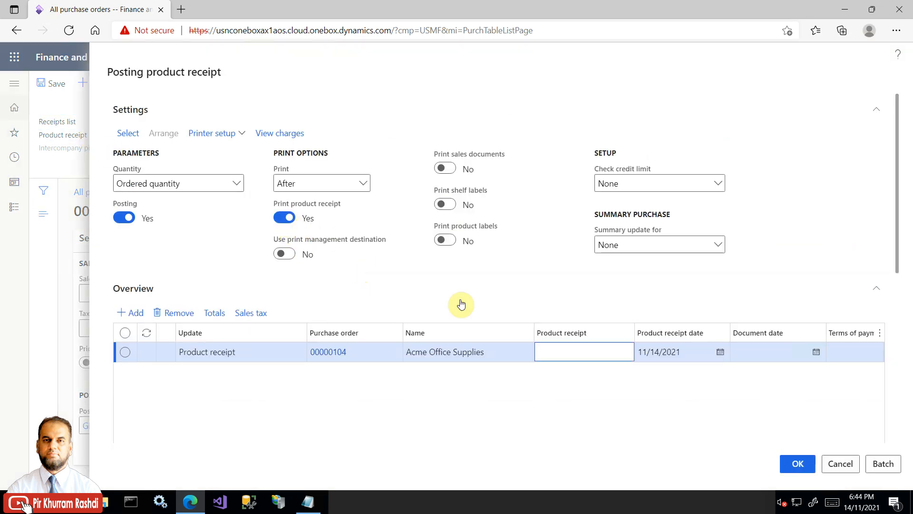
left_click(553, 352)
left_click(313, 504)
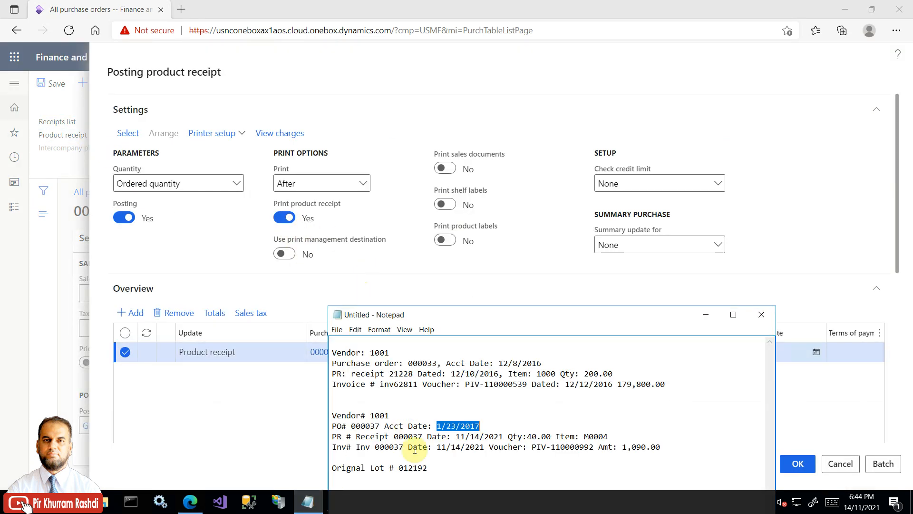
double_click(408, 436)
left_click_drag(381, 436, 358, 436)
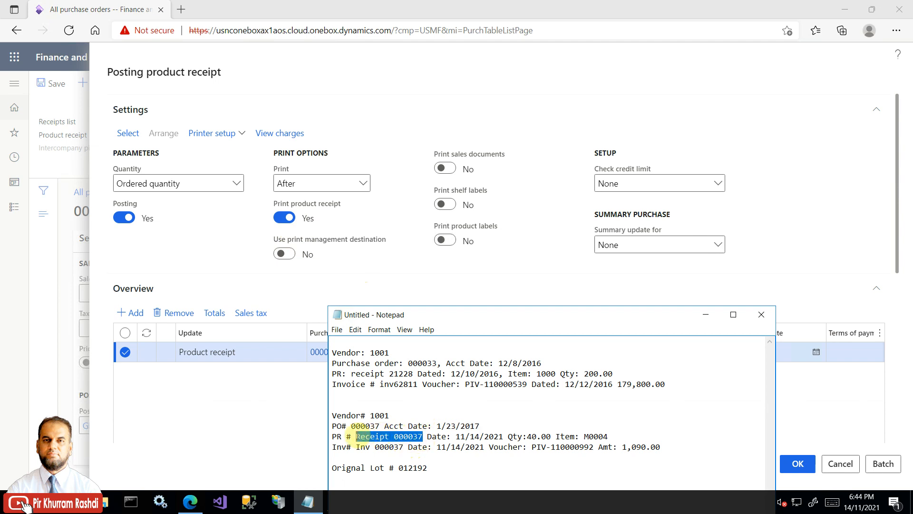
key("alt+Tab")
left_click(571, 351)
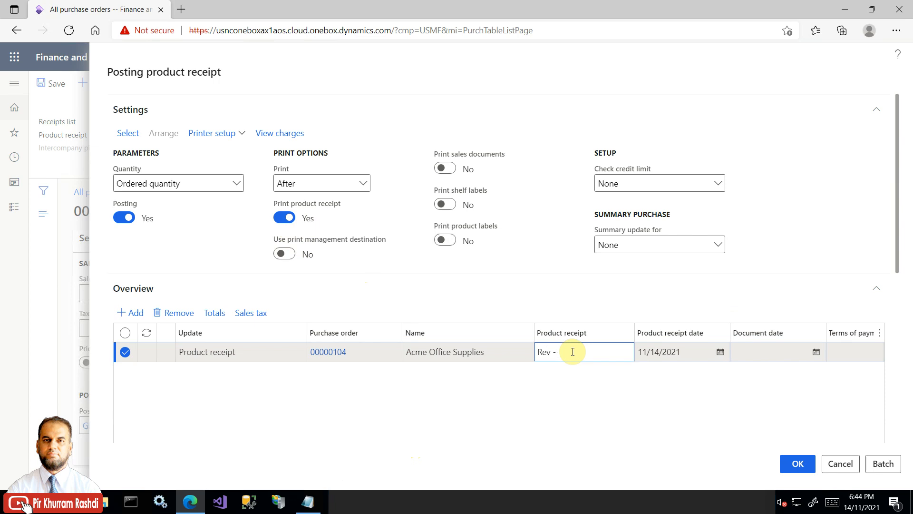
Step: Set the product receipt date to 11/14/2021, copied from the receipt line in the Notepad notes
left_click(310, 505)
left_click_drag(456, 436, 503, 437)
key("ctrl+c")
left_click(243, 428)
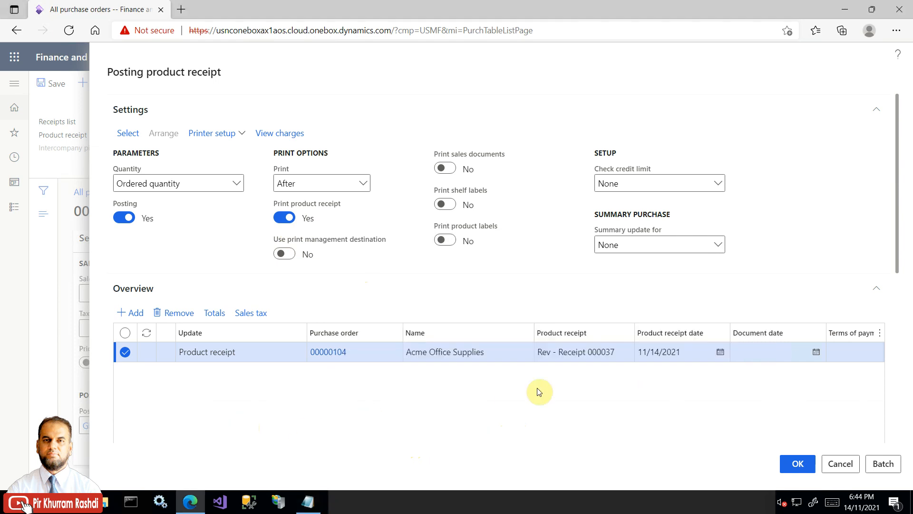
left_click(685, 352)
left_click_drag(694, 352, 620, 353)
key("ctrl+v")
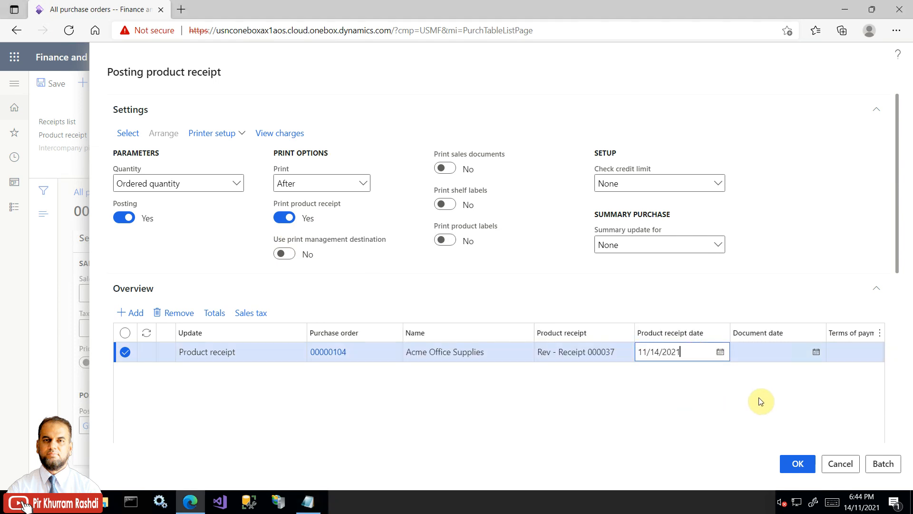
Step: Post the product receipt, look over the printed receipt document and close it
left_click(797, 457)
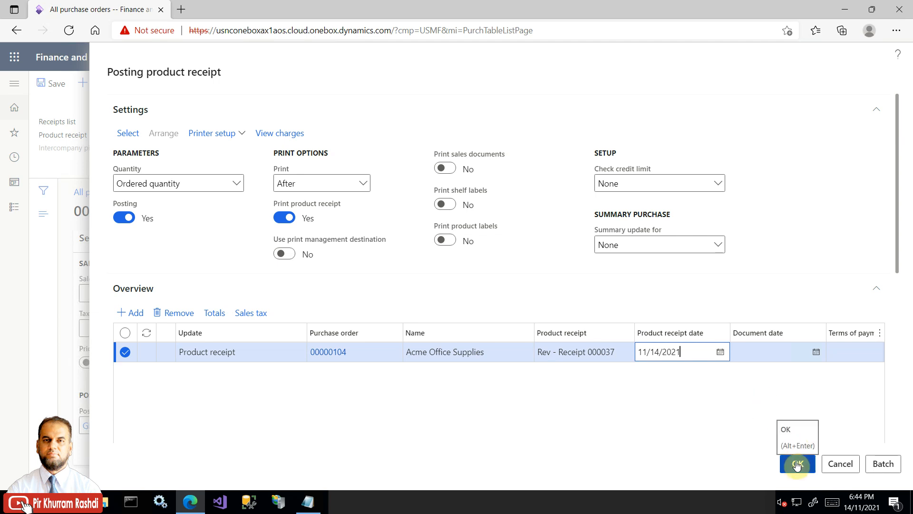
left_click(797, 464)
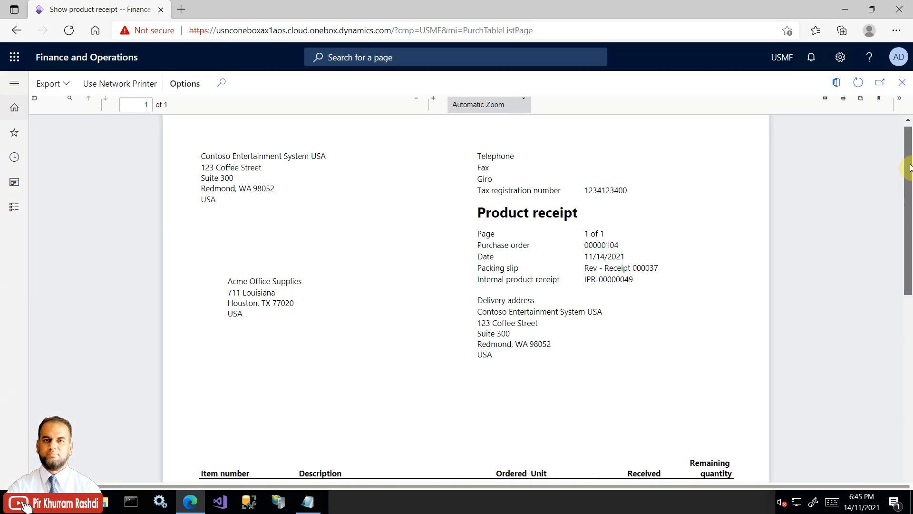
left_click_drag(907, 167, 906, 119)
left_click(905, 85)
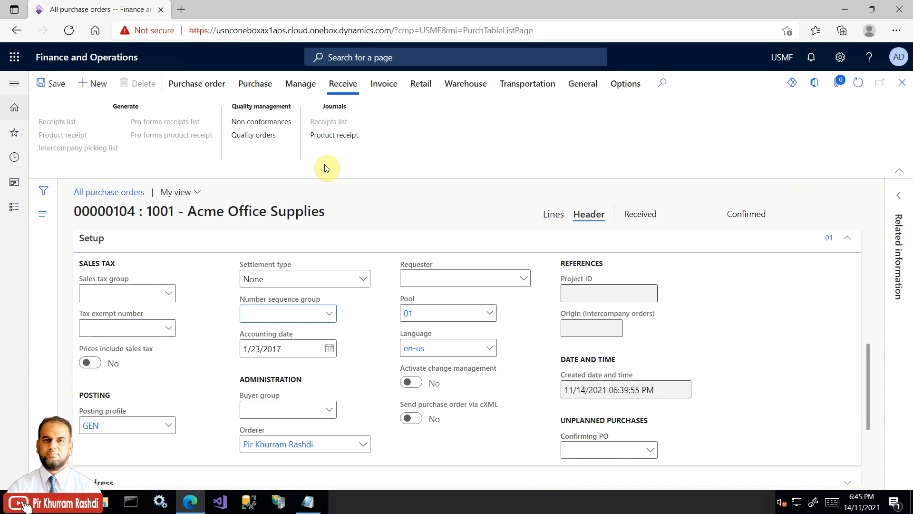
Step: Start a vendor invoice from the received order and place the Notepad notes beside the invoice form
left_click(381, 85)
left_click(64, 123)
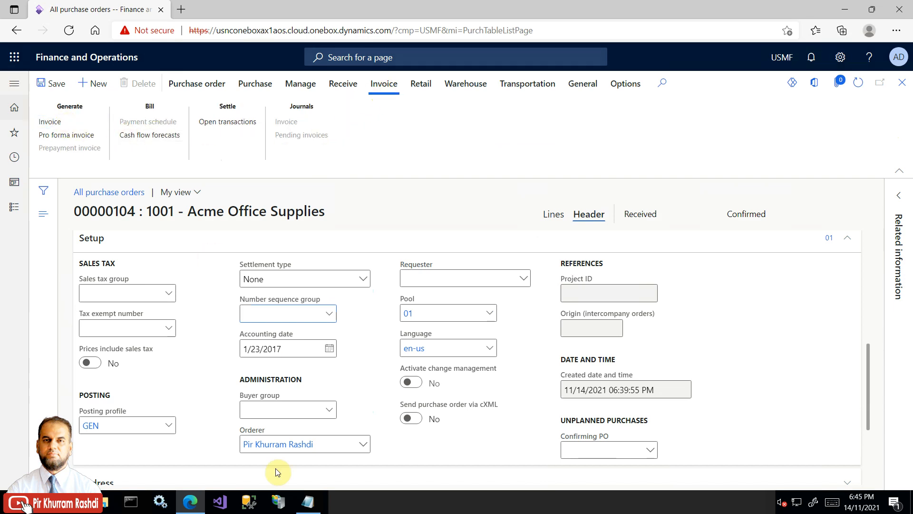
left_click(308, 503)
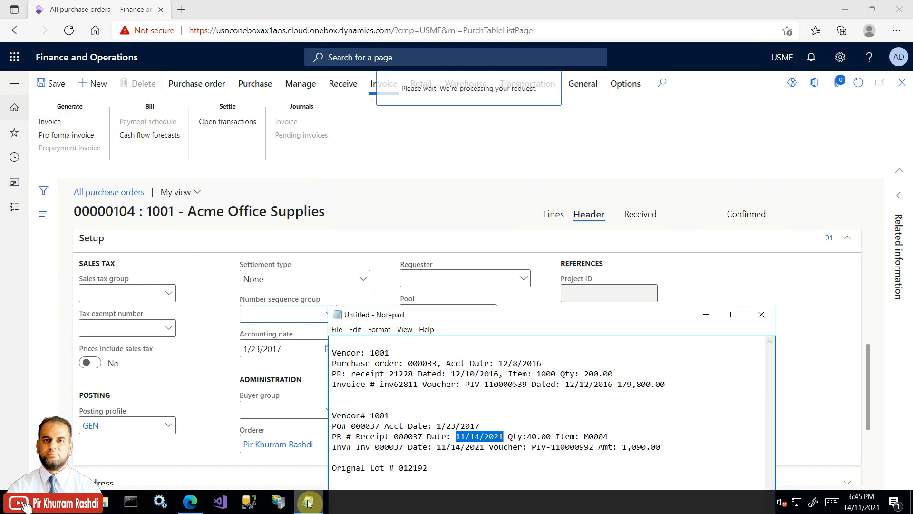
left_click_drag(528, 316, 683, 255)
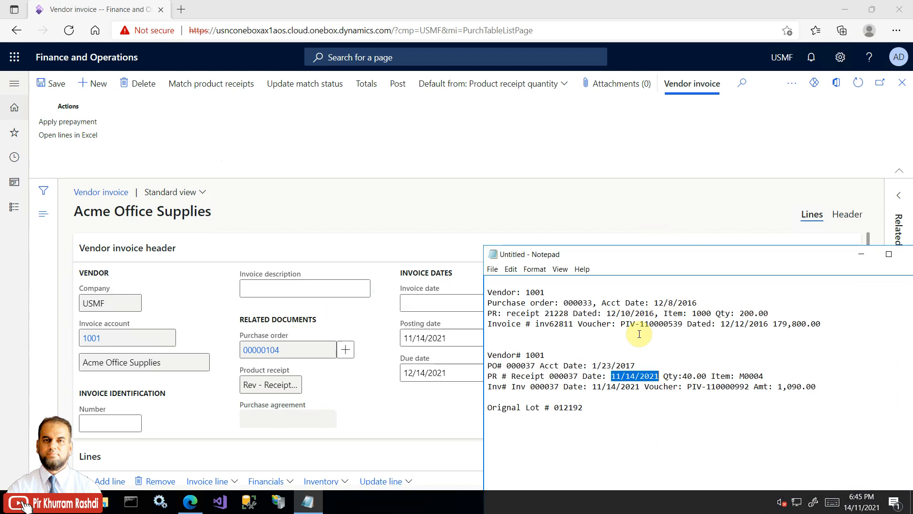
Step: Enter the vendor invoice number as "Rev - " plus the original invoice number copied from the second vendor block in the Notepad notes
left_click_drag(563, 386, 512, 386)
key("ctrl+c")
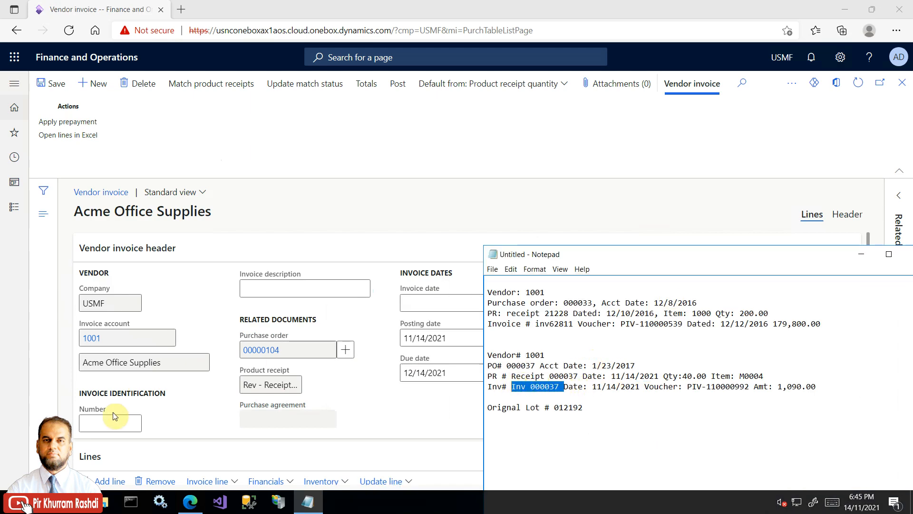
left_click(117, 426)
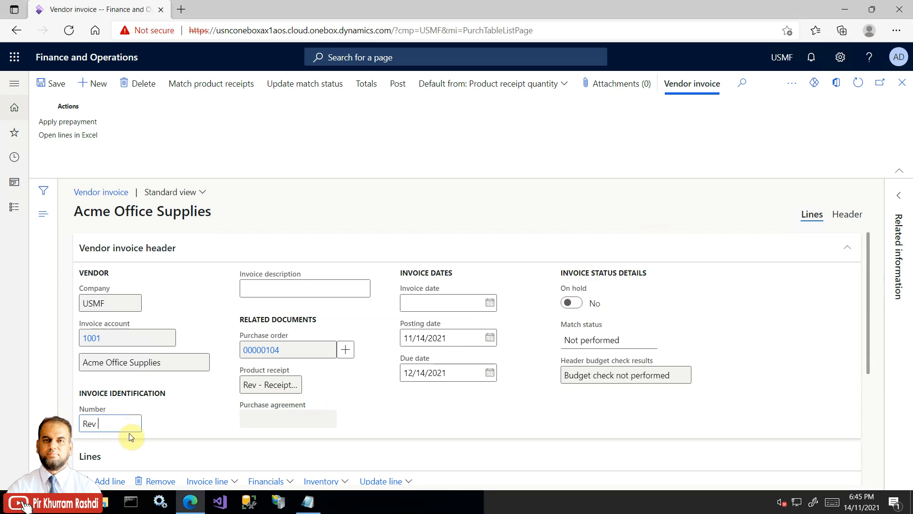
type("Rev -")
key("ctrl+v")
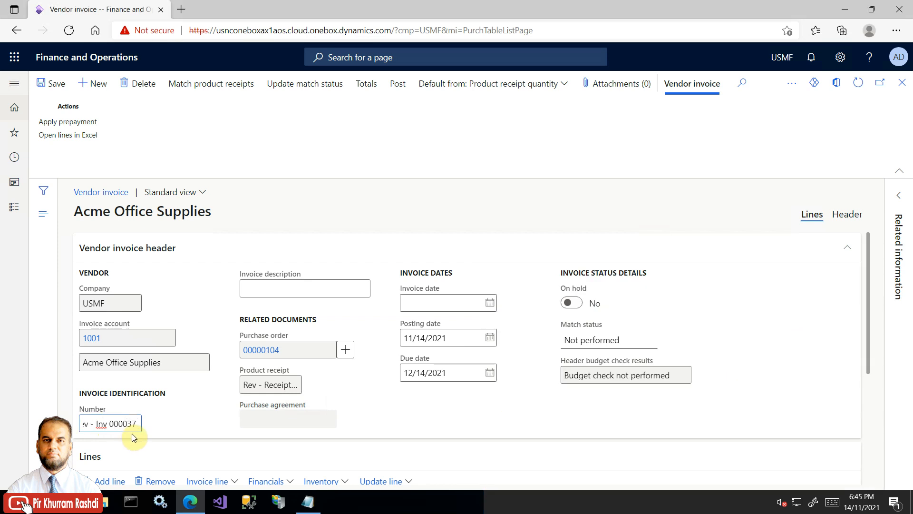
Step: Set the invoice date to 11/14/2021, copied from the invoice line in the Notepad notes
left_click(308, 502)
left_click_drag(593, 387, 641, 386)
key("ctrl+c")
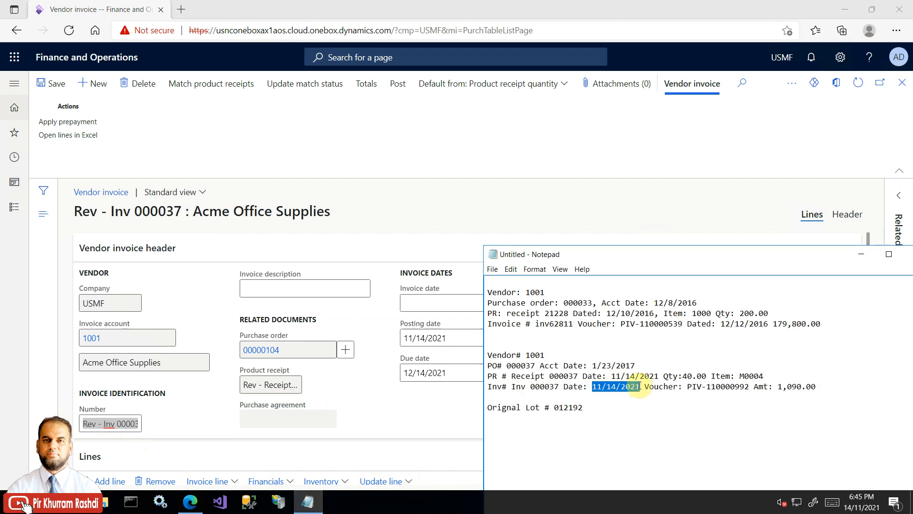
left_click(382, 388)
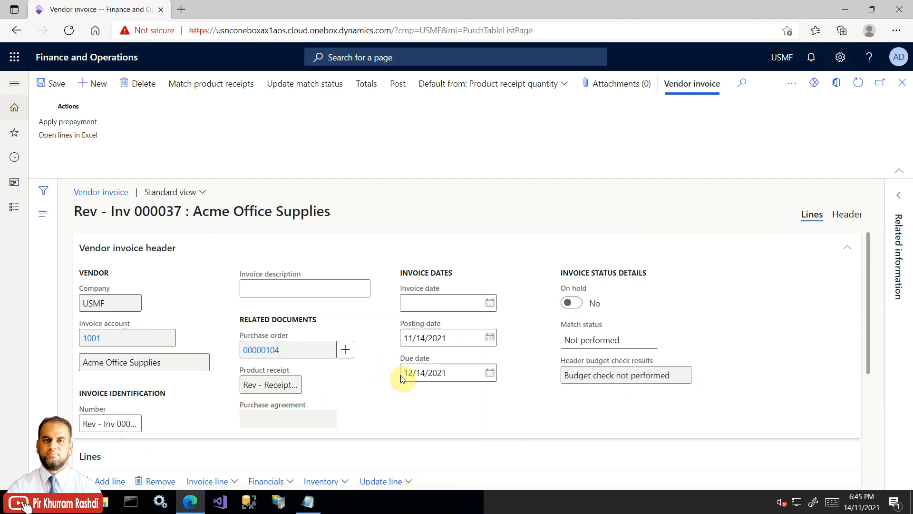
left_click(465, 338)
left_click(452, 372)
key("ctrl+v")
left_click(421, 303)
key("ctrl+v")
left_click(291, 301)
left_click(118, 422)
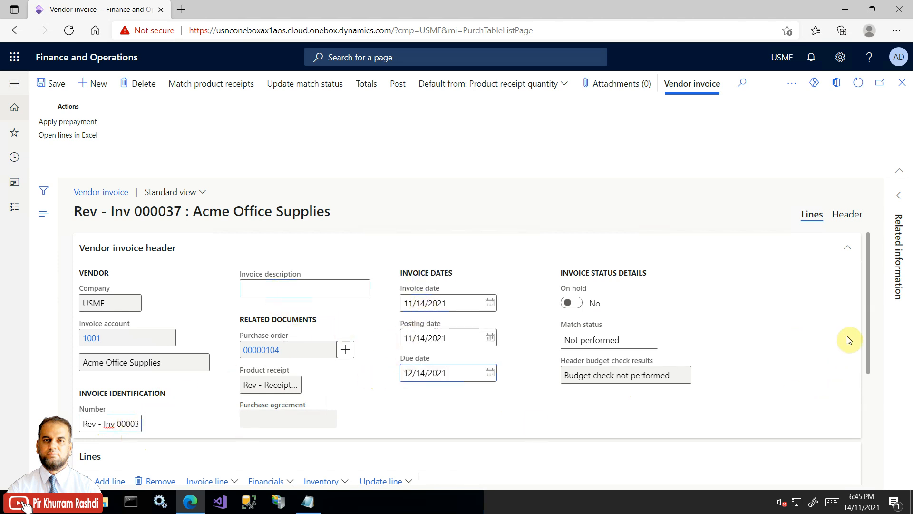
Step: Check the invoice line's quantity, unit price and net amount, and review the invoice totals
left_click_drag(866, 313, 856, 404)
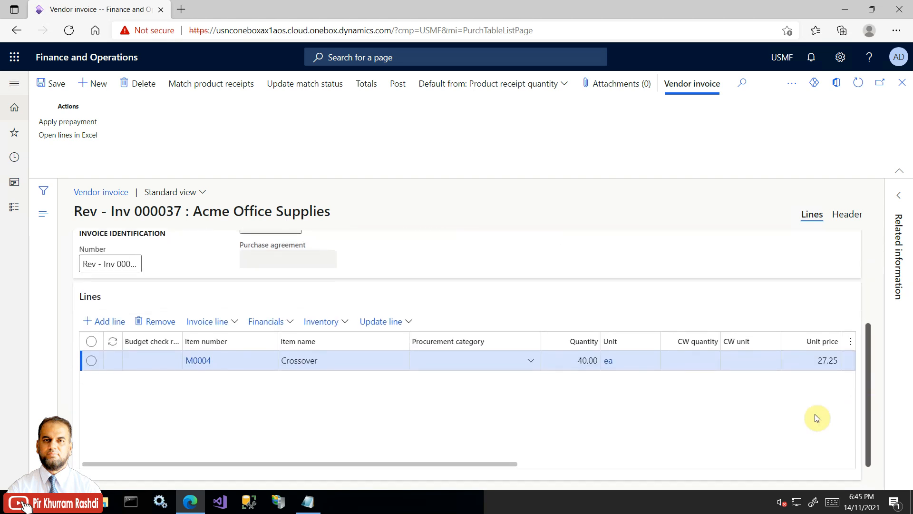
left_click_drag(519, 459, 707, 460)
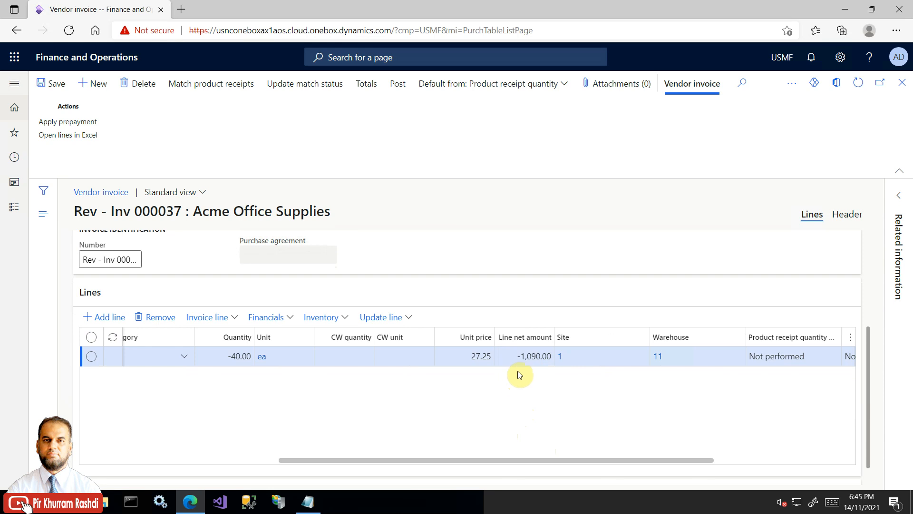
left_click(308, 501)
left_click(308, 502)
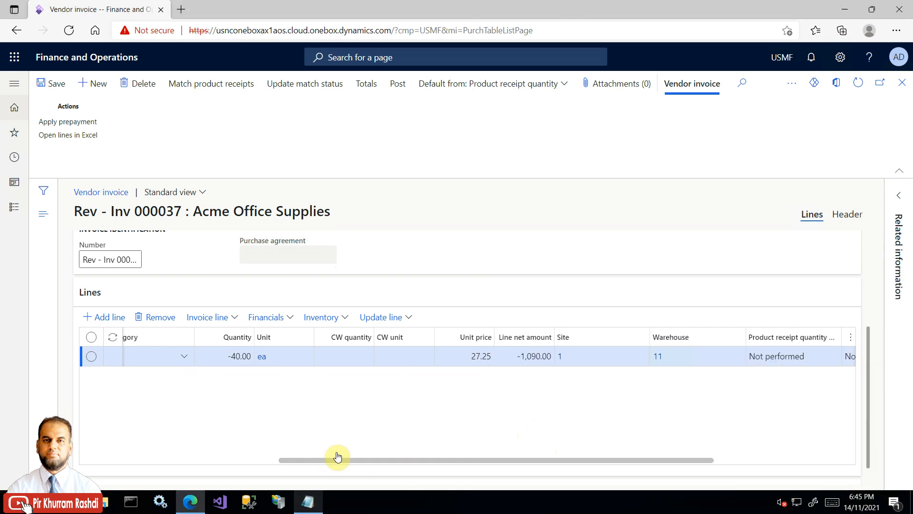
left_click(365, 86)
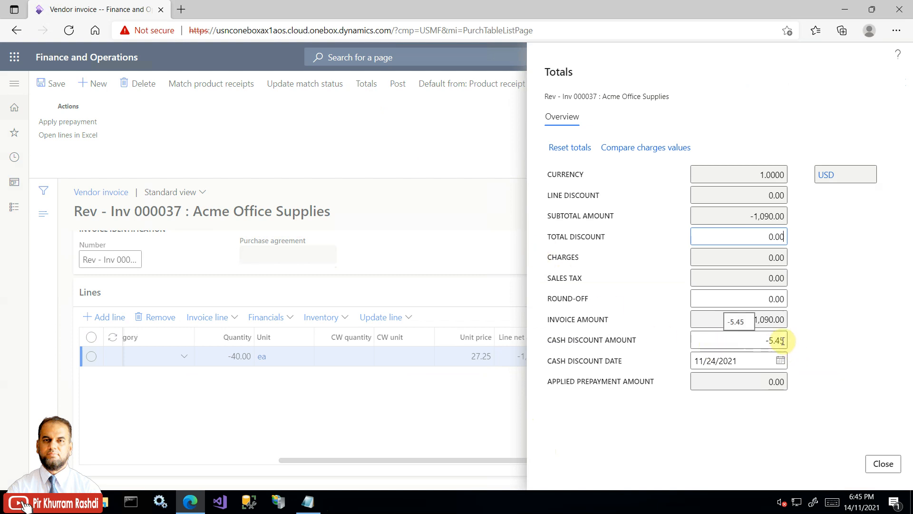
left_click(883, 464)
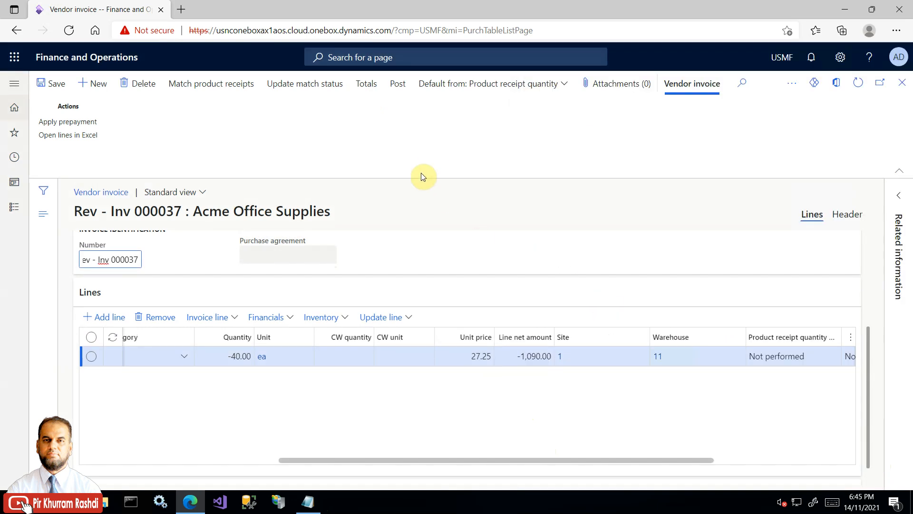
Step: Update the invoice's match status, check it in the header, post the invoice and expand the posting messages
left_click_drag(866, 369, 872, 224)
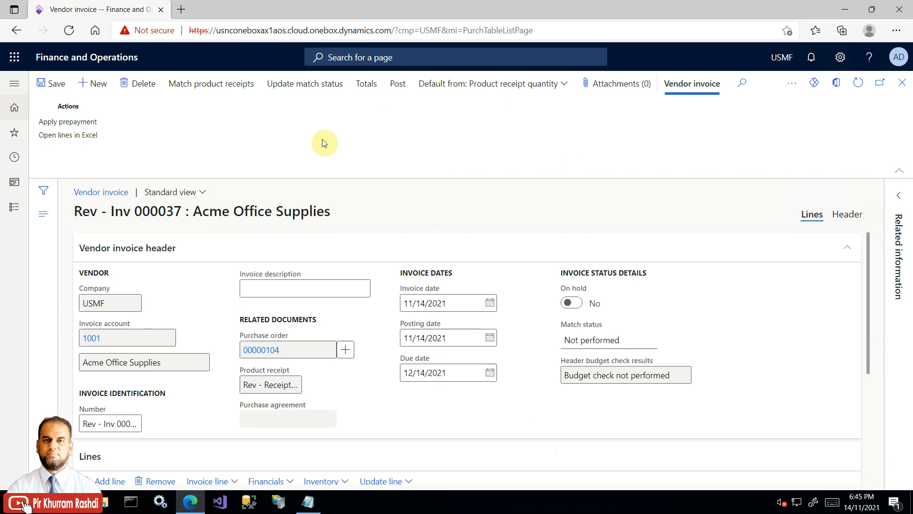
left_click(295, 87)
left_click(573, 340)
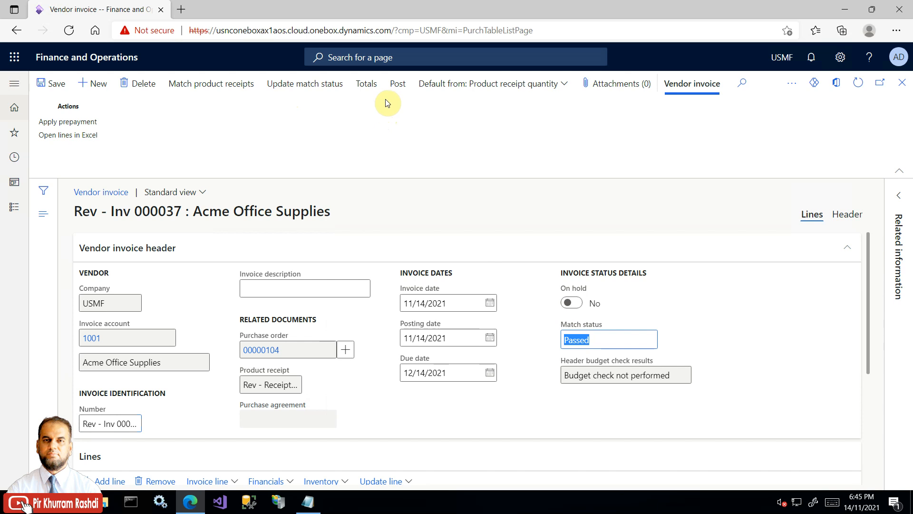
left_click(399, 89)
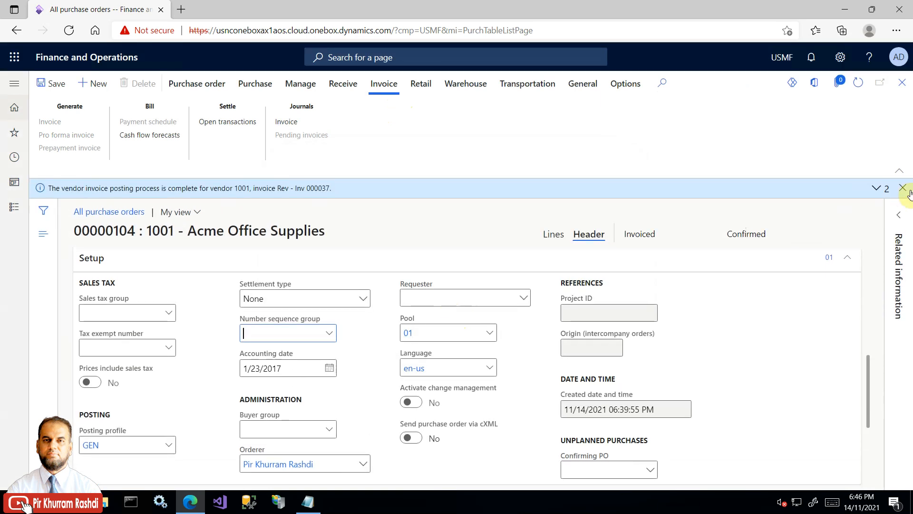
left_click(877, 188)
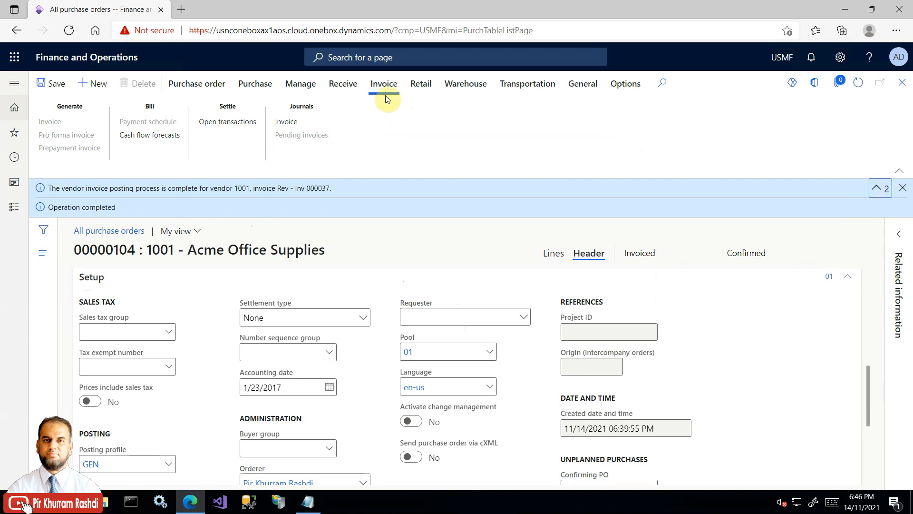
Step: Open the order's invoice journal, preview the original credit note document, and close both to return to the purchase order
left_click(298, 124)
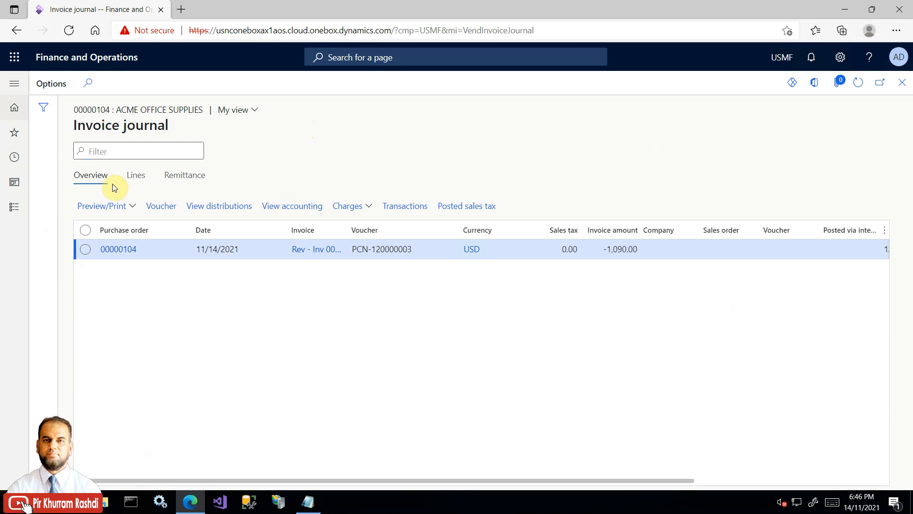
left_click(134, 207)
left_click(126, 244)
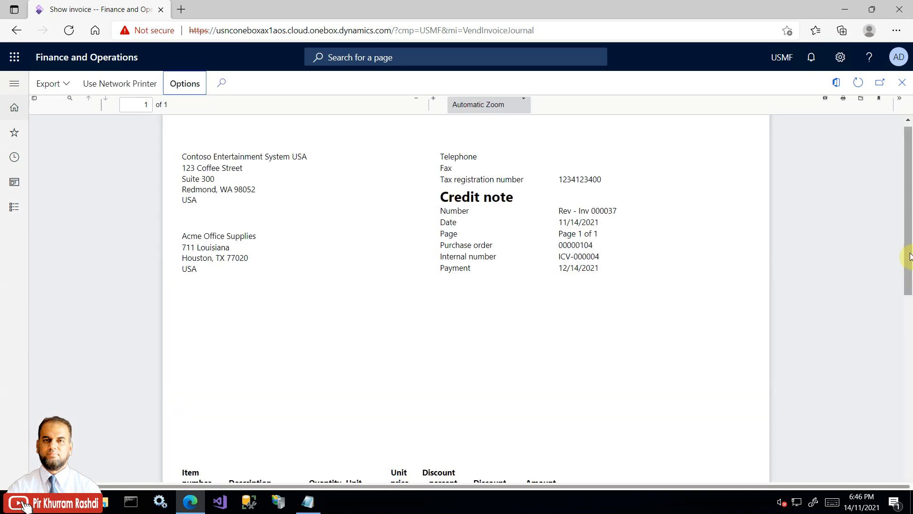
left_click_drag(910, 257, 872, 235)
left_click_drag(442, 200, 561, 203)
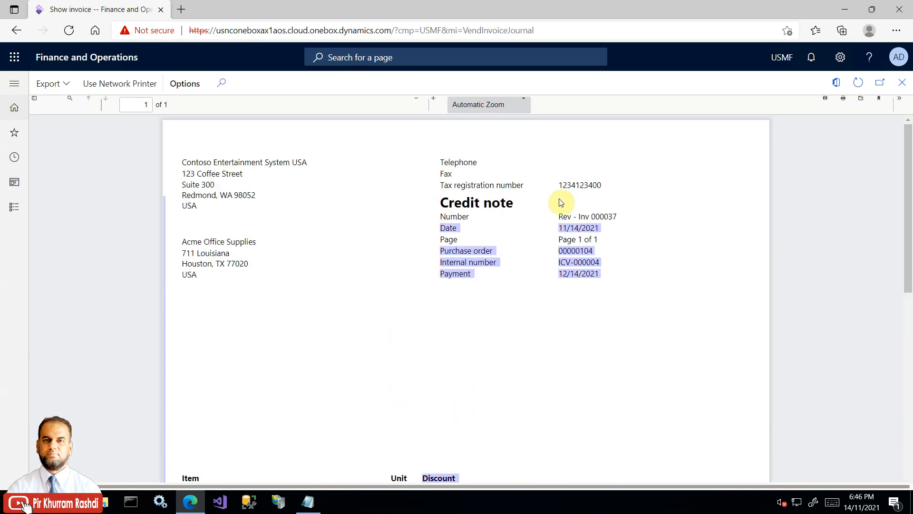
left_click(527, 206)
left_click_drag(907, 255, 909, 230)
left_click(903, 83)
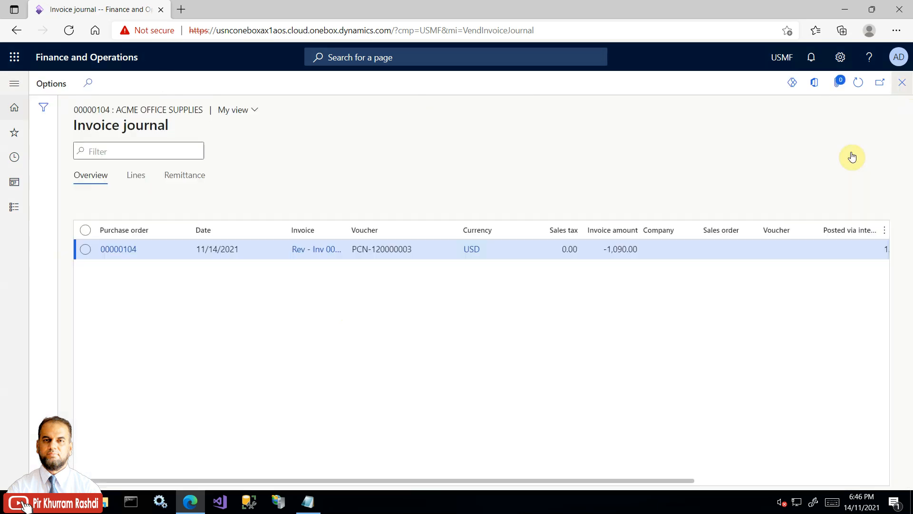
left_click_drag(506, 481, 351, 408)
left_click(902, 82)
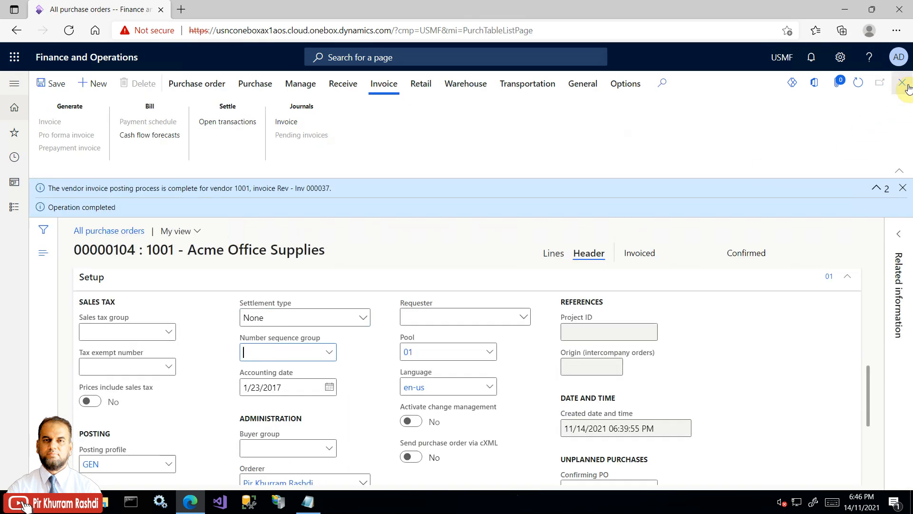
Step: Dismiss the posting messages, review the purchase order's header details and switch to its lines
left_click(902, 187)
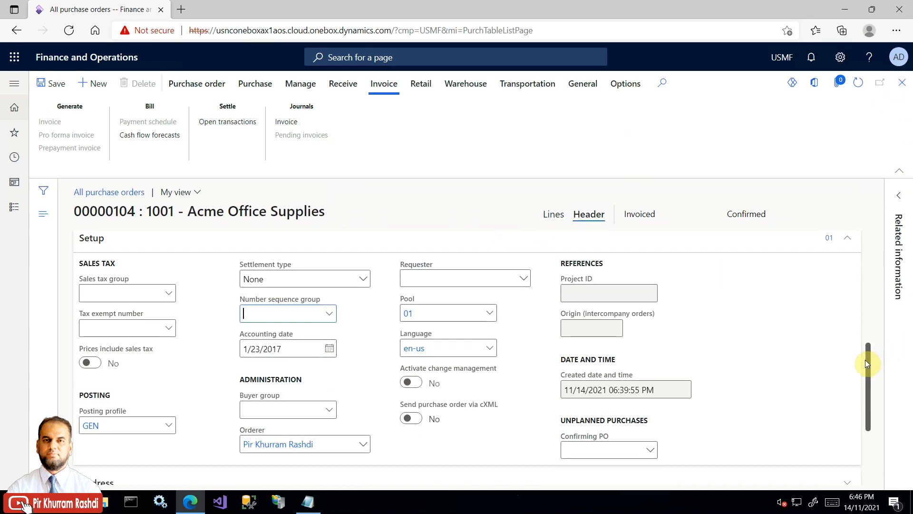
scroll(871, 363, "down", 3)
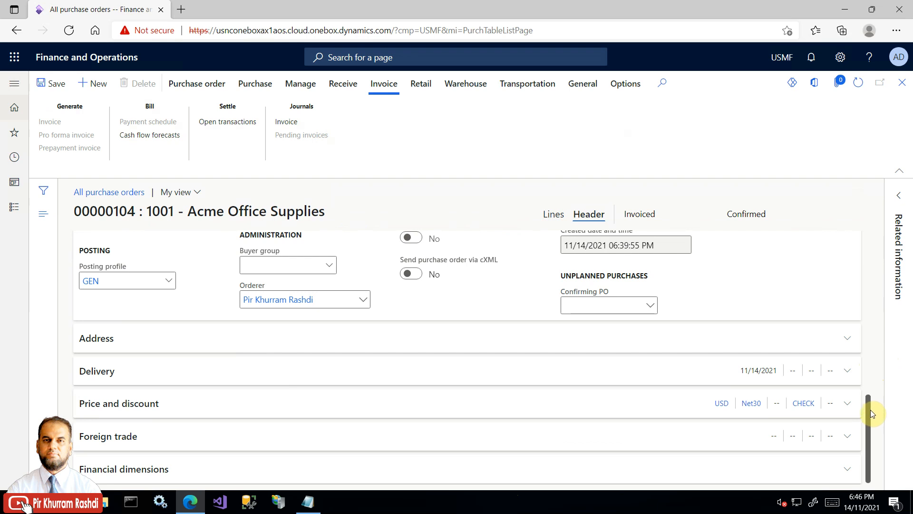
left_click_drag(870, 409, 878, 238)
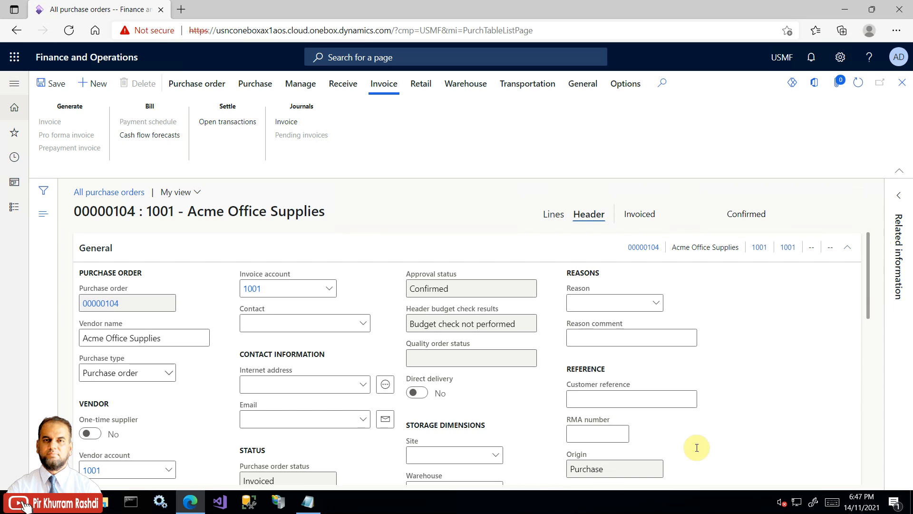
scroll(869, 283, "down", 1)
scroll(870, 314, "down", 3)
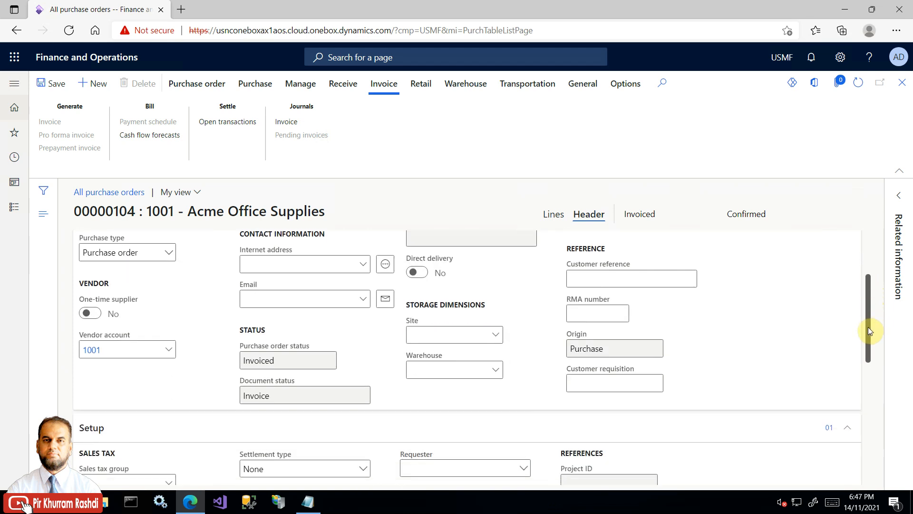
left_click_drag(864, 356, 851, 461)
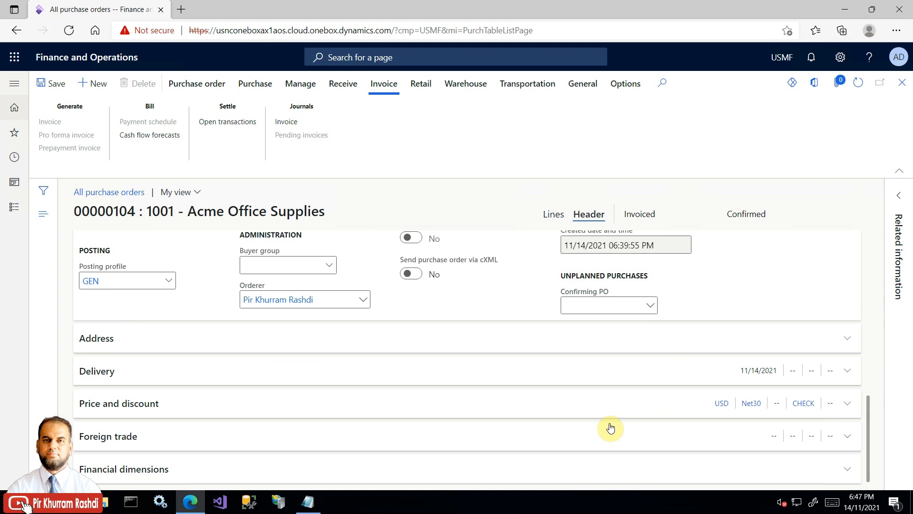
left_click_drag(867, 407, 881, 224)
left_click(545, 216)
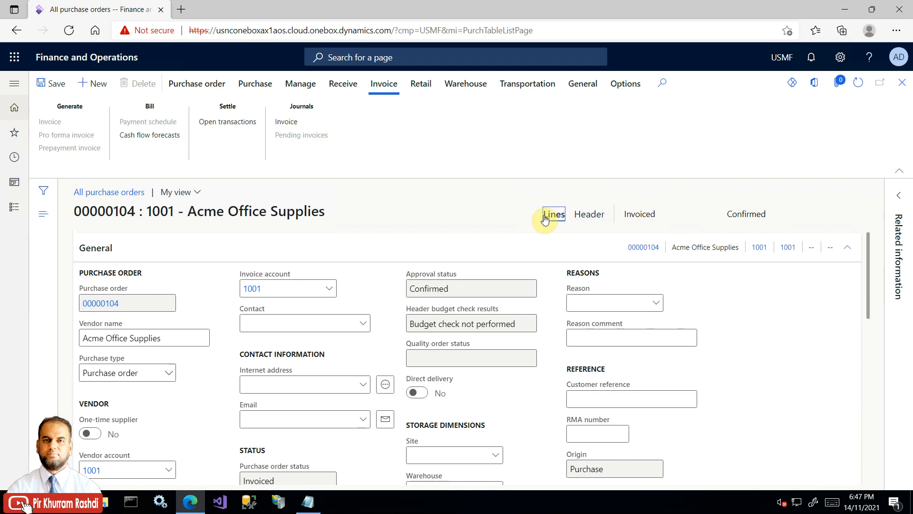